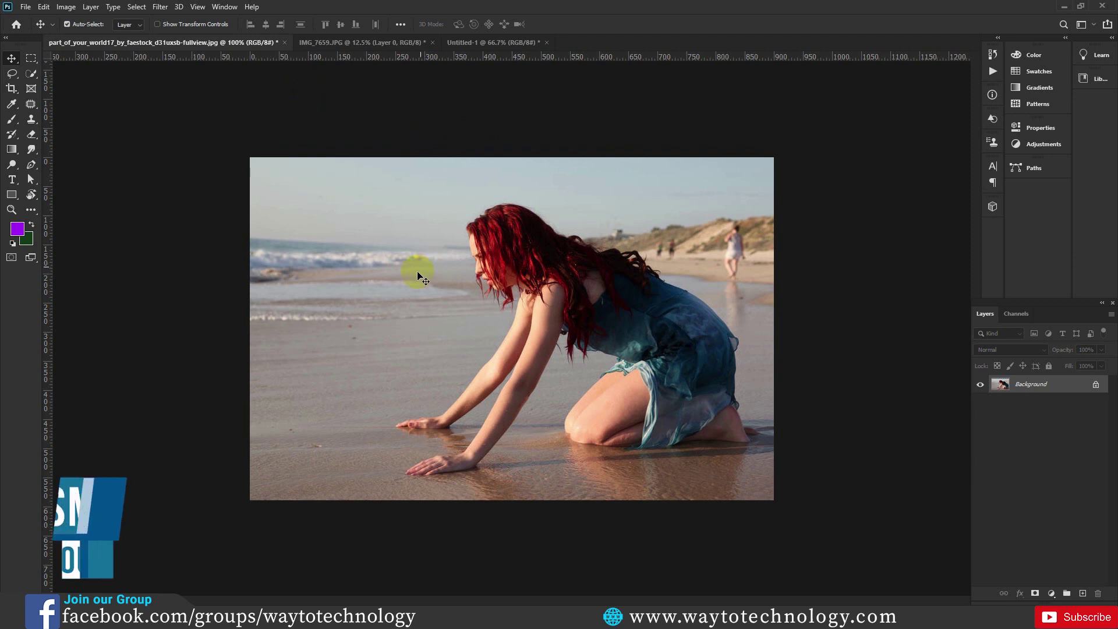
Extend the canvas leftward with the Crop tool, adding a transparent strip beside the beach photo.
click(388, 153)
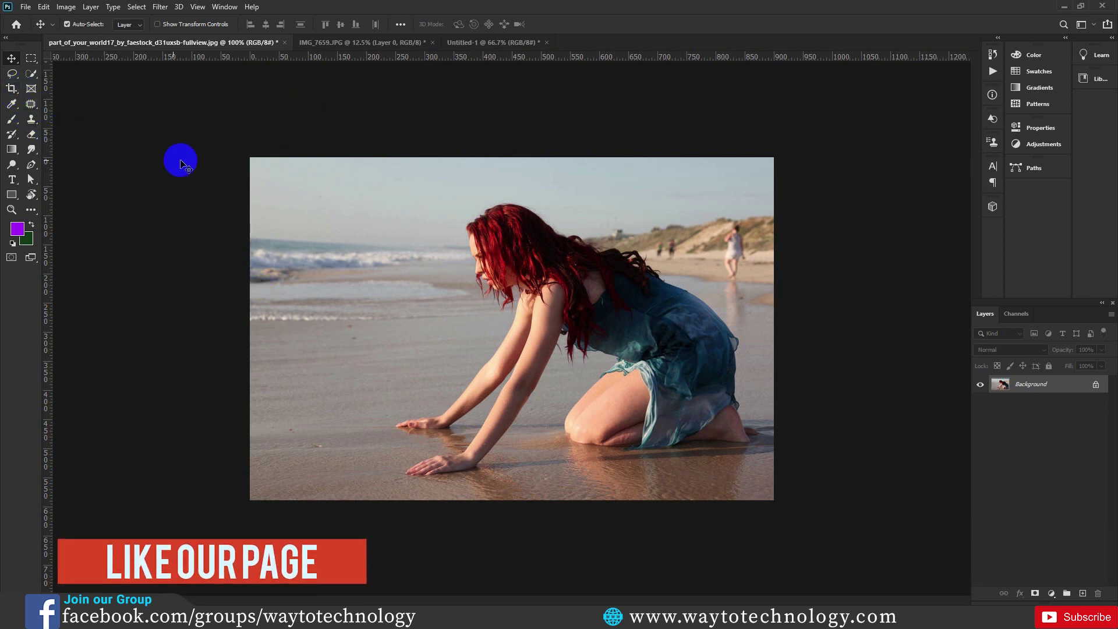
click(12, 90)
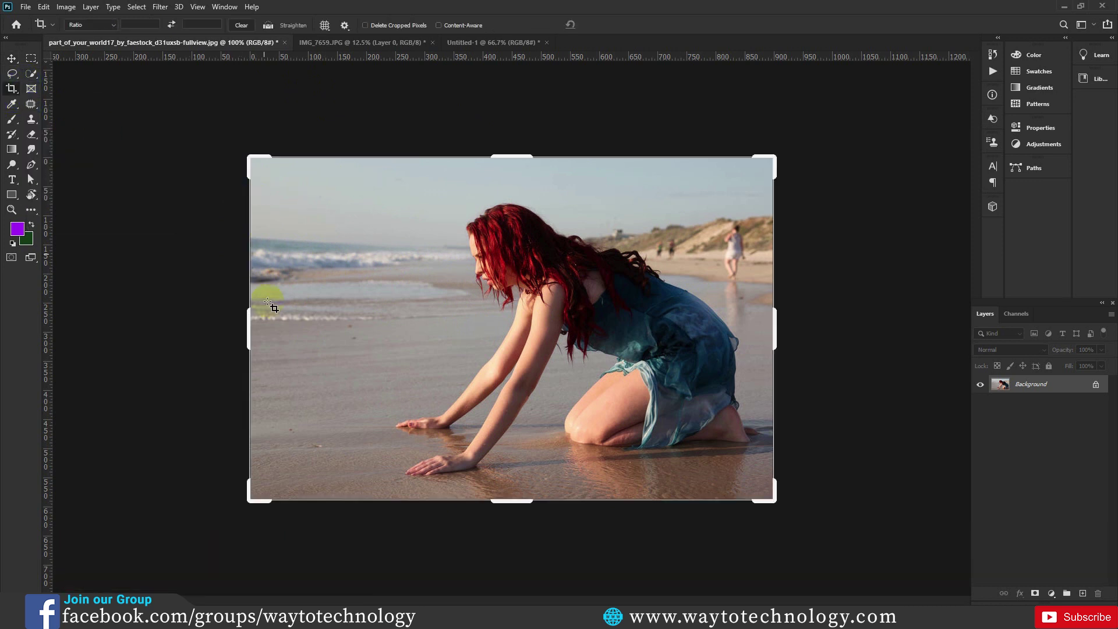
drag(249, 322, 220, 321)
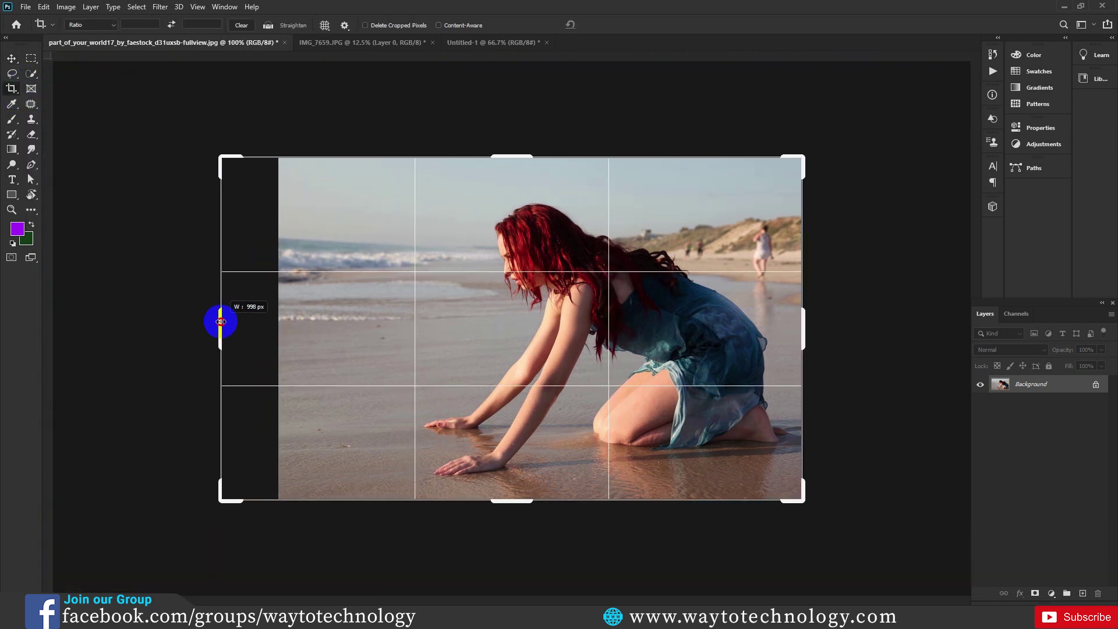
drag(221, 321, 218, 321)
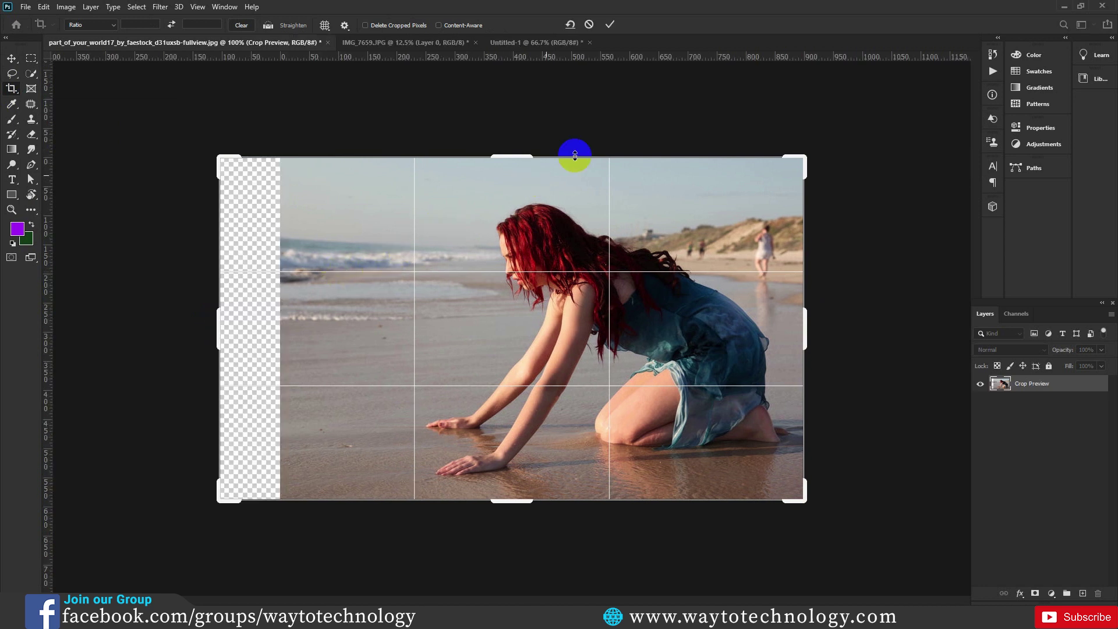
click(609, 24)
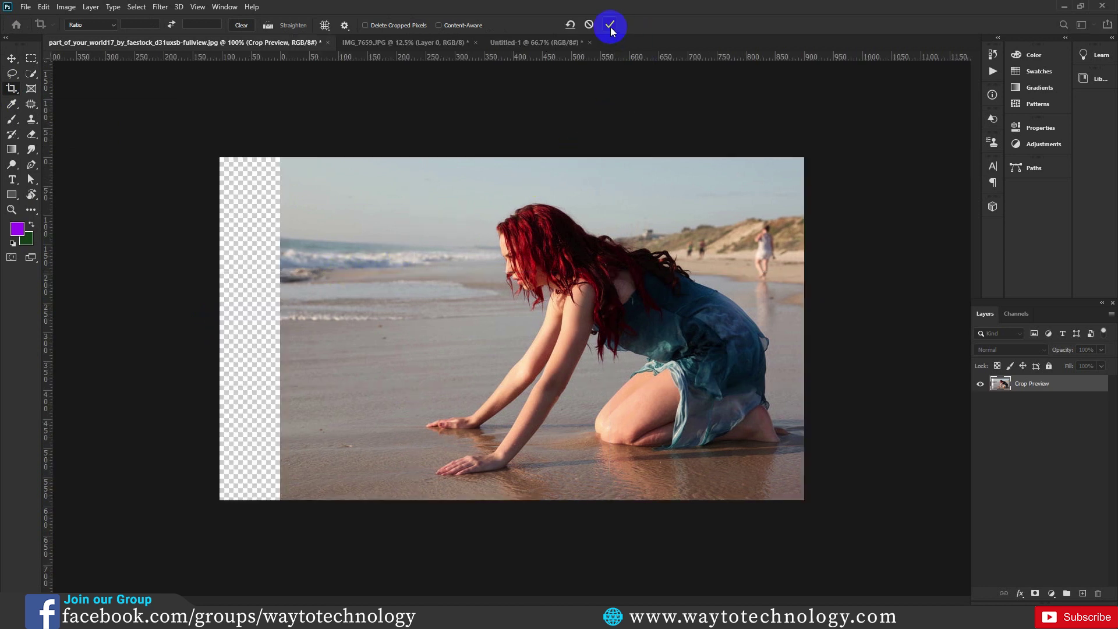
Marquee-select the empty left strip together with the adjoining part of the beach.
click(30, 59)
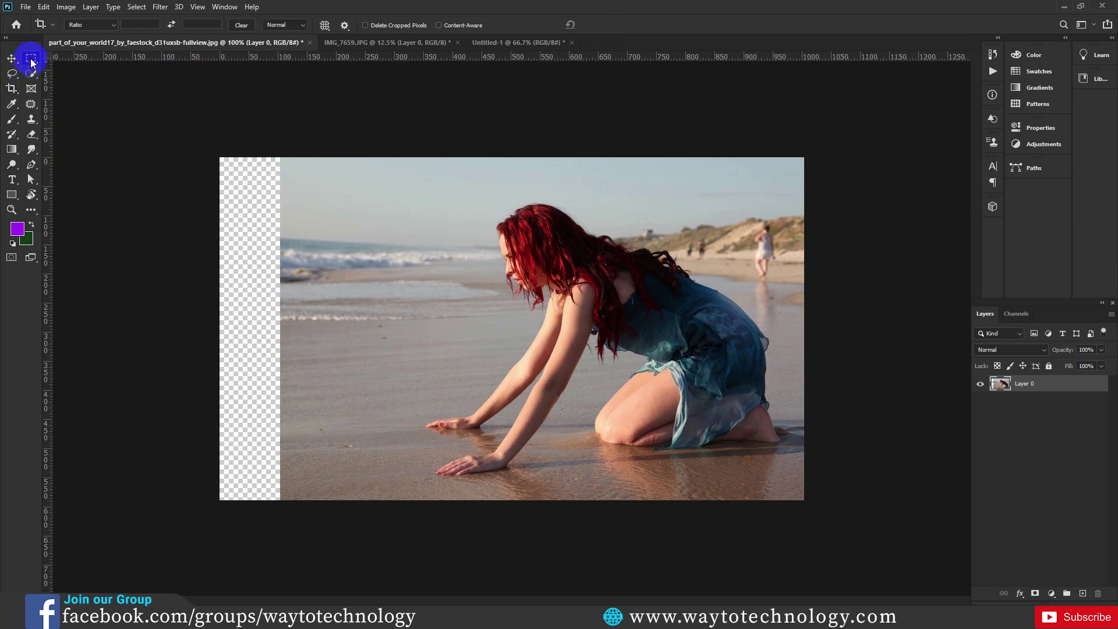
drag(220, 155, 367, 504)
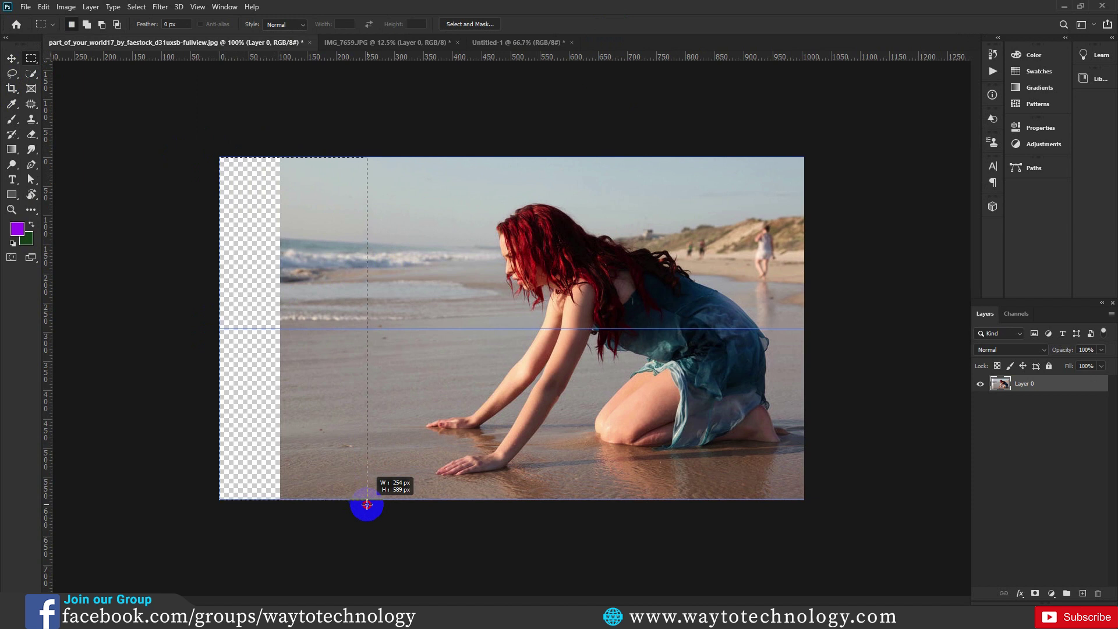
right_click(293, 296)
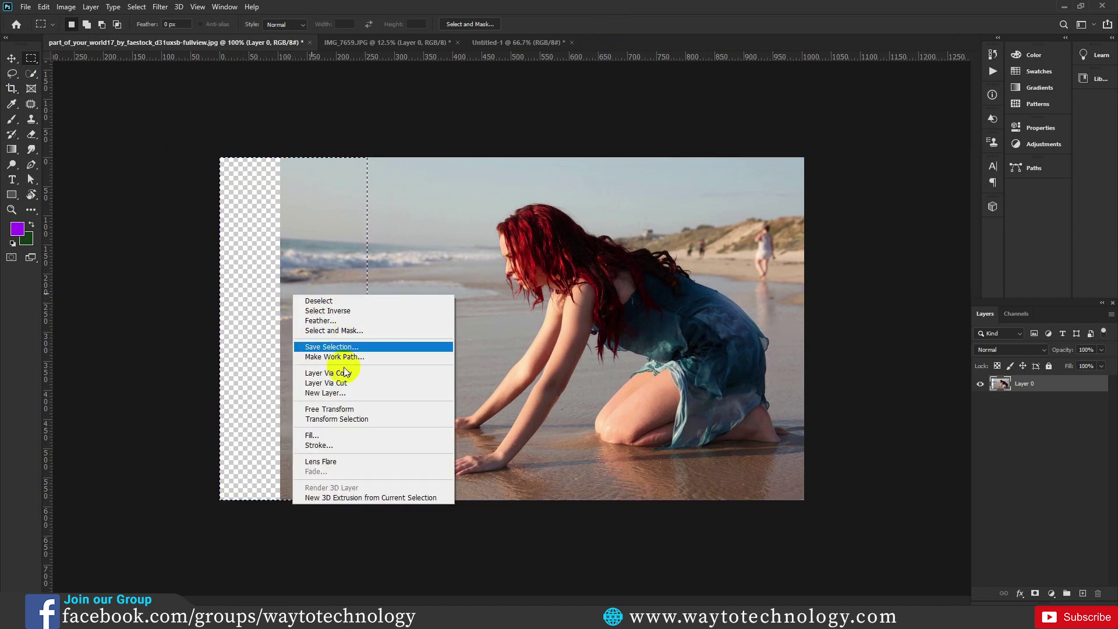
Distort-stretch the selected beach strip leftward over the empty area, then cancel with Esc.
click(327, 410)
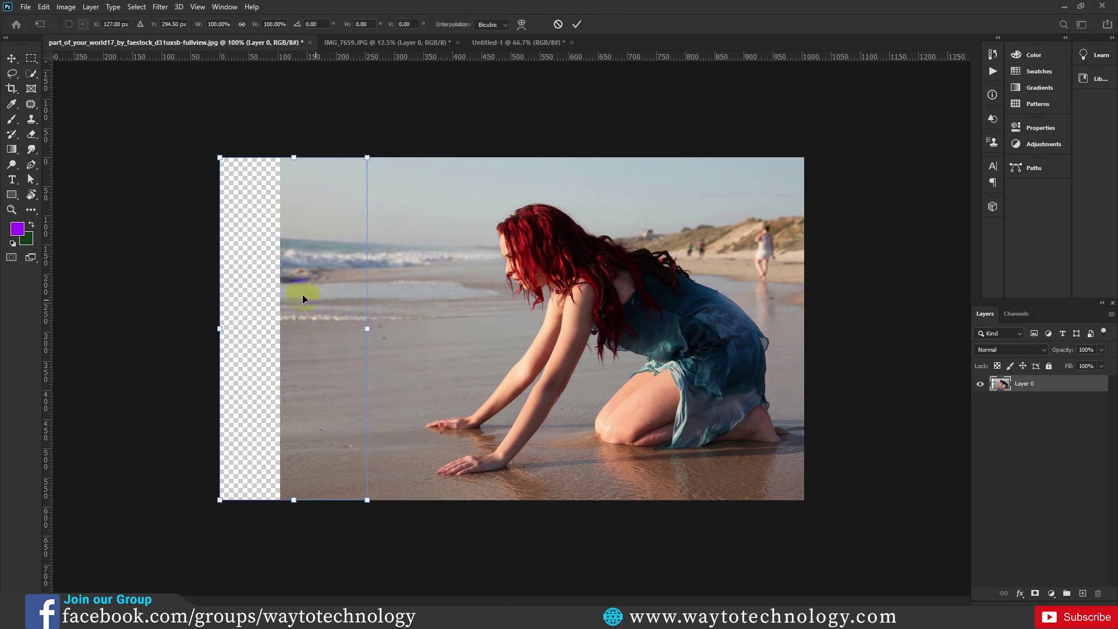
right_click(319, 305)
click(344, 347)
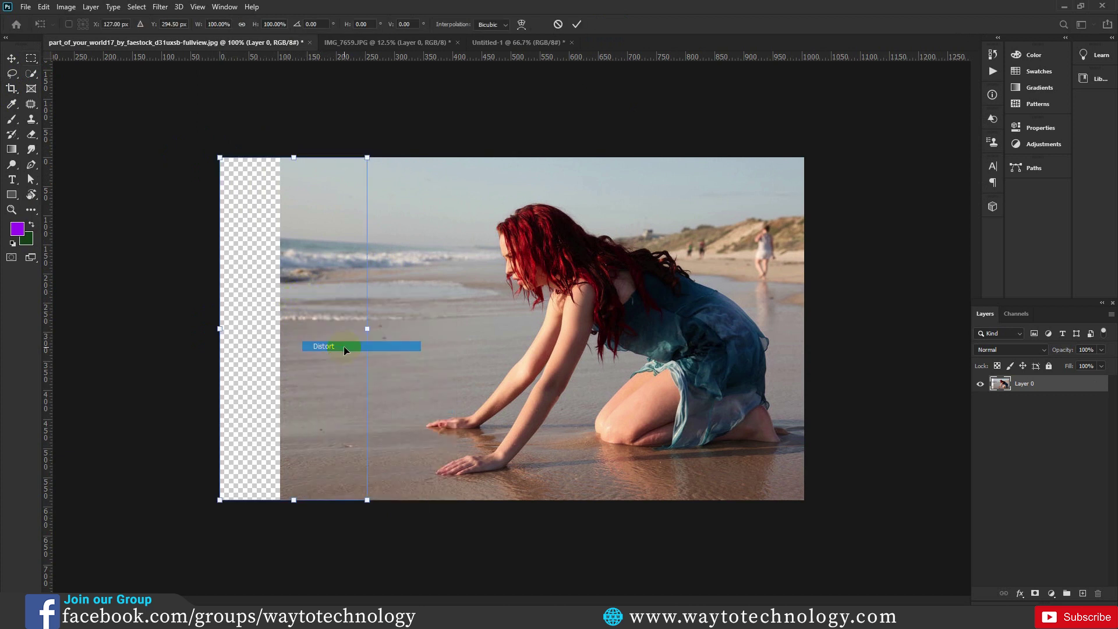
drag(219, 330, 117, 330)
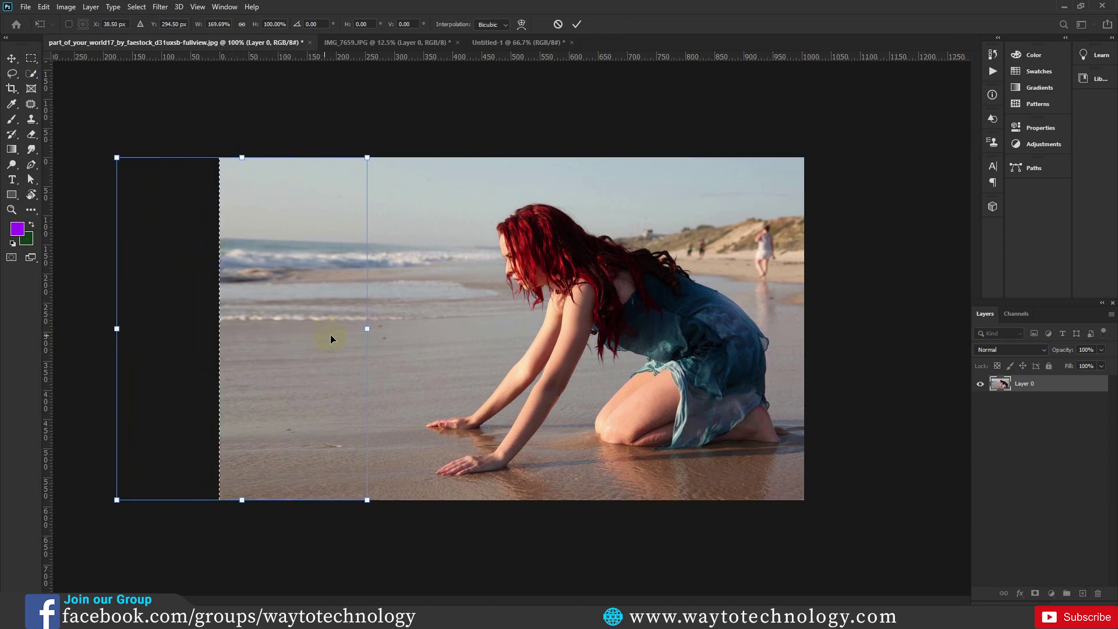
key(Escape)
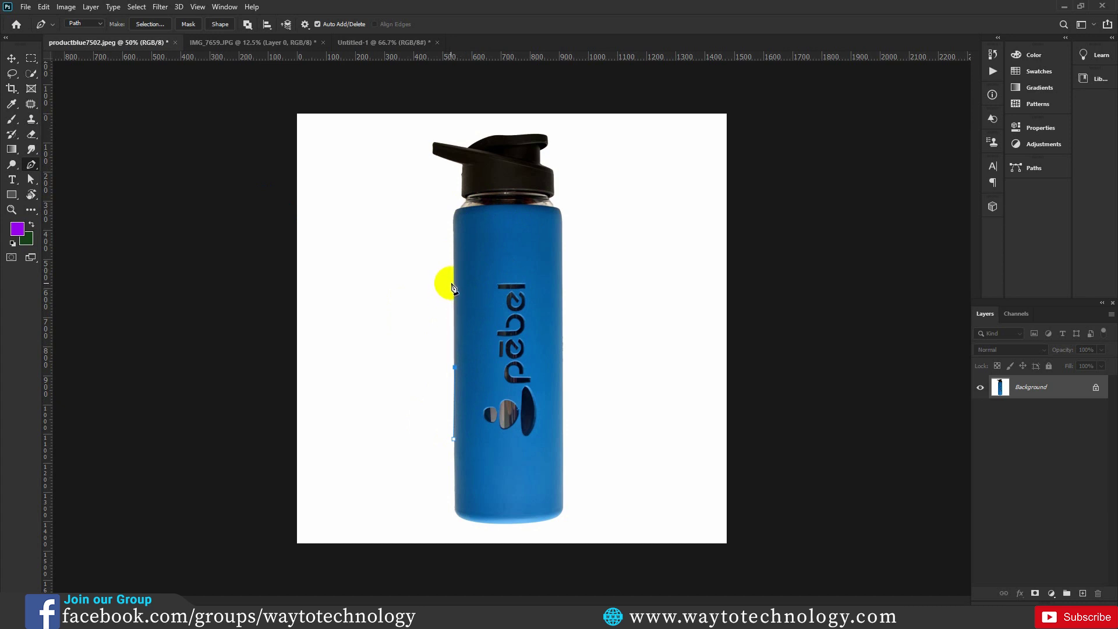
Rotate the canvas view so the water bottle lies sideways.
key(r)
drag(496, 254, 532, 324)
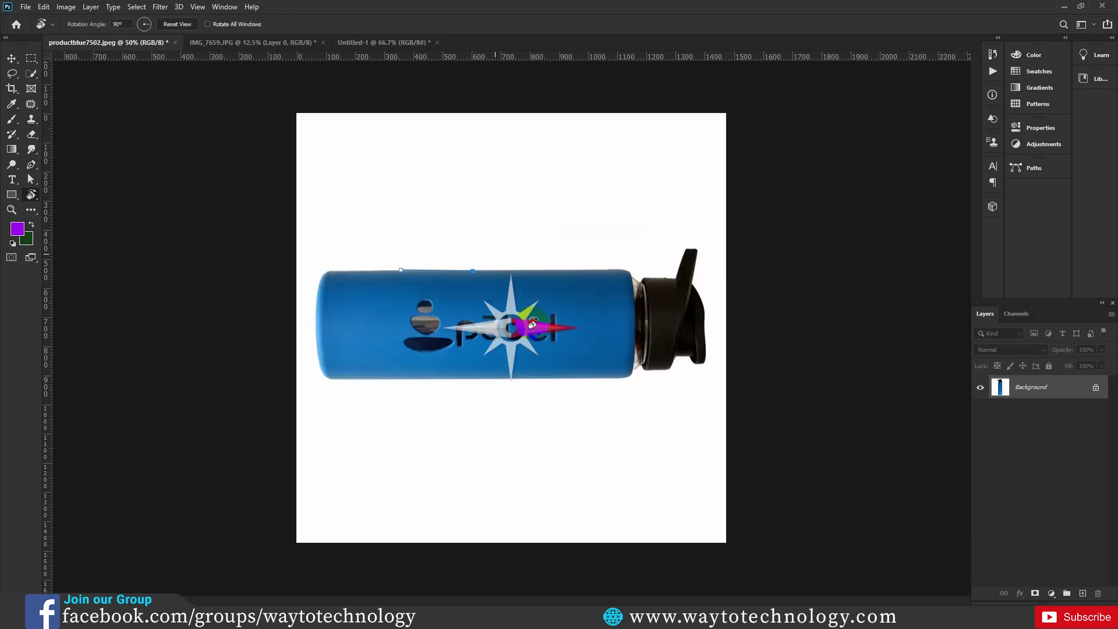
drag(532, 320, 534, 325)
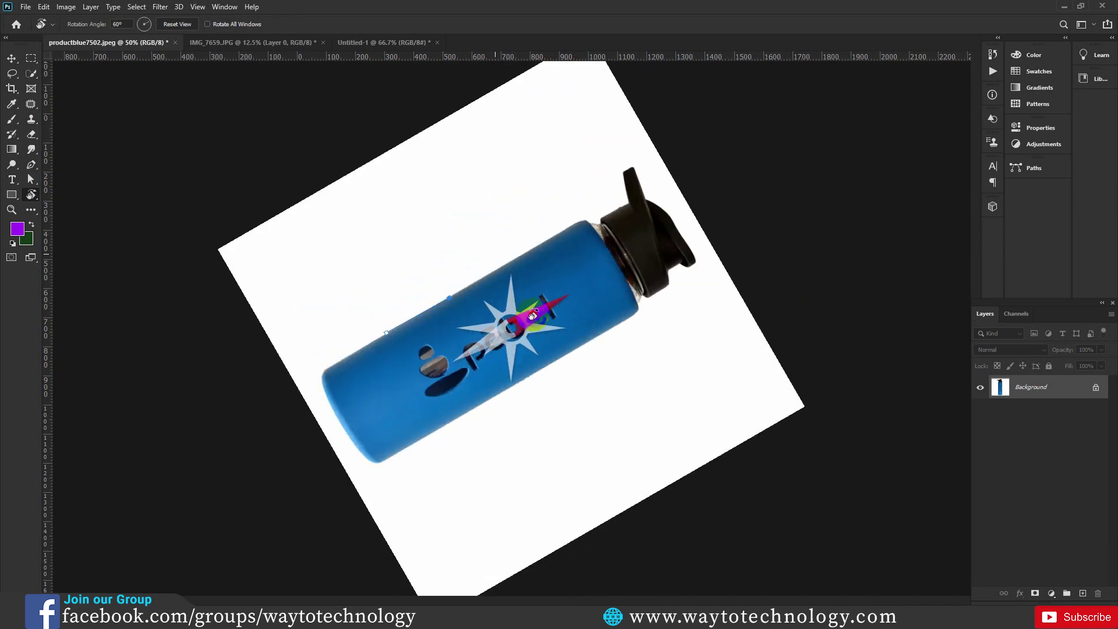
drag(534, 325, 536, 293)
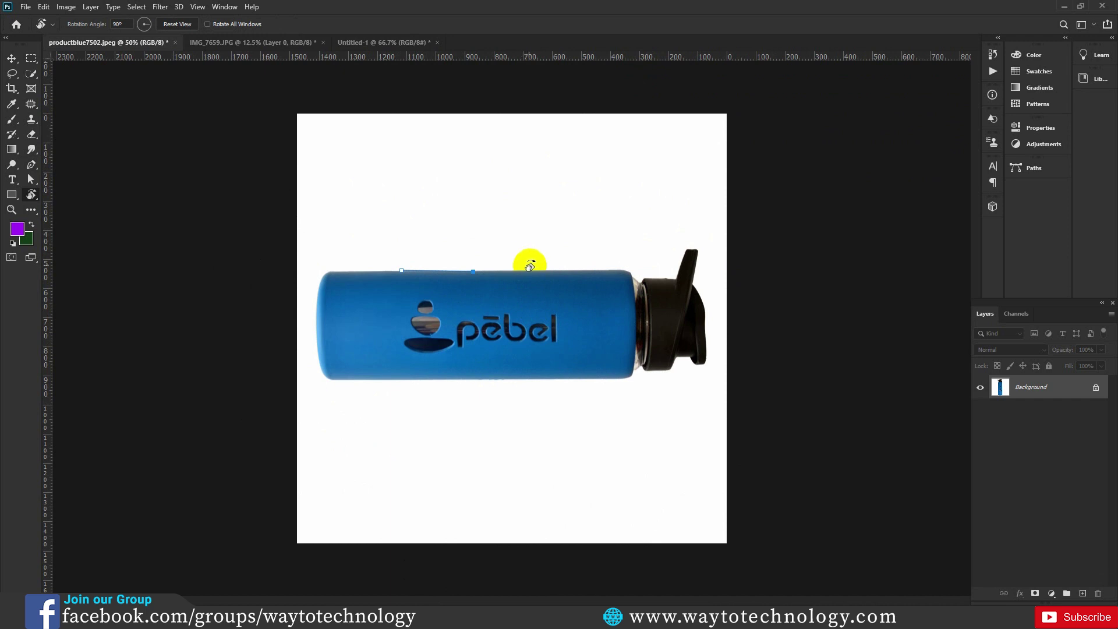
key(r)
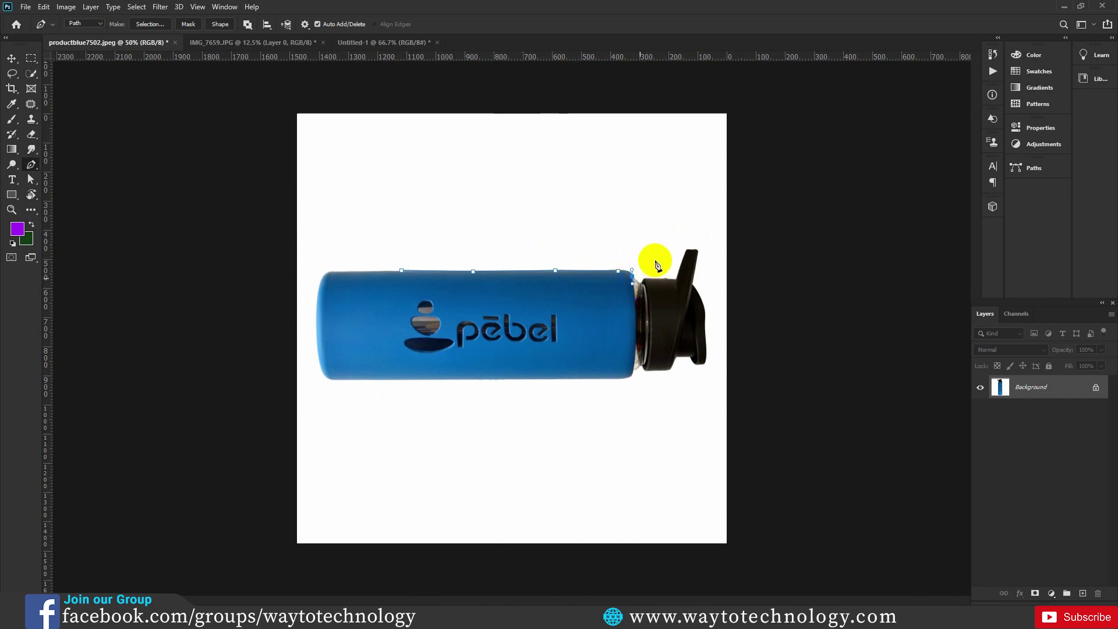
Tilt the view toward the bottle's neck and place a curved path anchor there.
key(r)
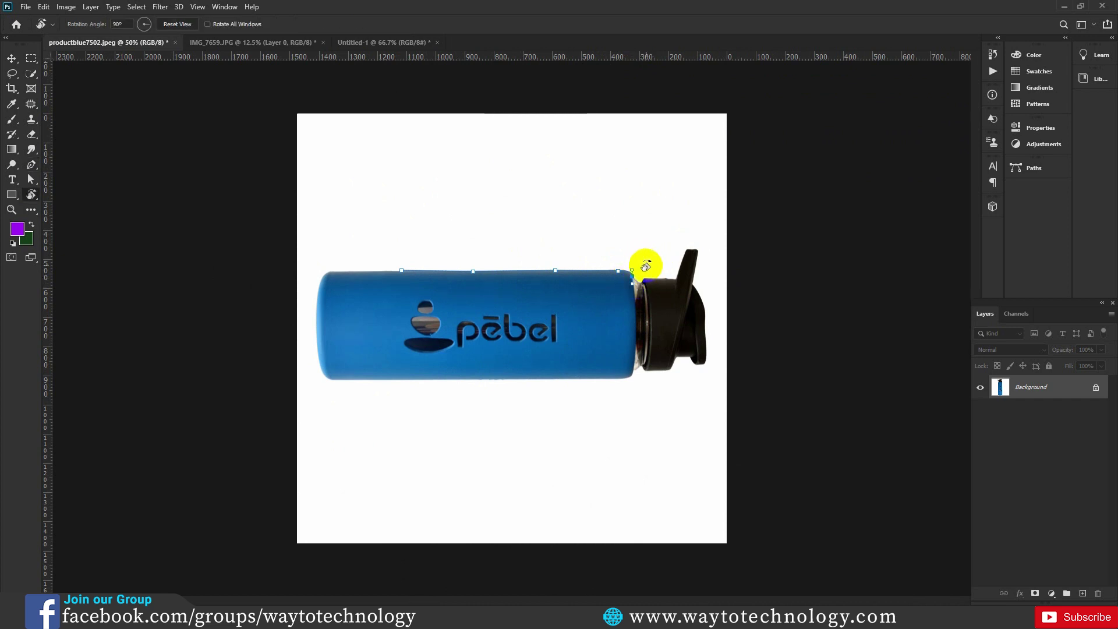
drag(643, 262, 536, 207)
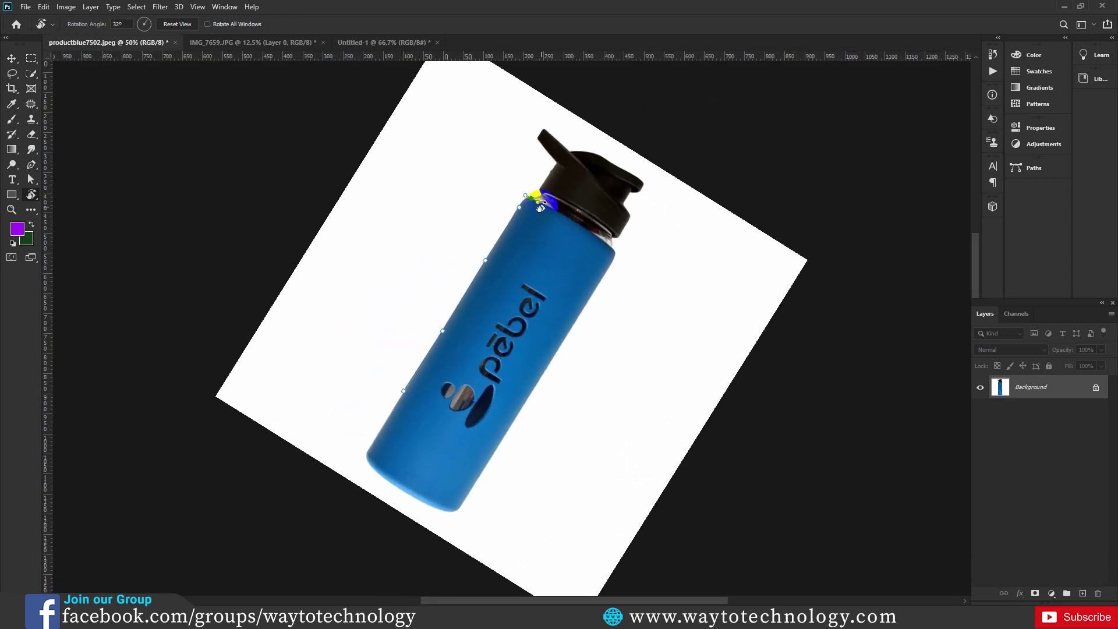
key(p)
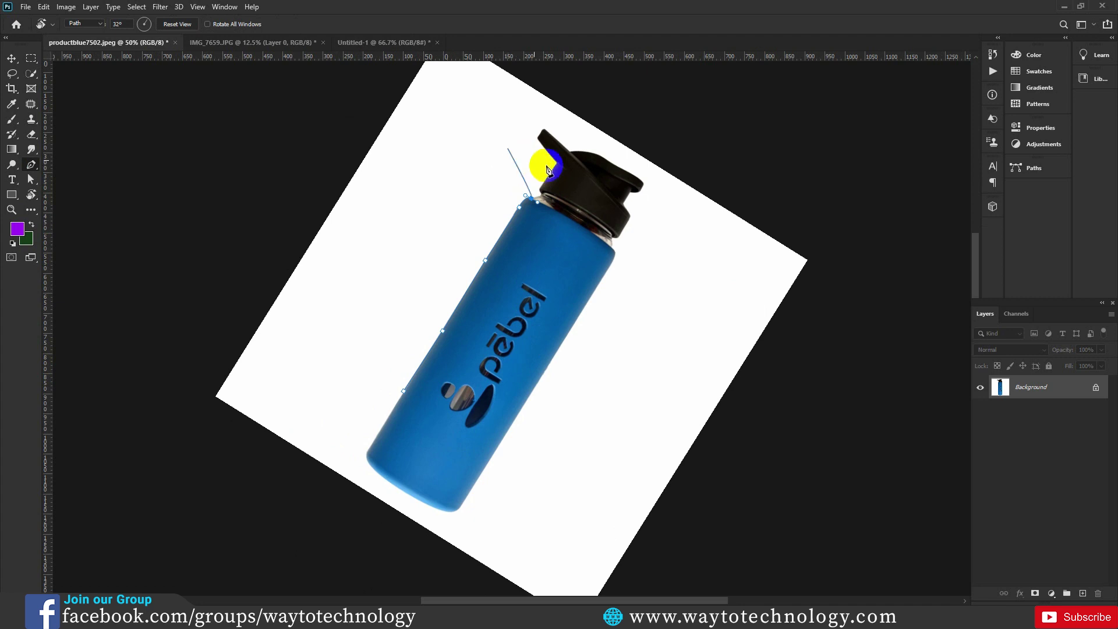
key(p)
drag(542, 198, 543, 199)
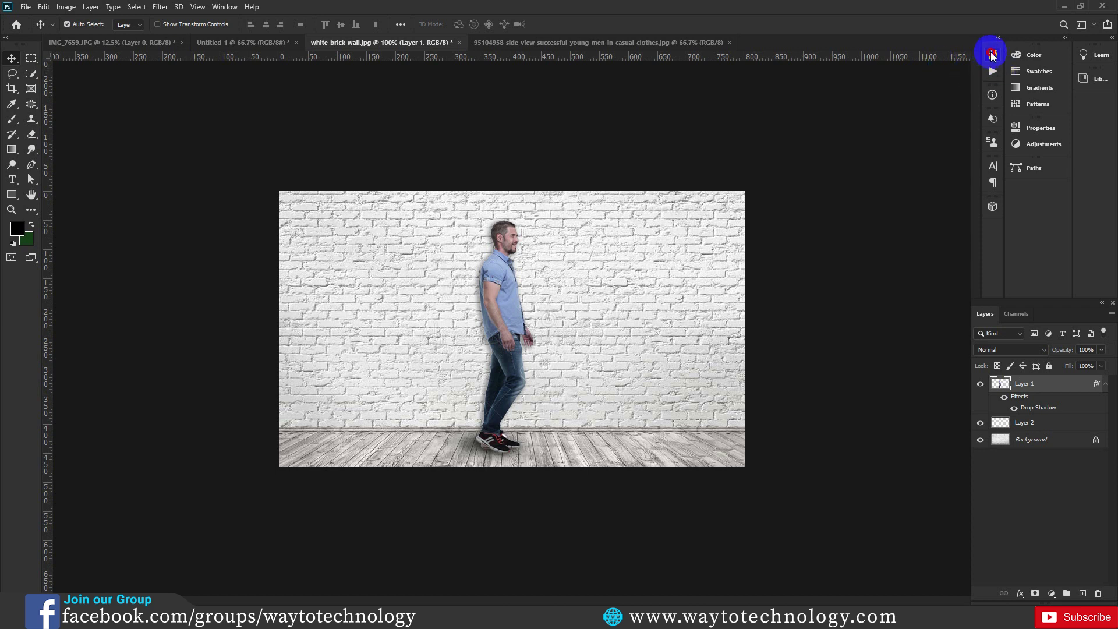
Open the History panel and step back to before the shadow was created.
click(993, 55)
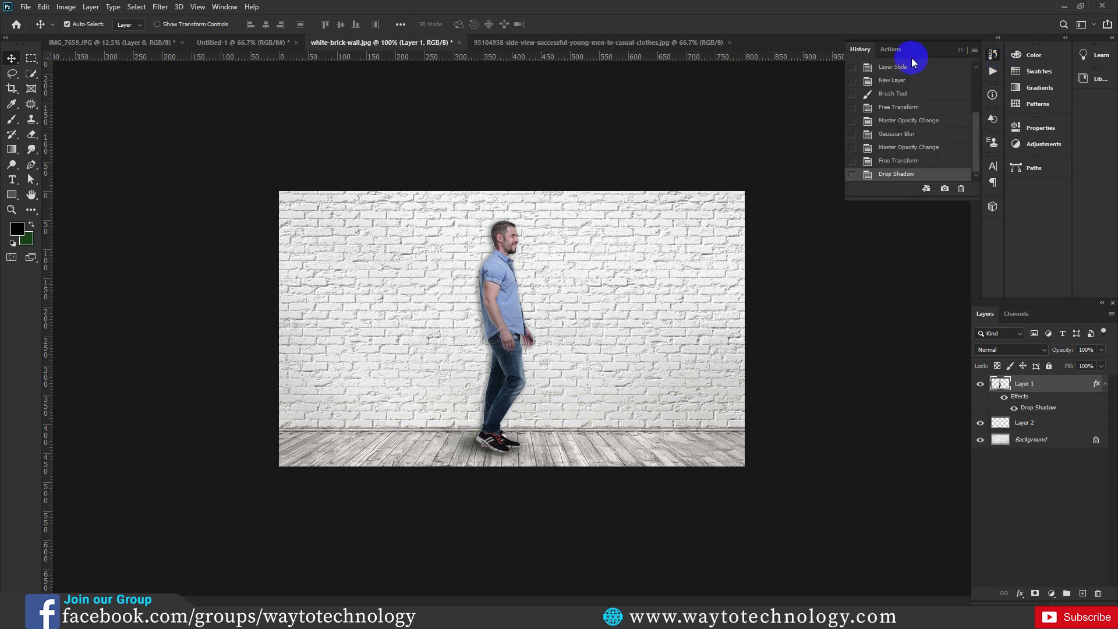
click(906, 163)
click(902, 135)
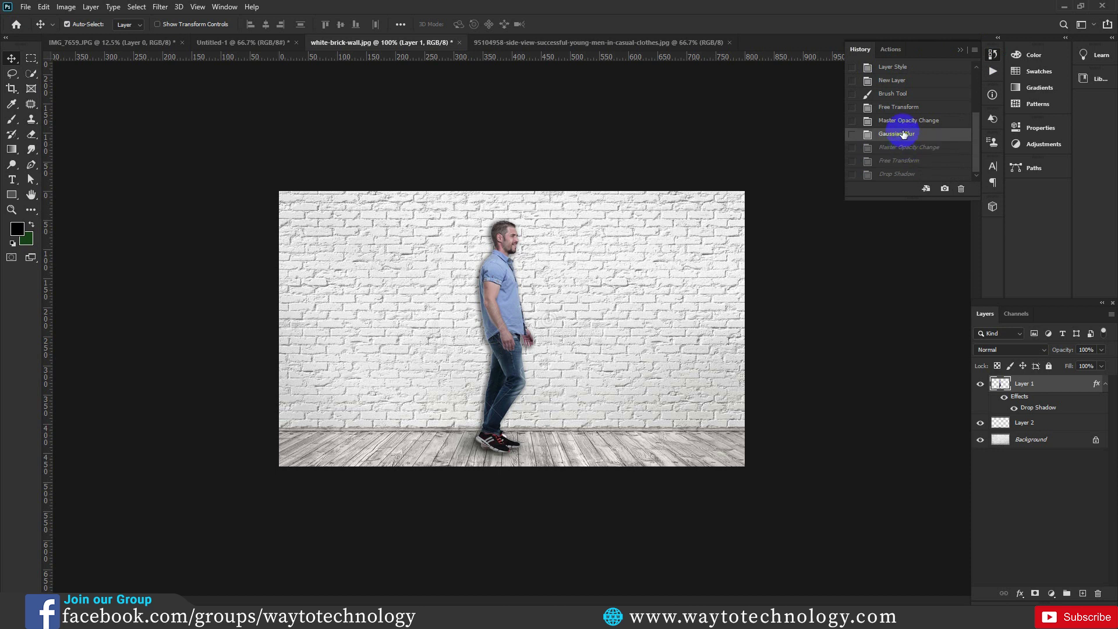
click(894, 95)
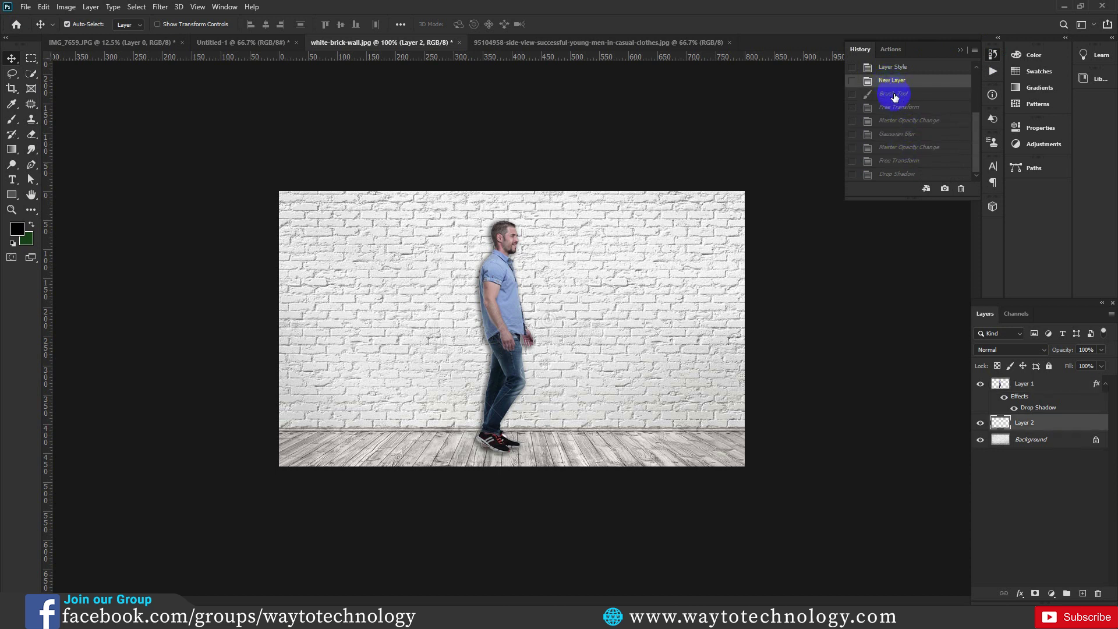
scroll(891, 112, up, 1)
click(884, 83)
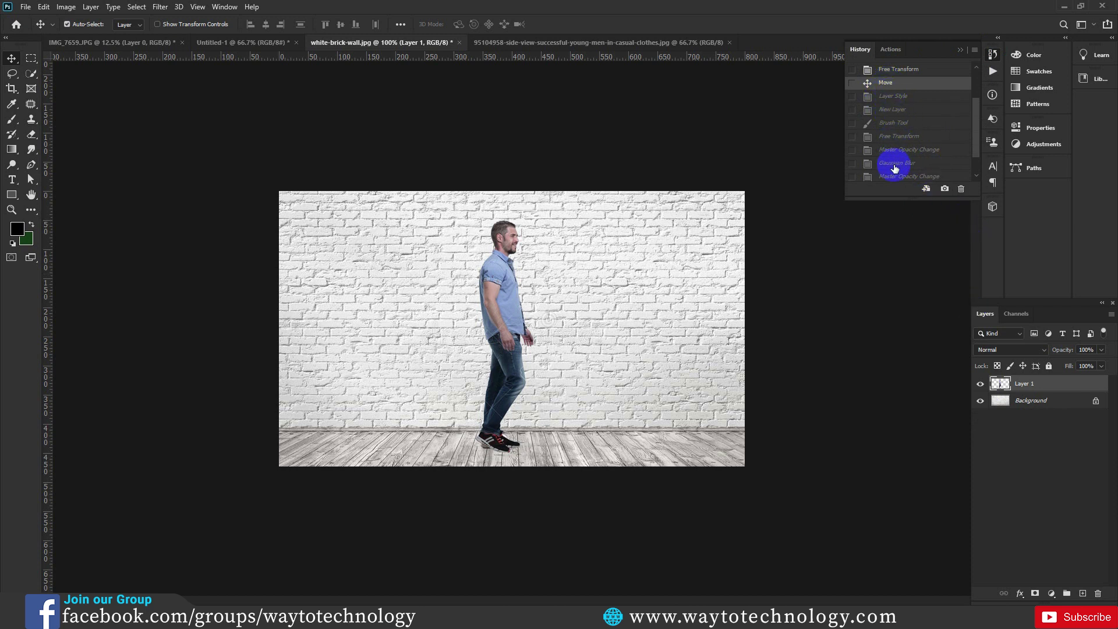
Step through the history states, ending on the finished drop shadow state.
scroll(895, 169, down, 1)
scroll(895, 169, down, 1)
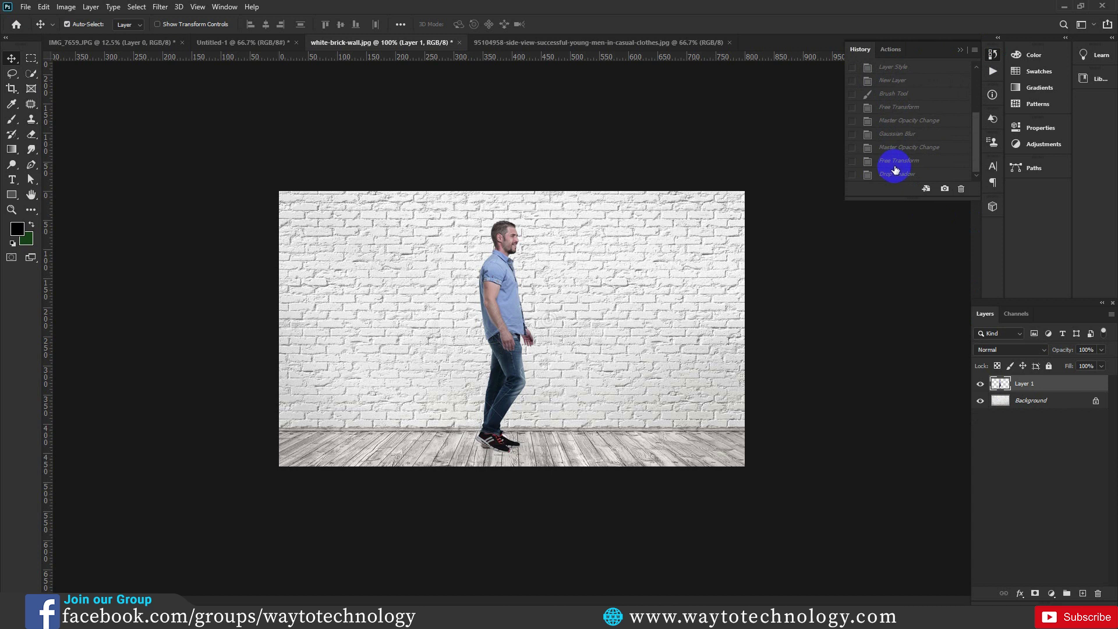
scroll(895, 168, up, 5)
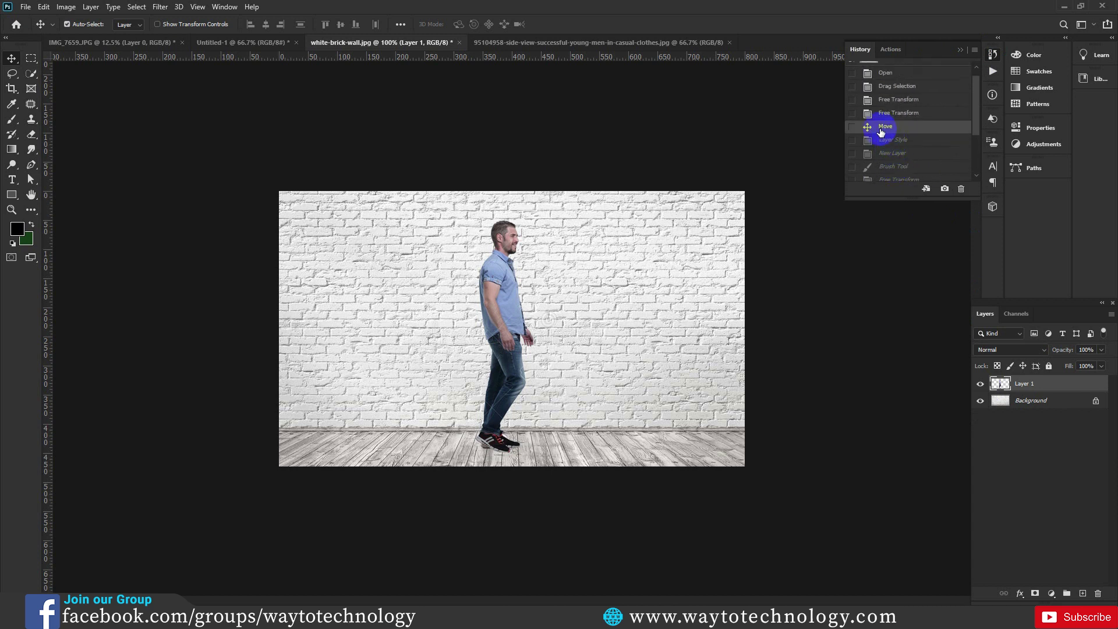
scroll(906, 172, down, 3)
scroll(906, 173, down, 2)
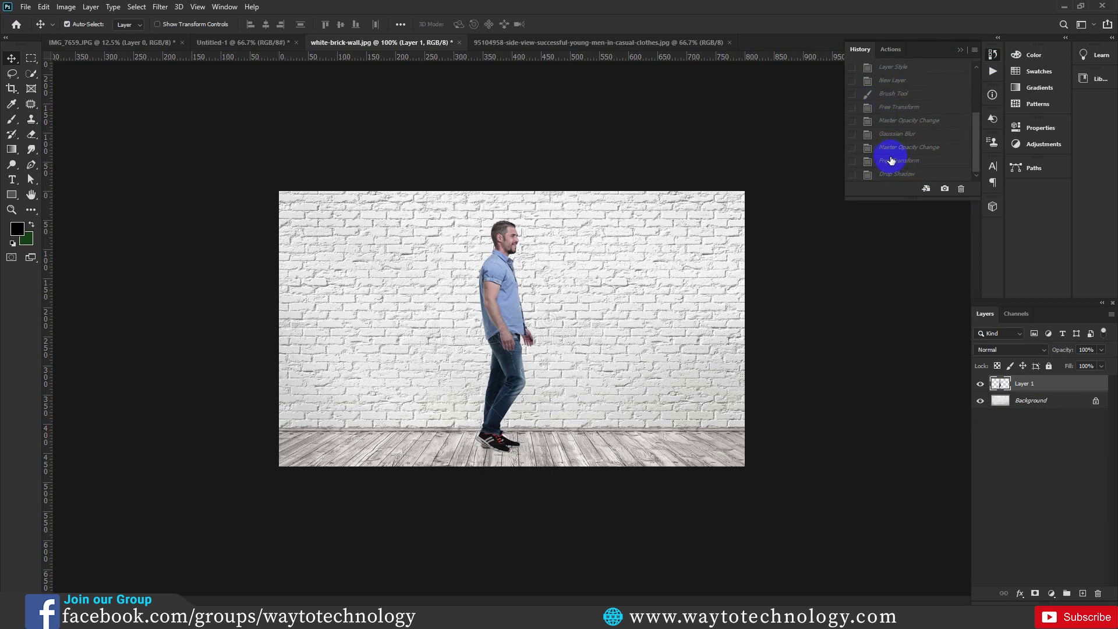
click(890, 153)
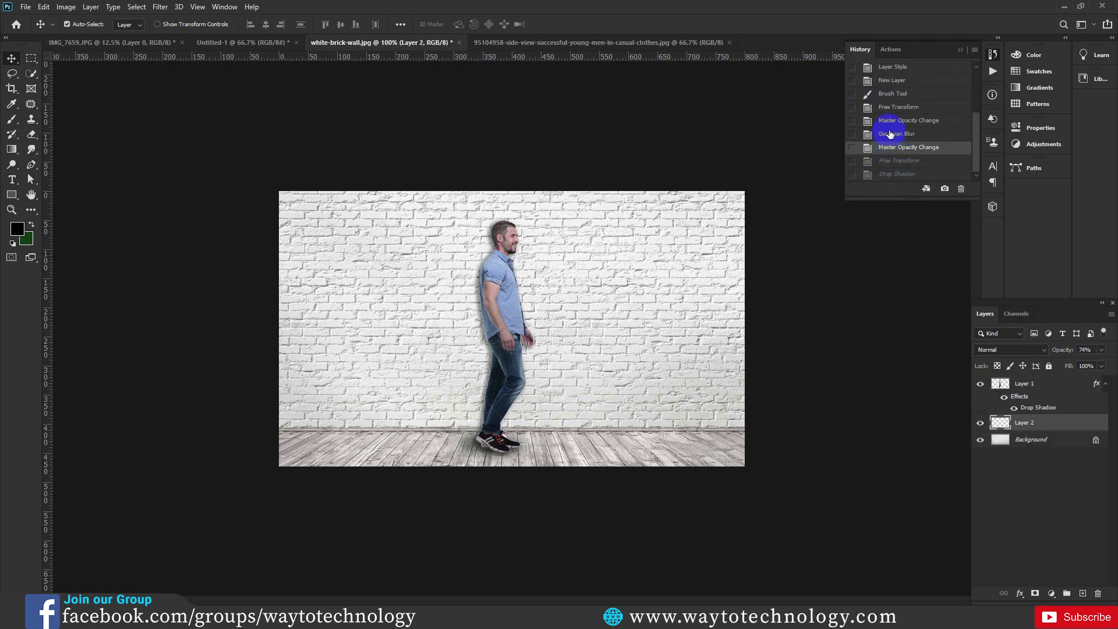
click(892, 161)
scroll(890, 146, up, 3)
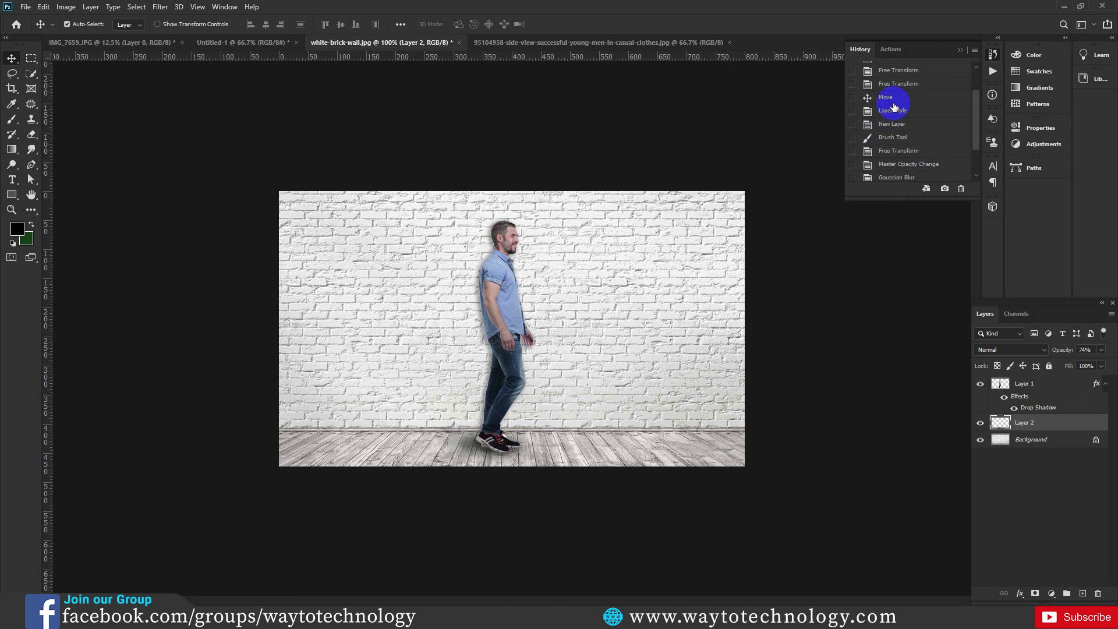
click(886, 99)
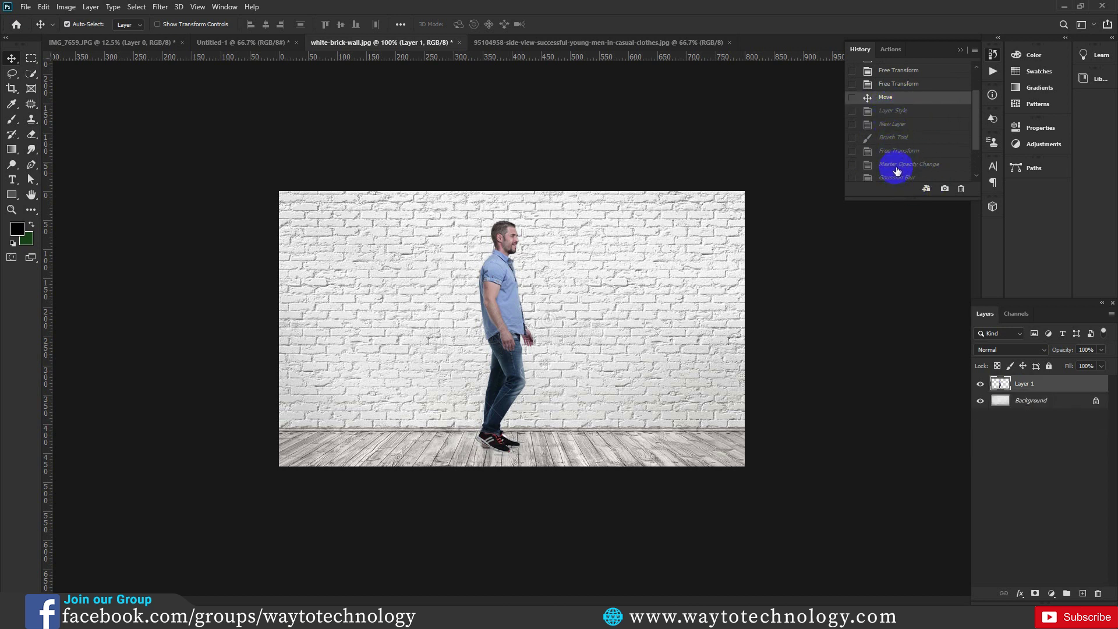
scroll(896, 165, down, 1)
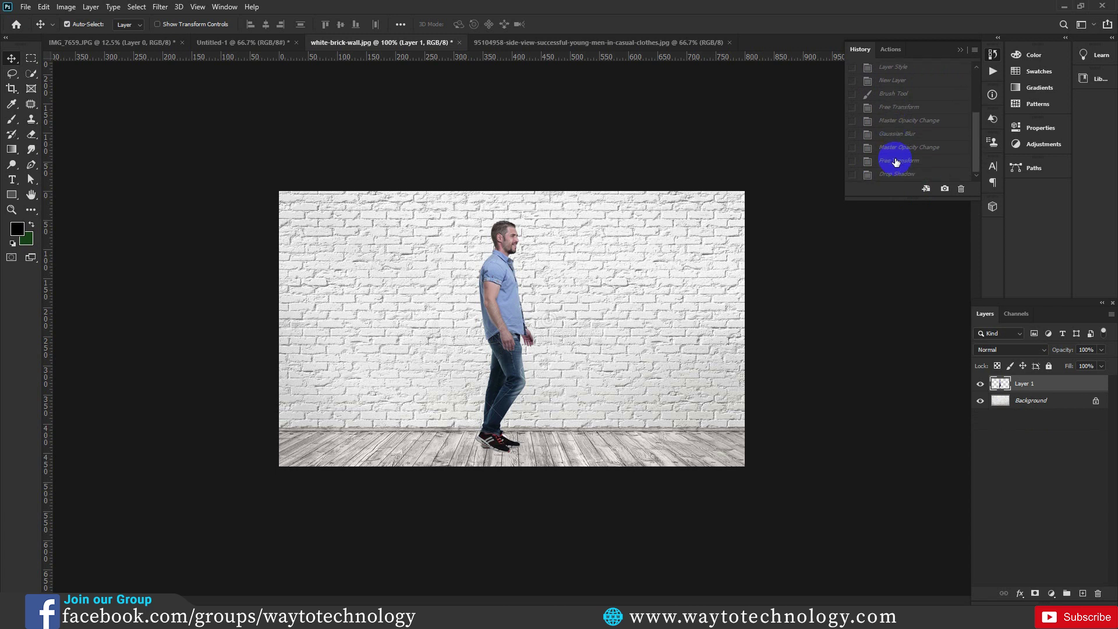
click(895, 174)
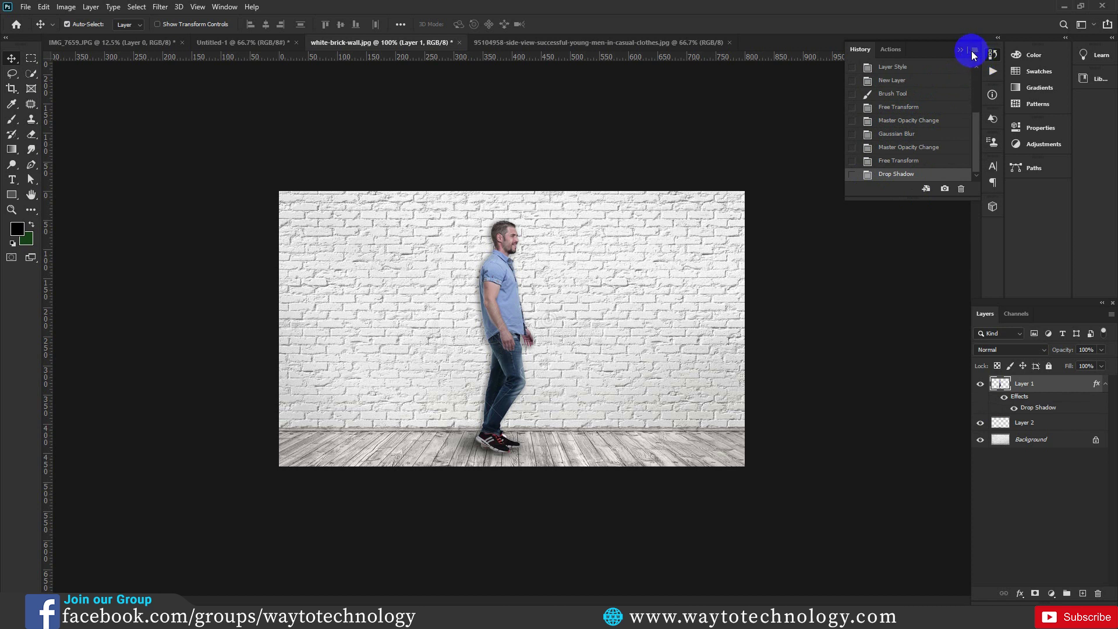
Open History Options from the History panel menu and confirm them with OK.
click(975, 51)
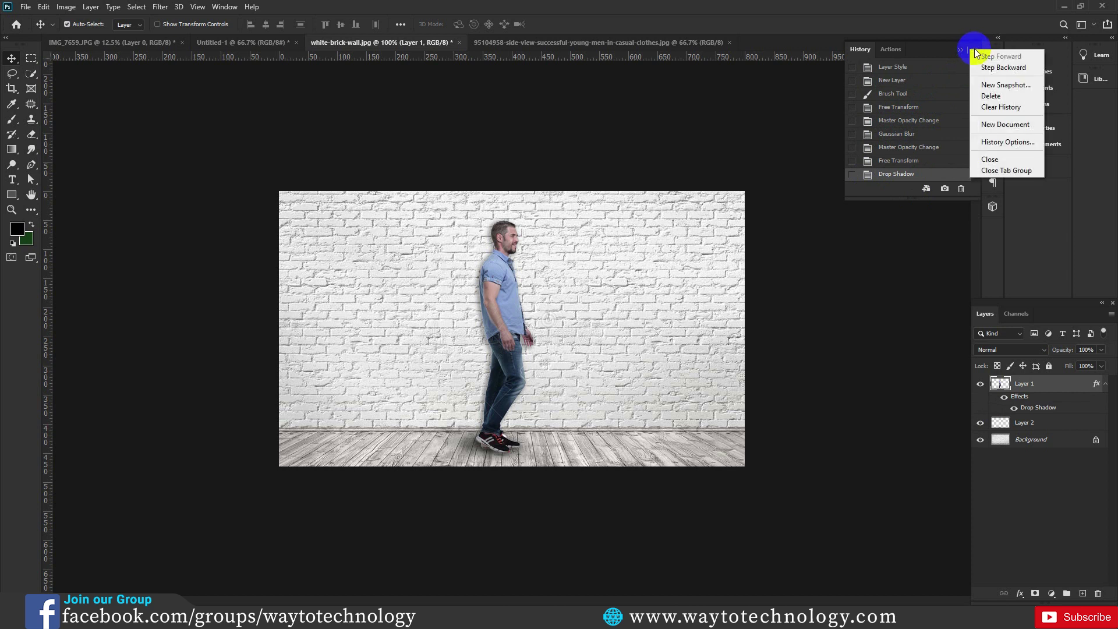
click(998, 143)
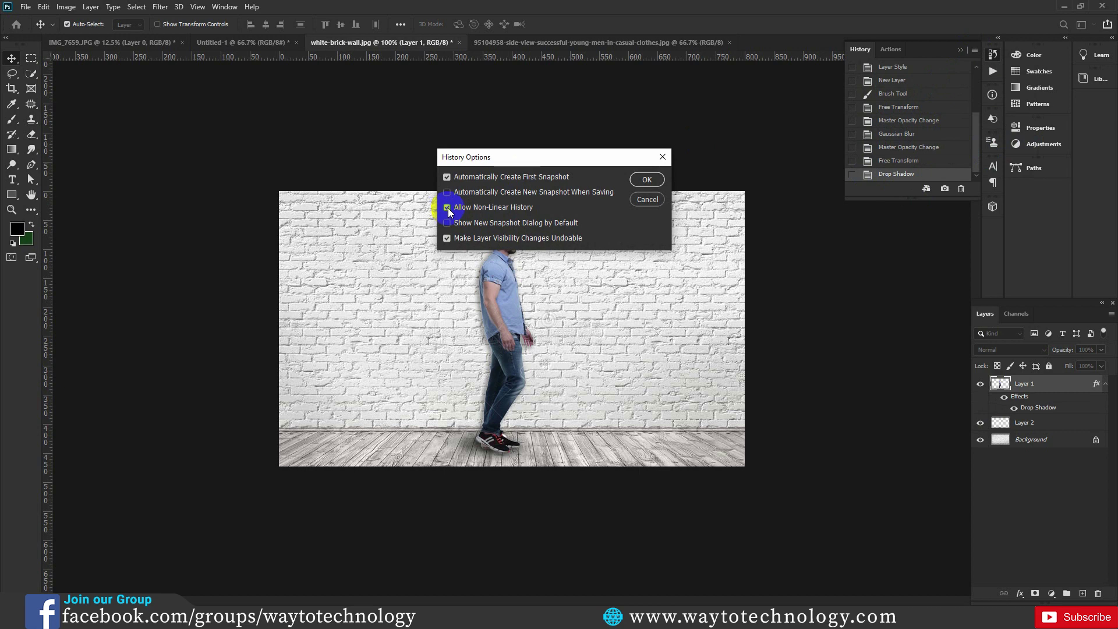
click(648, 180)
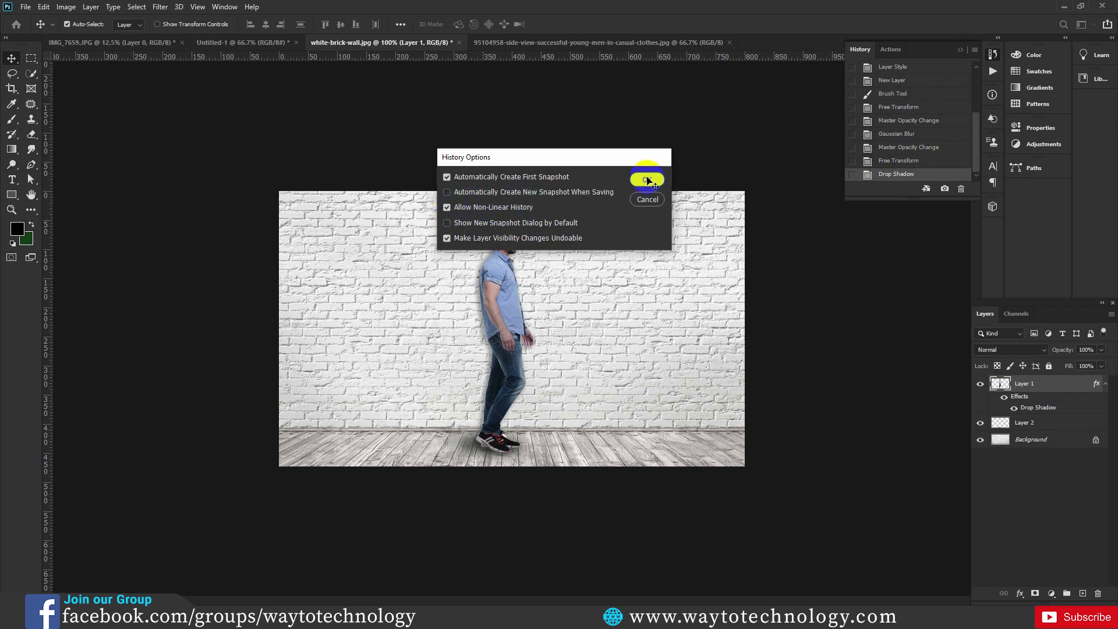
Revert to the Move state before the shadow and paint a soft black test stroke.
click(906, 108)
click(899, 95)
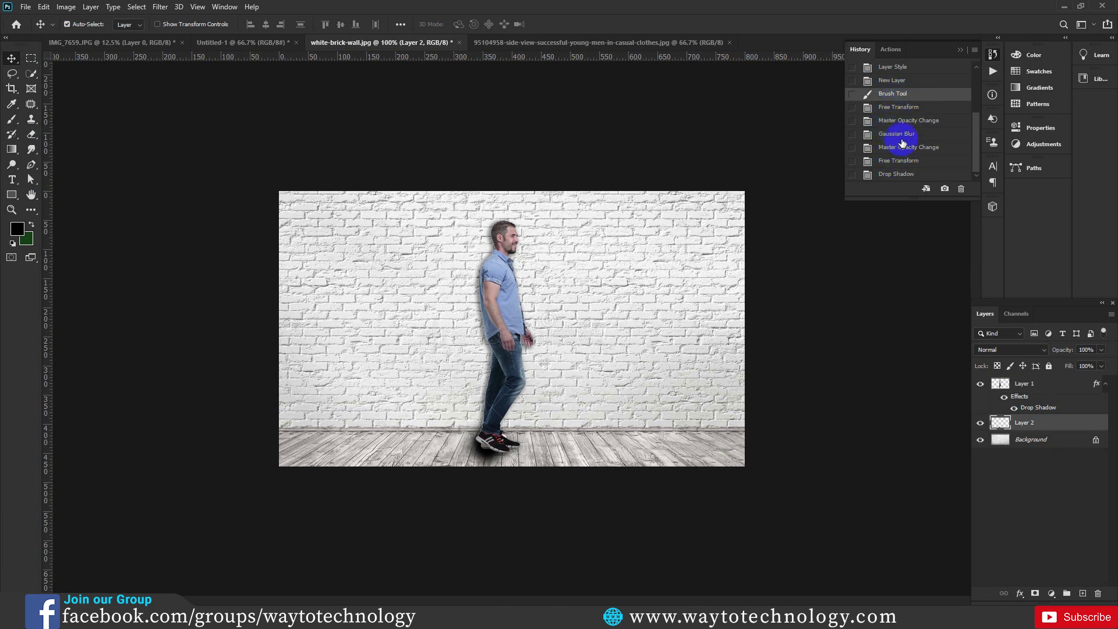
scroll(900, 134, up, 2)
click(886, 84)
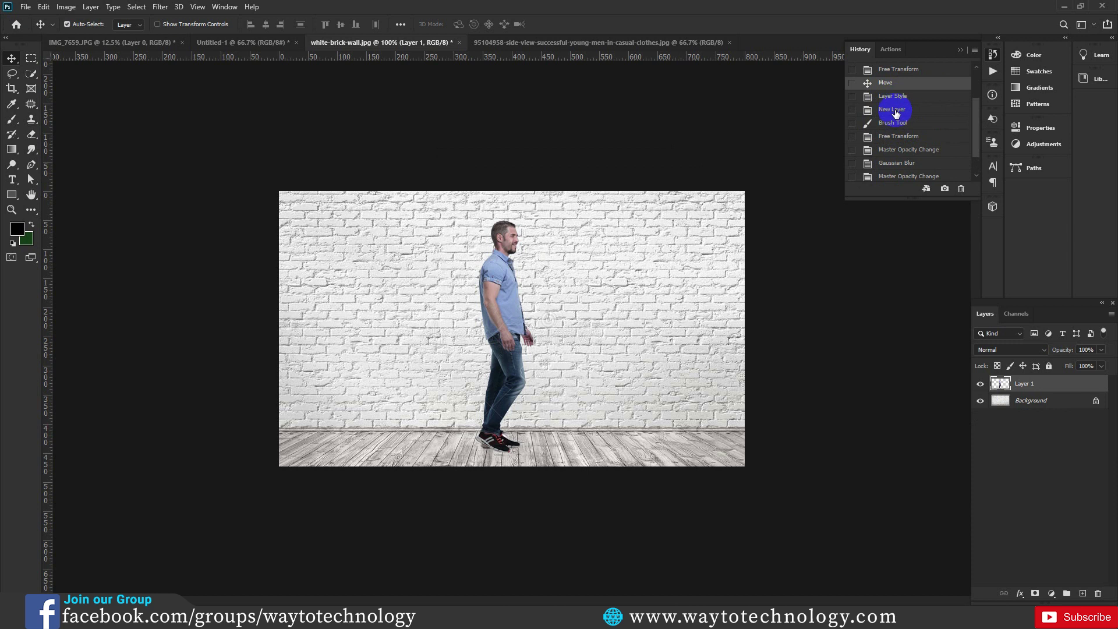
click(12, 119)
mouse_move(590, 300)
mouse_down()
mouse_move(564, 319)
mouse_move(673, 324)
mouse_up()
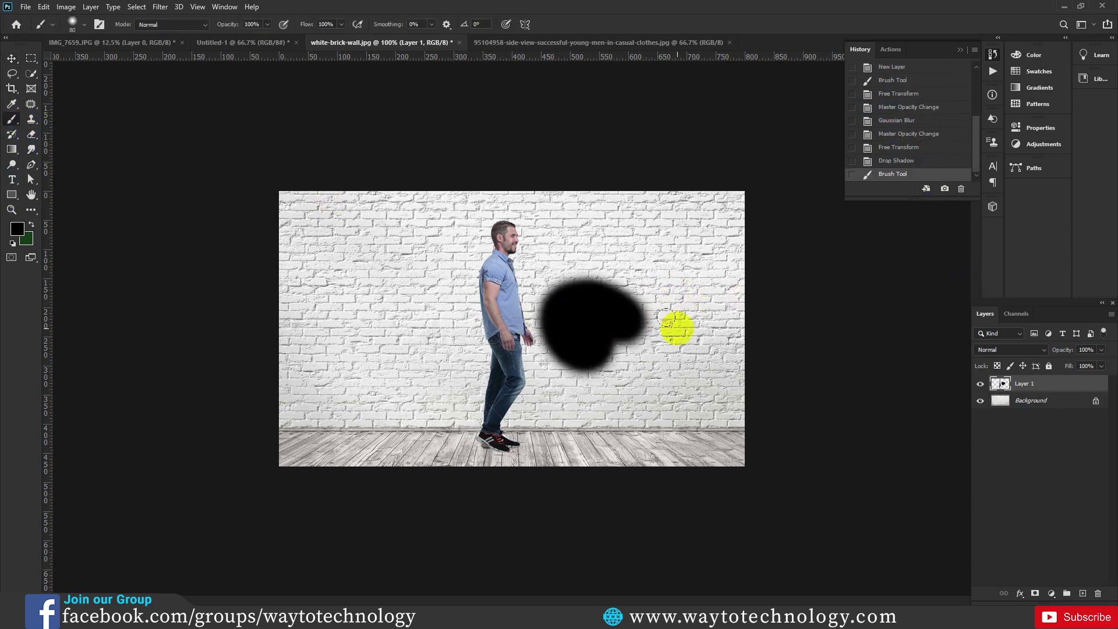
Click through later history states from Drop Shadow back to the Brush Tool state.
click(895, 162)
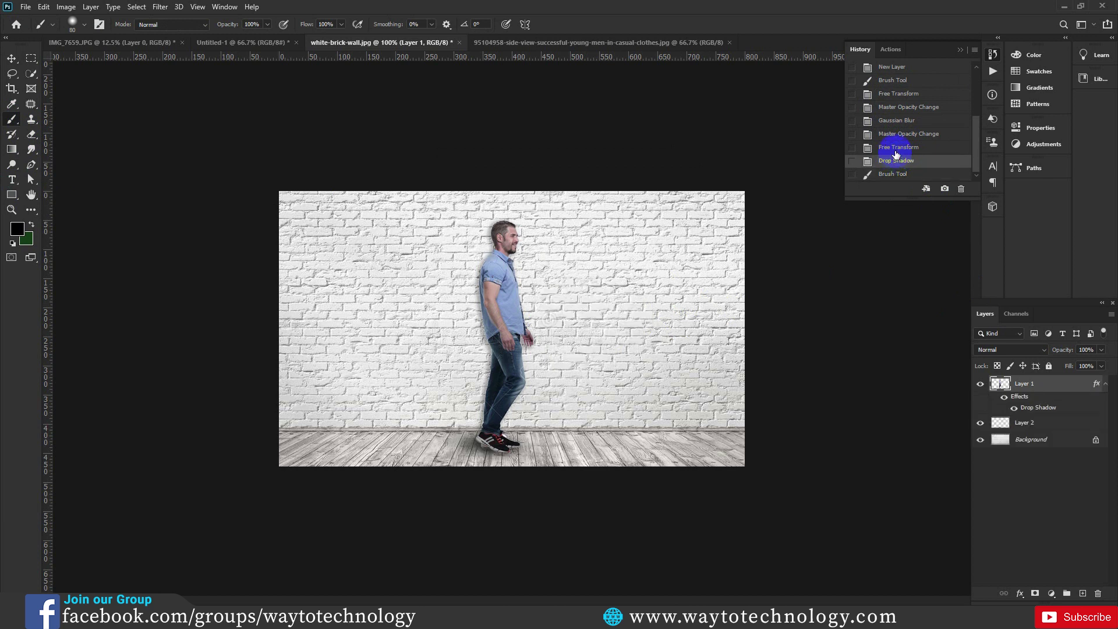
click(897, 147)
click(894, 121)
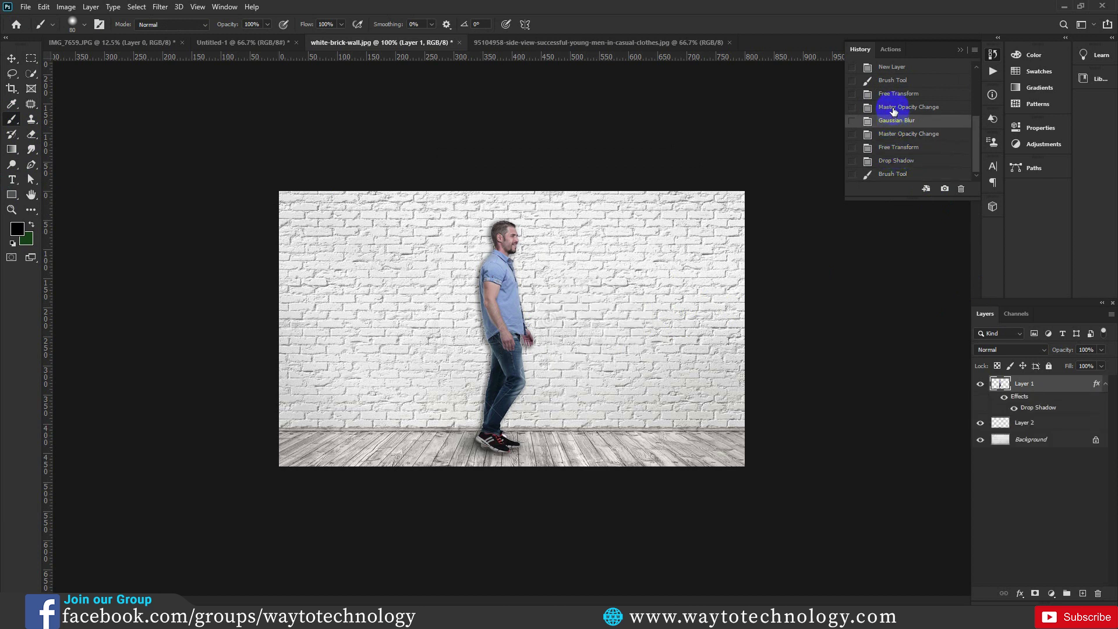
click(892, 93)
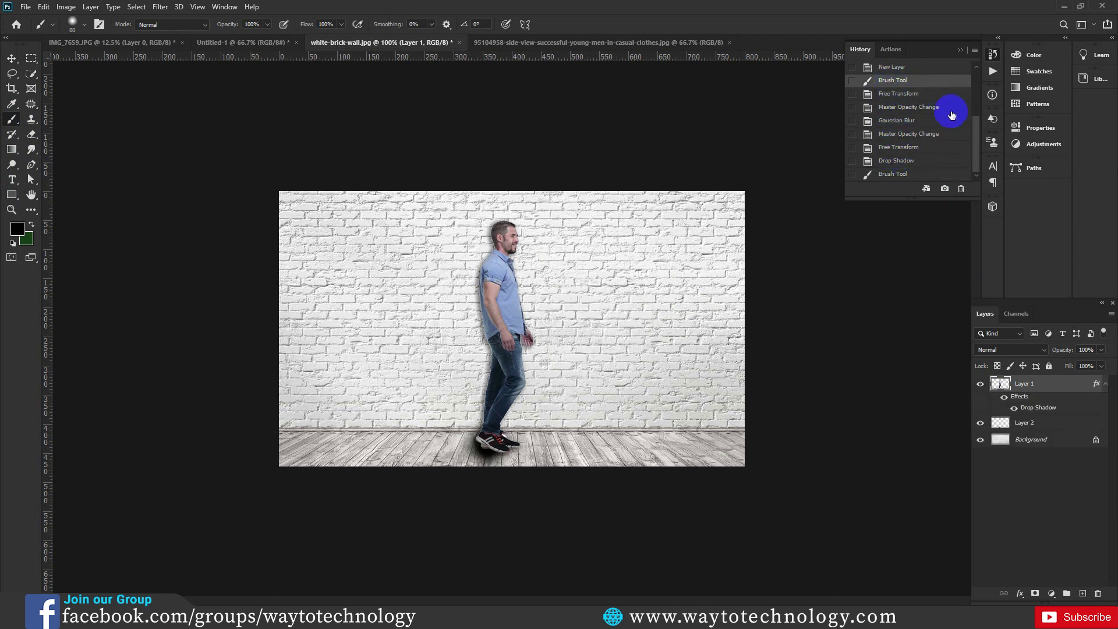
click(976, 53)
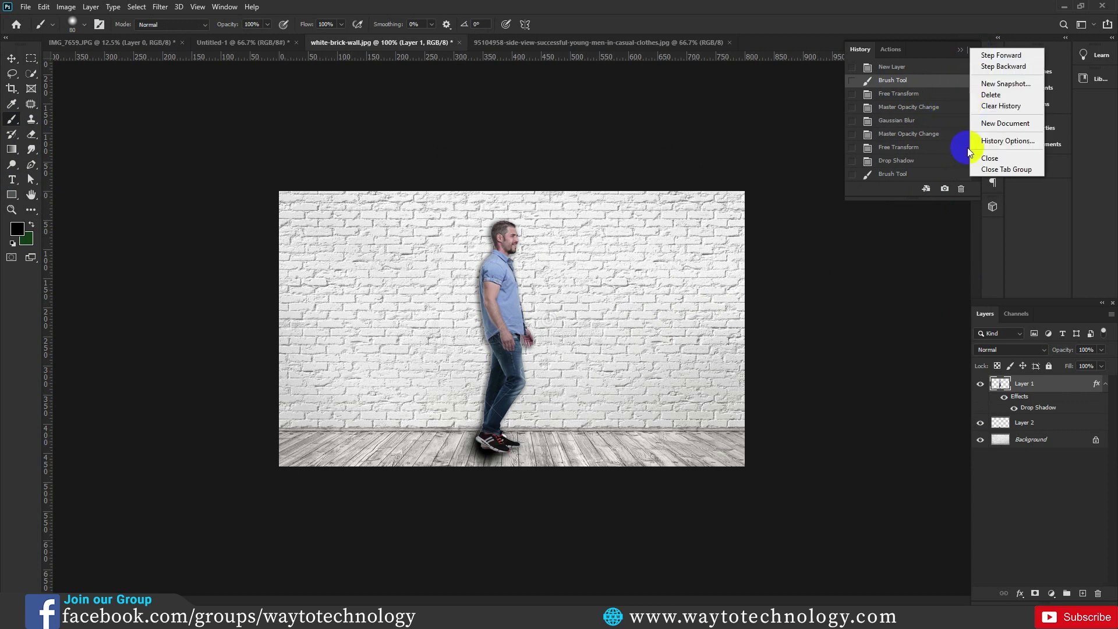
Reopen History Options and cancel them without changes.
click(990, 142)
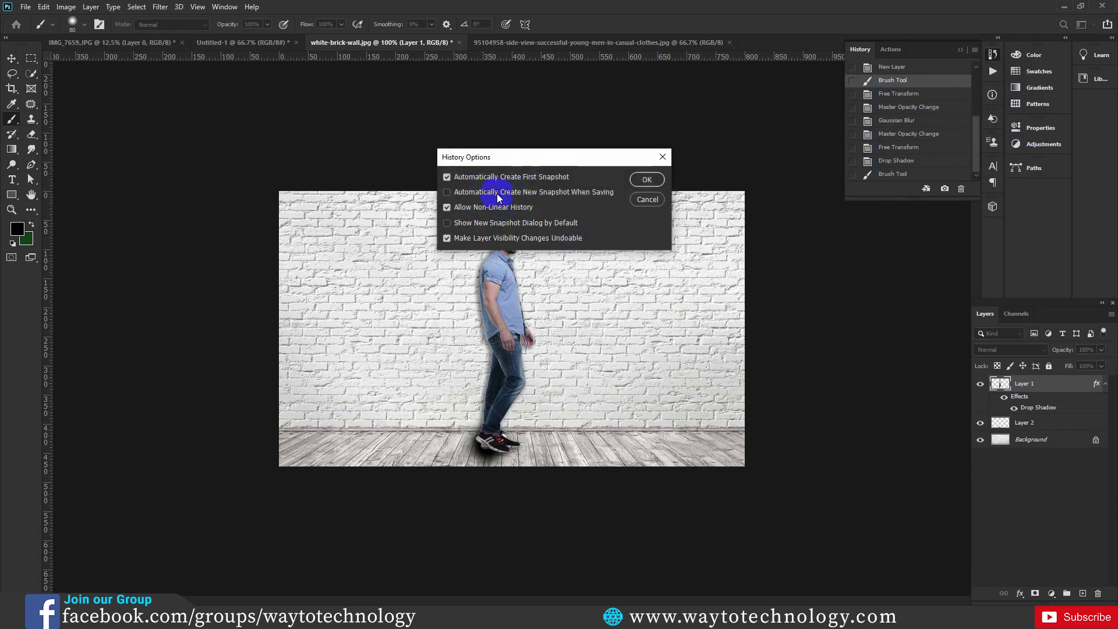
click(643, 200)
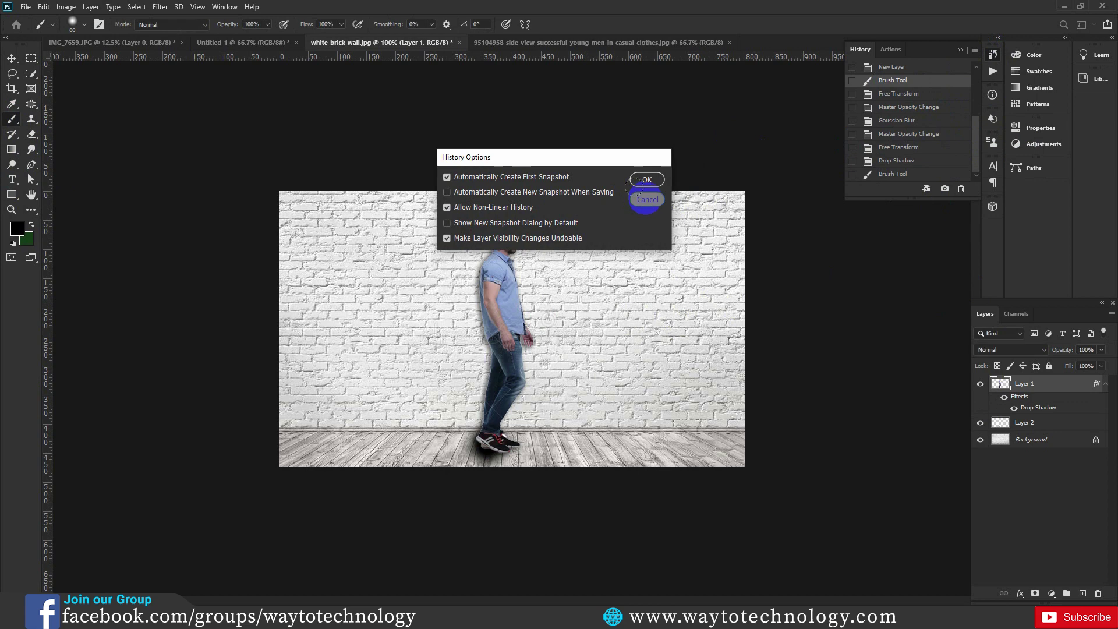
click(993, 57)
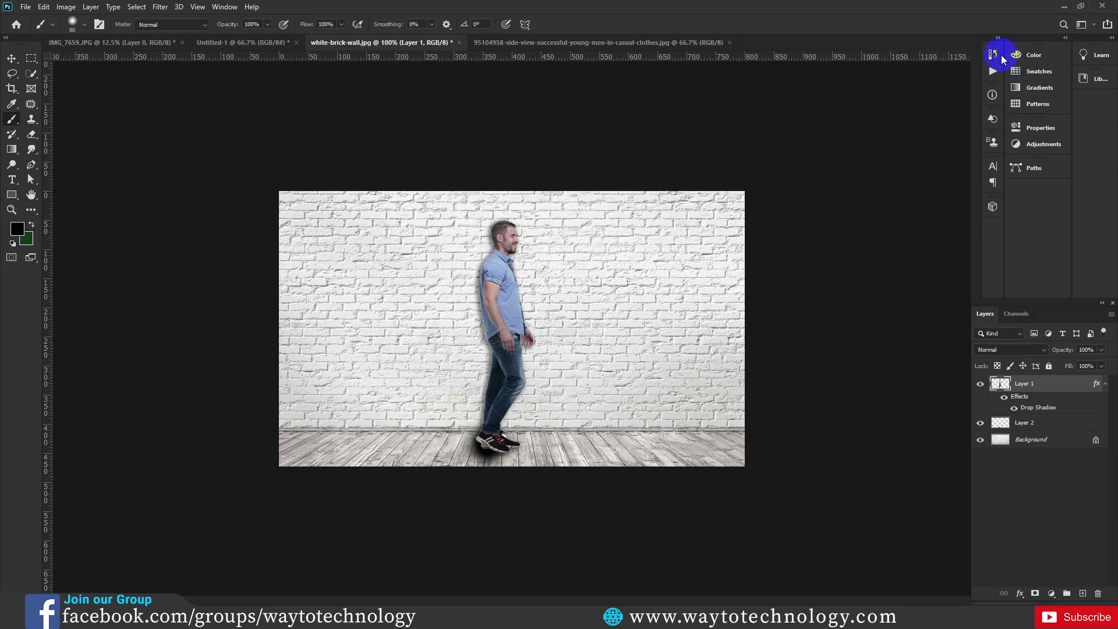
Clear the document history, then restore it with Edit > Undo Clear History.
click(993, 56)
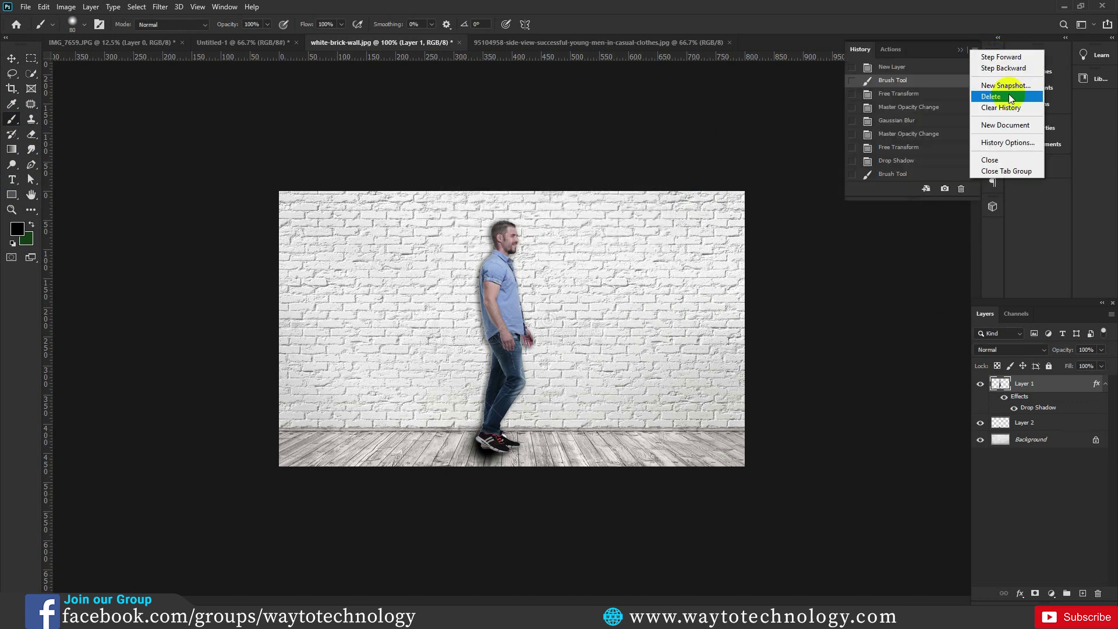
click(1001, 107)
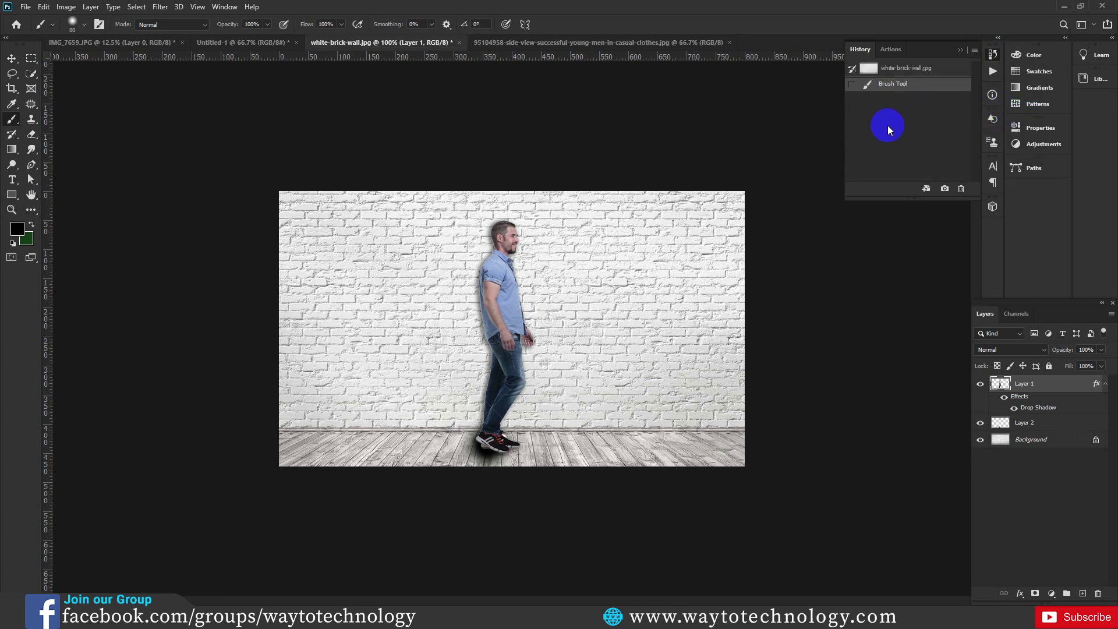
click(44, 7)
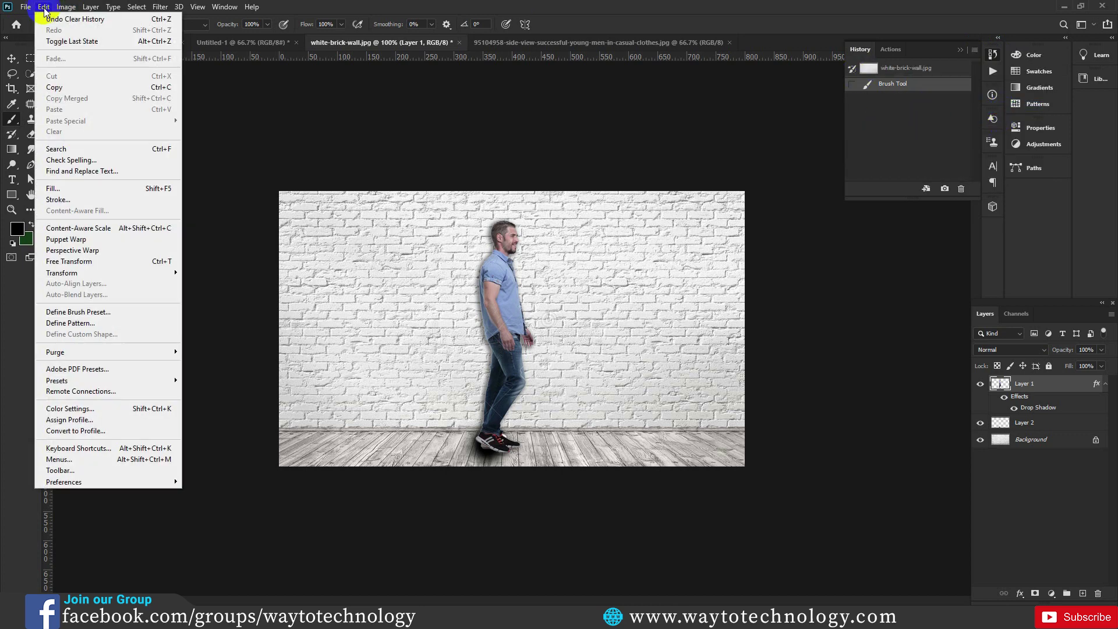
click(82, 20)
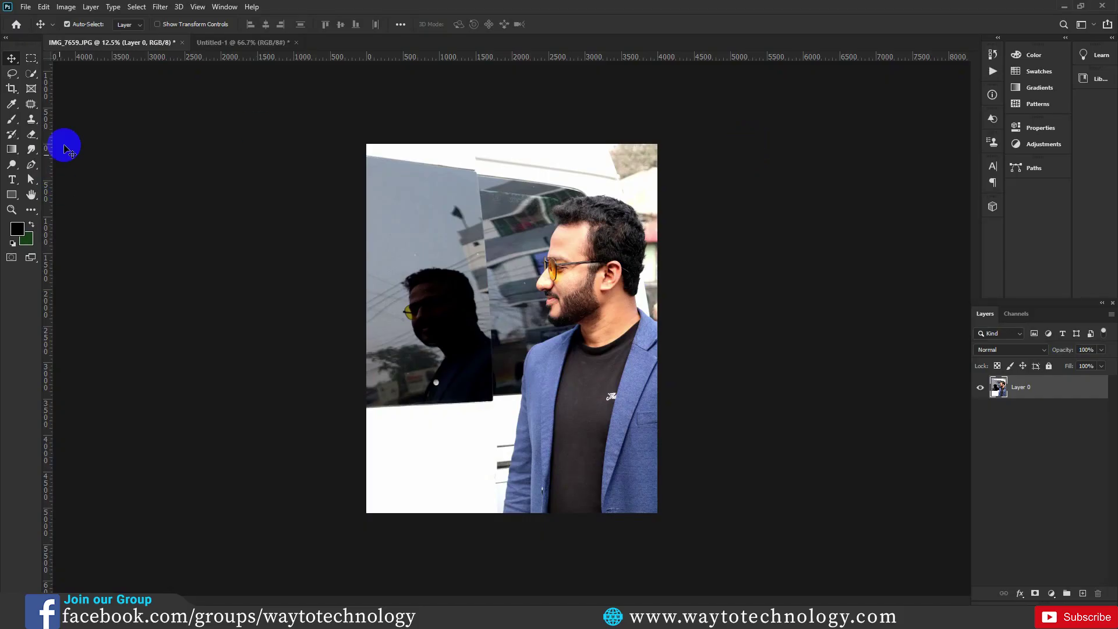
Draw a black rectangle over the right half of the portrait with the Rectangle tool.
click(12, 199)
right_click(13, 198)
click(64, 192)
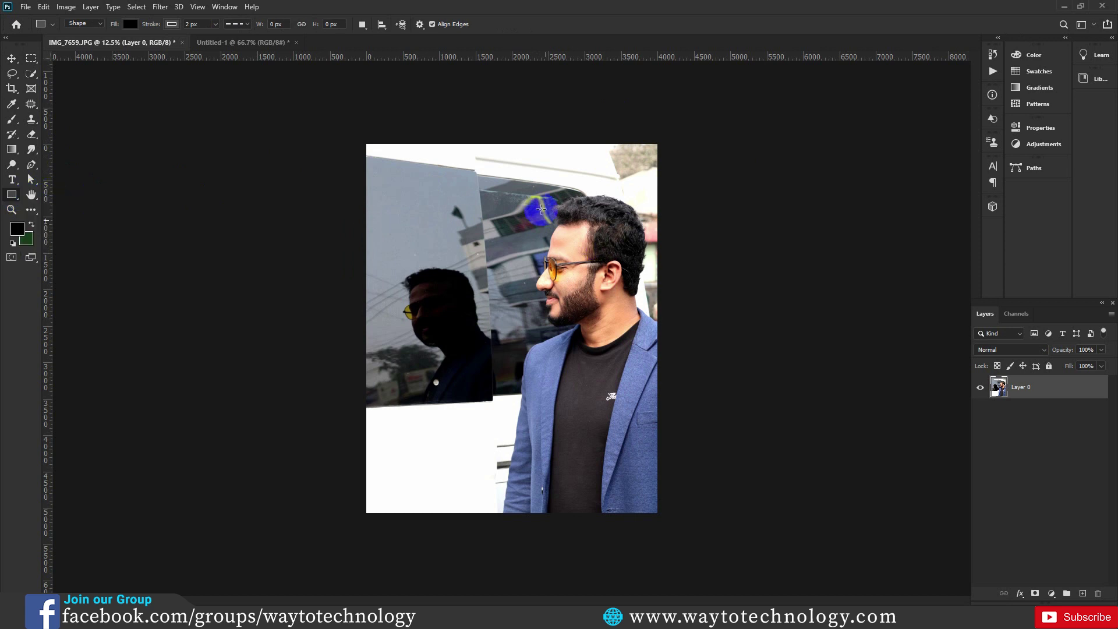
mouse_move(504, 143)
mouse_down()
mouse_move(621, 479)
mouse_move(659, 520)
mouse_up()
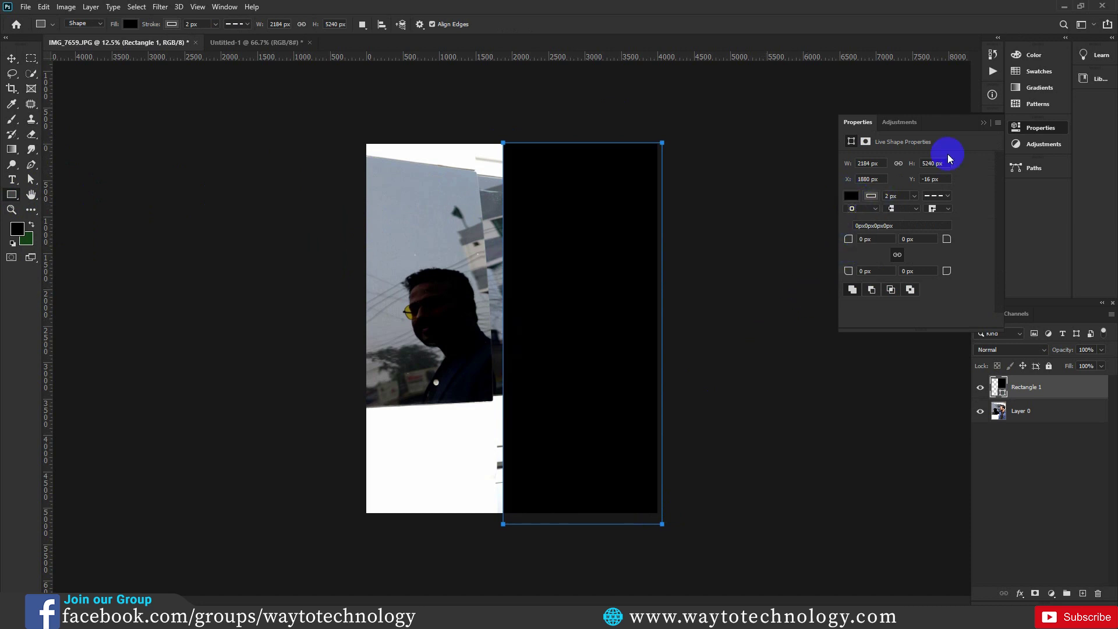
click(984, 122)
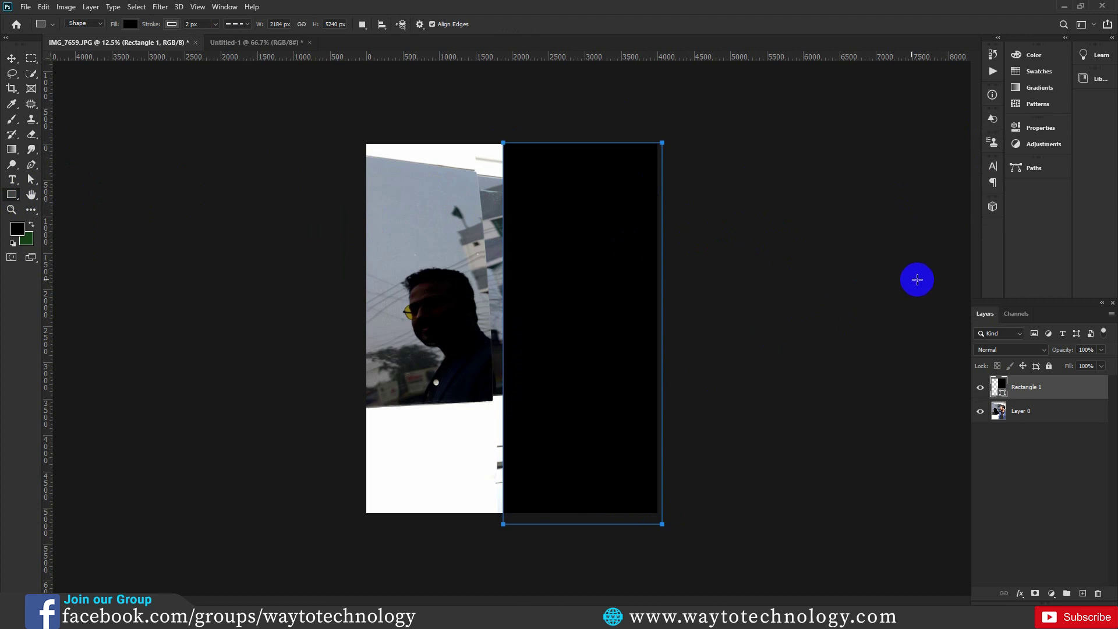
Try 30% and then 100% opacity on the rectangle layer.
click(1086, 350)
text(30)
key(Return)
text(100)
key(Return)
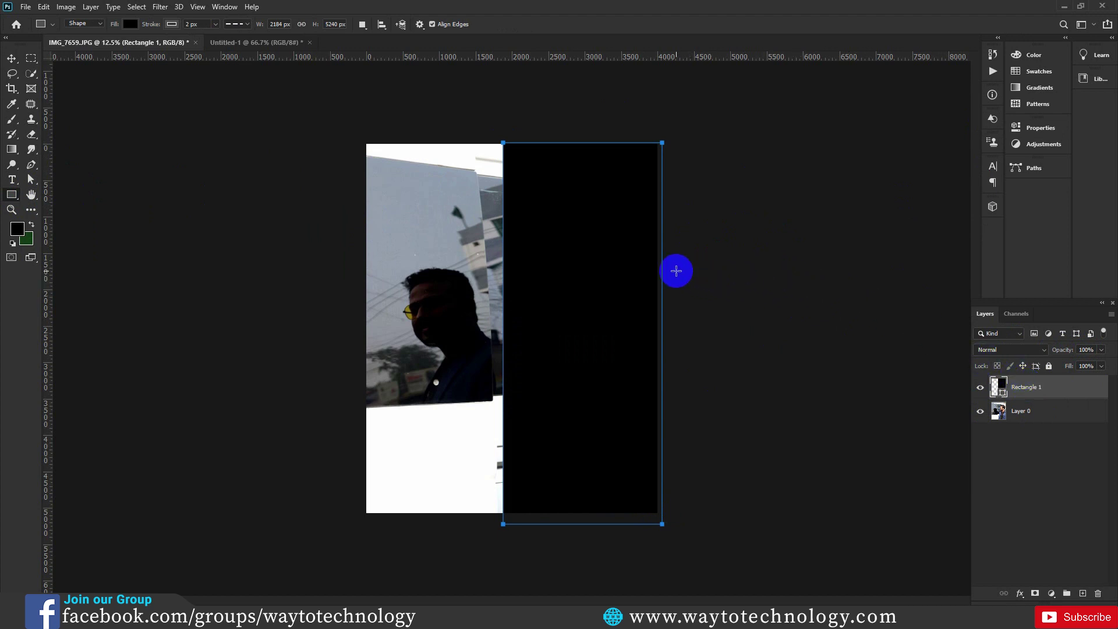
Cycle the rectangle's opacity through 50, 20, 80, 100, 10 and 25%, ending at 85%.
key(5)
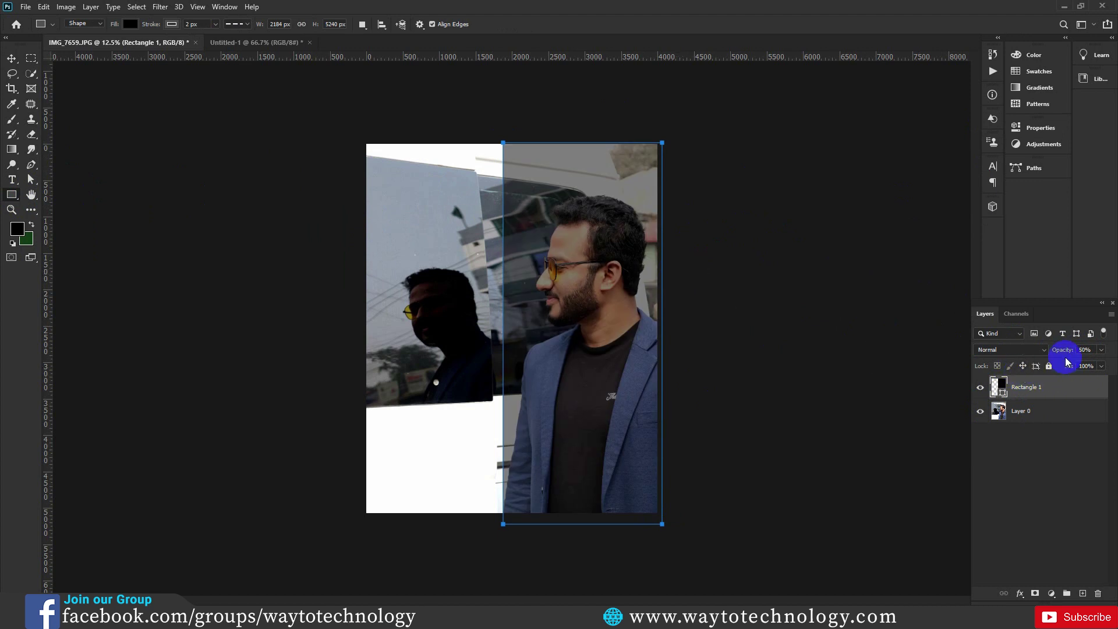
key(2)
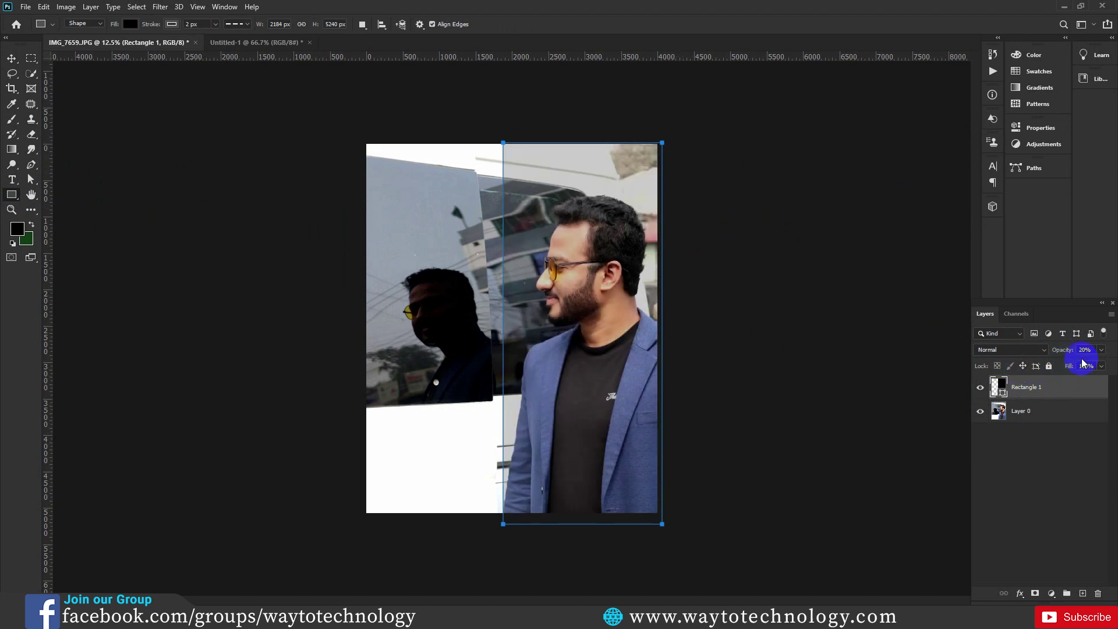
key(8)
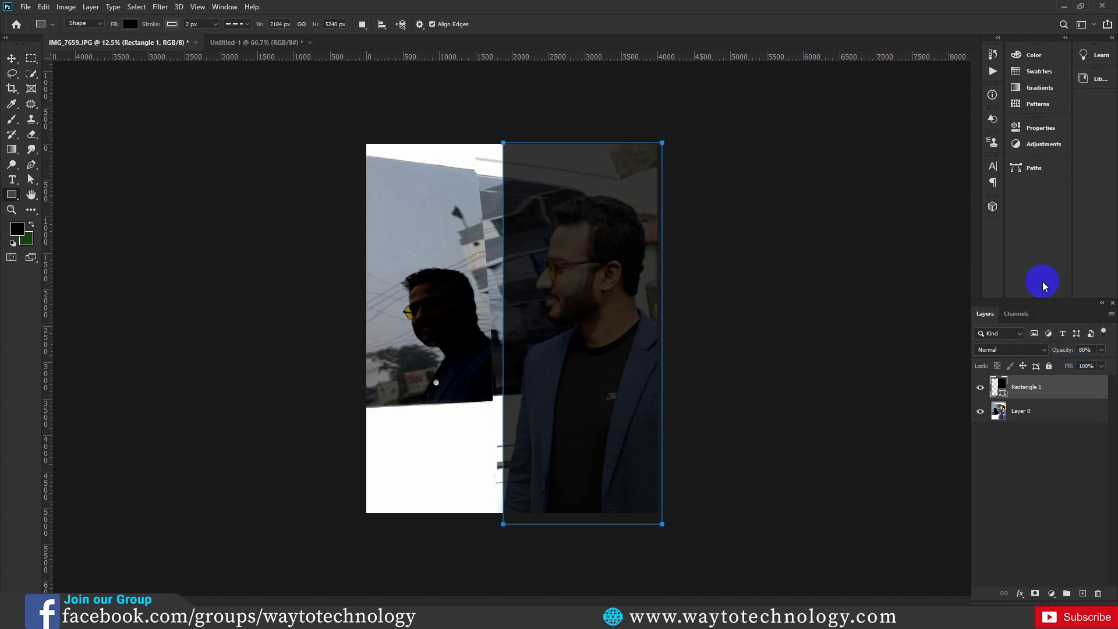
key(0)
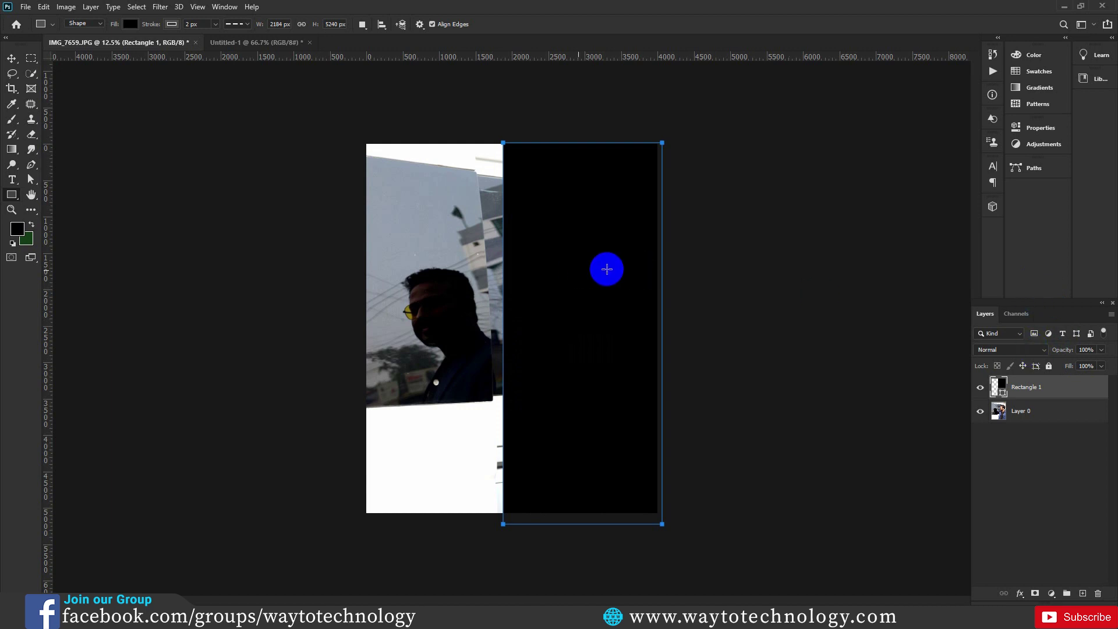
key(1)
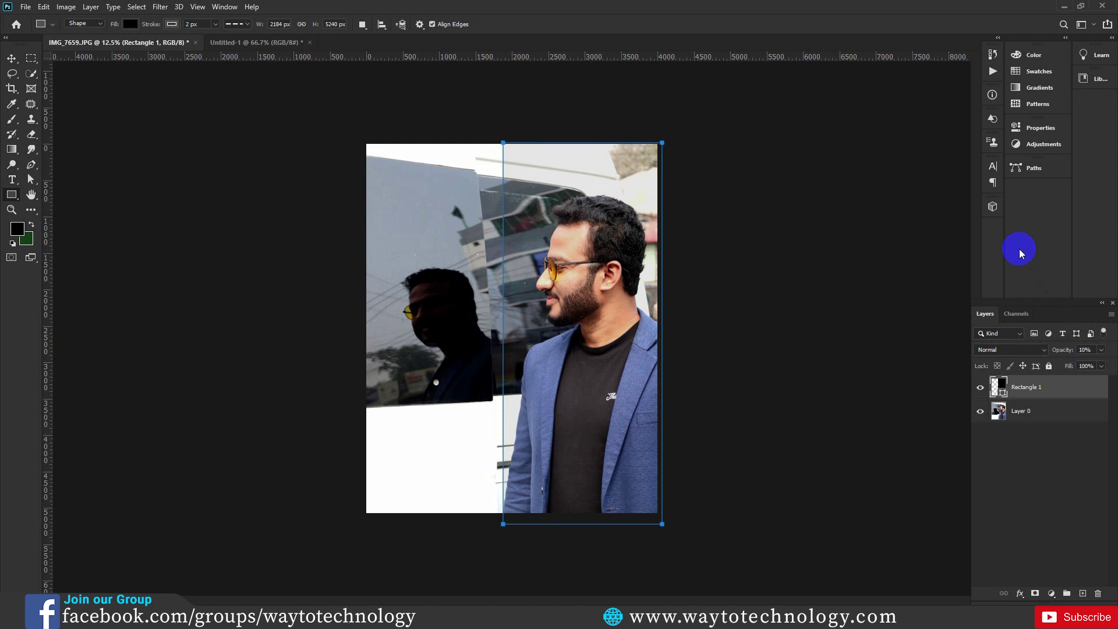
key(2)
key(5)
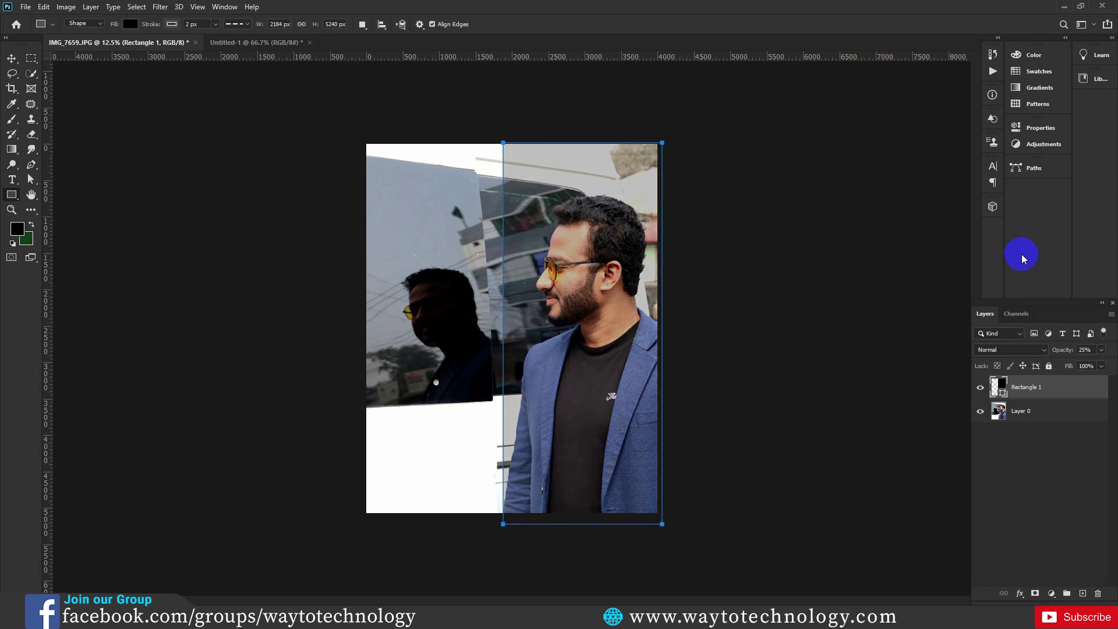
key(8)
key(5)
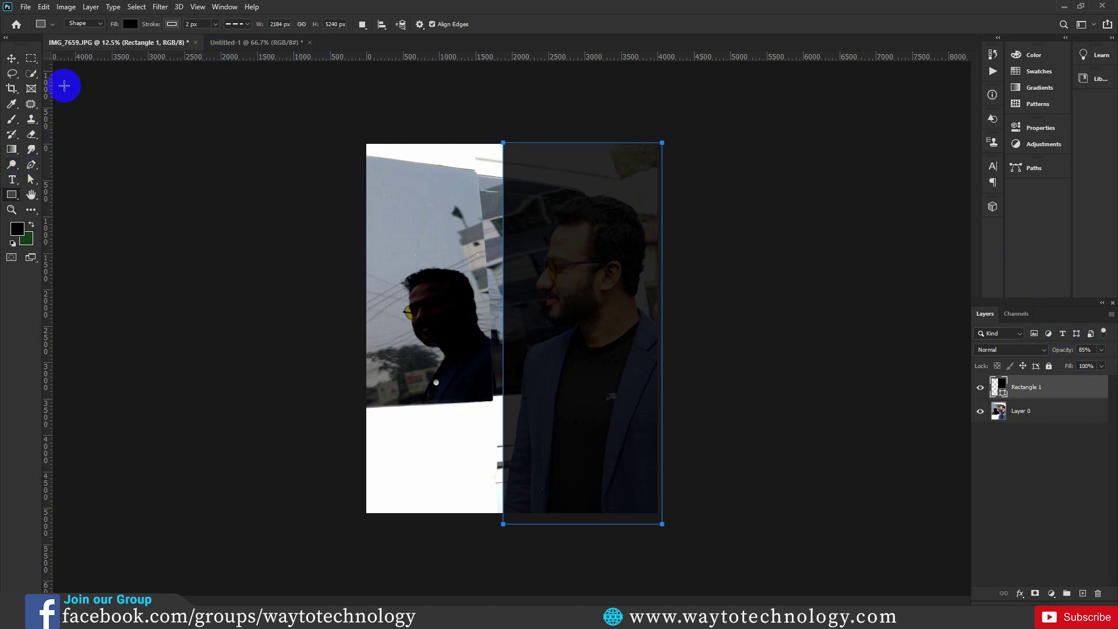
click(12, 119)
right_click(12, 119)
Pick the regular Brush, try a stroke on the shape layer, and set brush opacity to 90%.
click(46, 118)
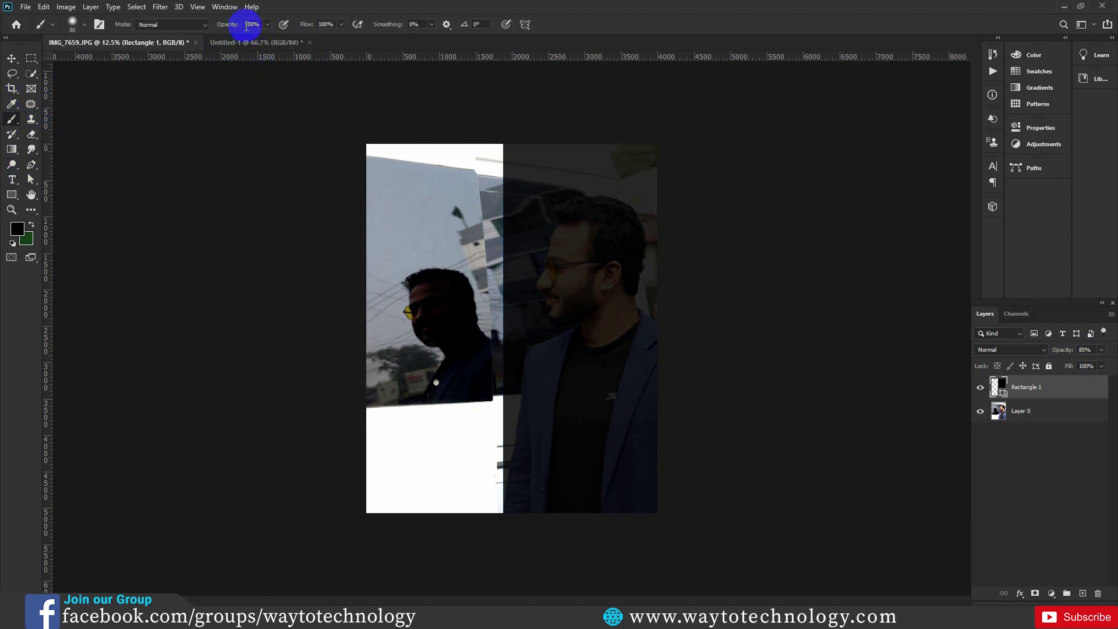
drag(364, 211, 421, 253)
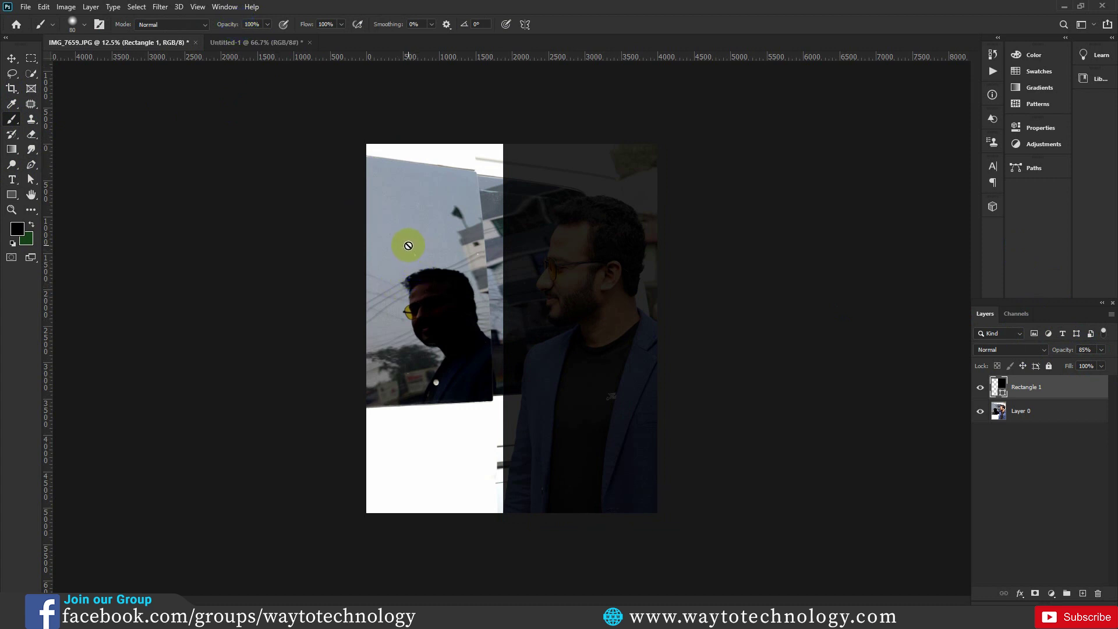
click(252, 26)
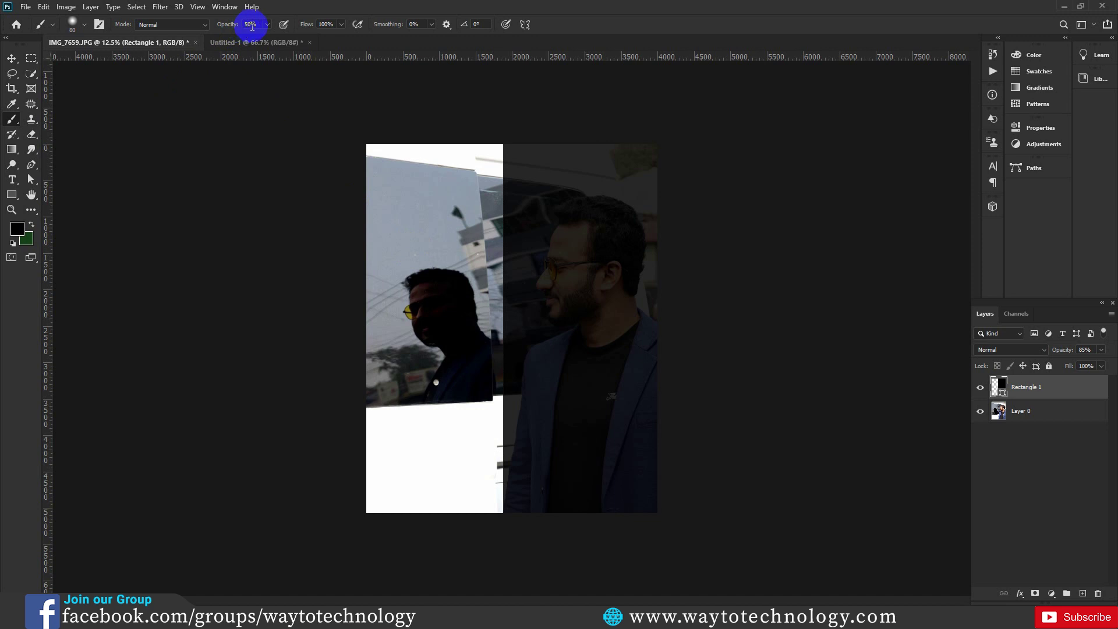
text(90)
key(Return)
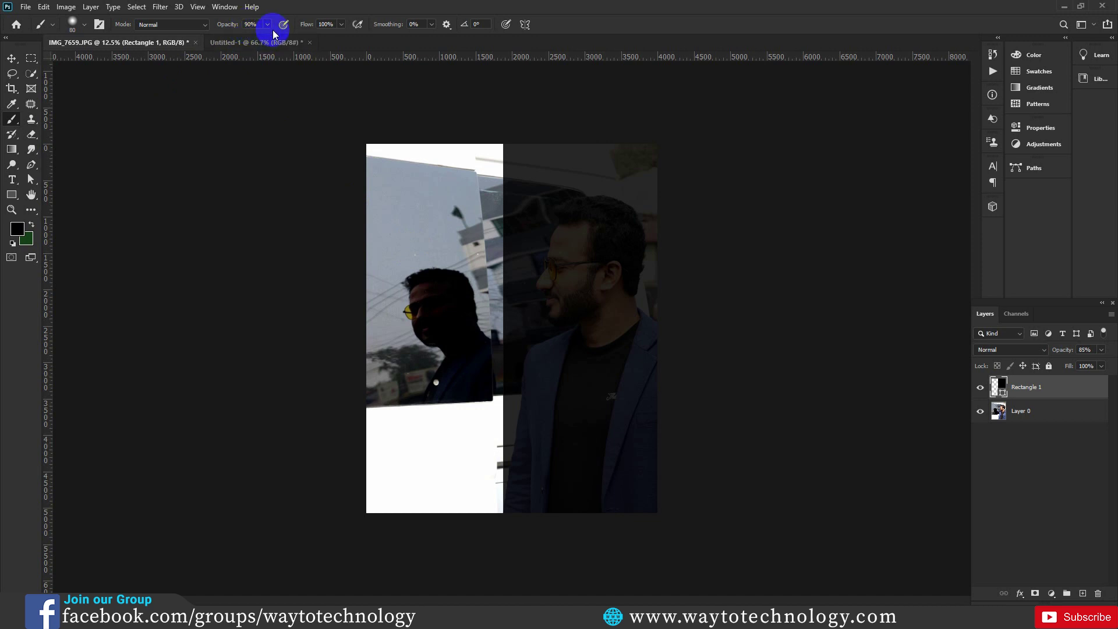
click(250, 25)
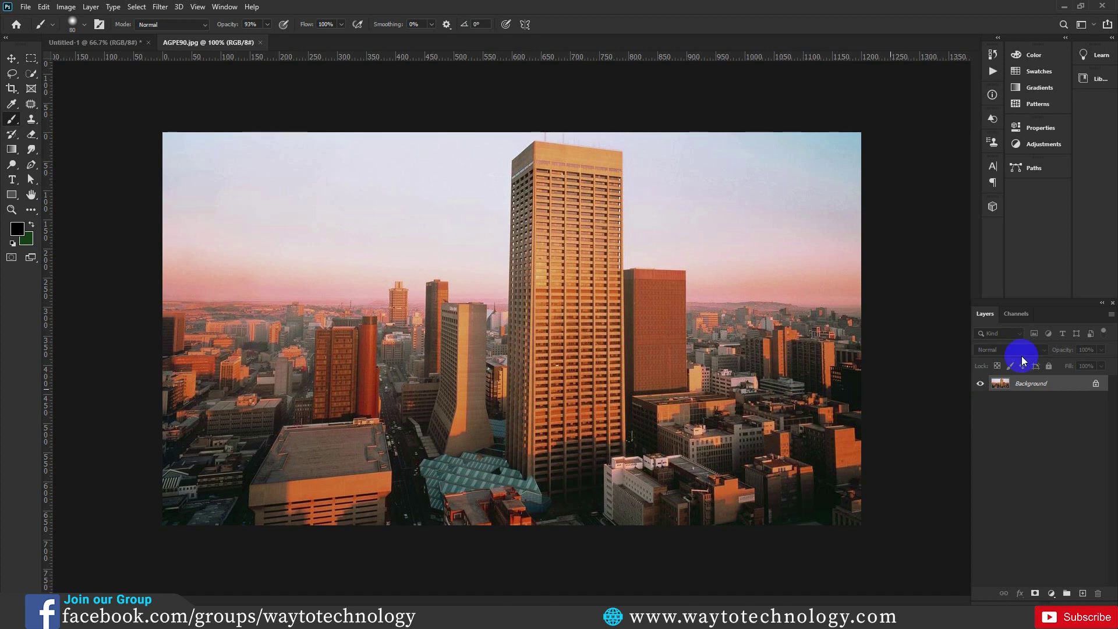
Convert the Background layer to a smart object and apply Blur Gallery > Tilt-Shift.
right_click(1007, 386)
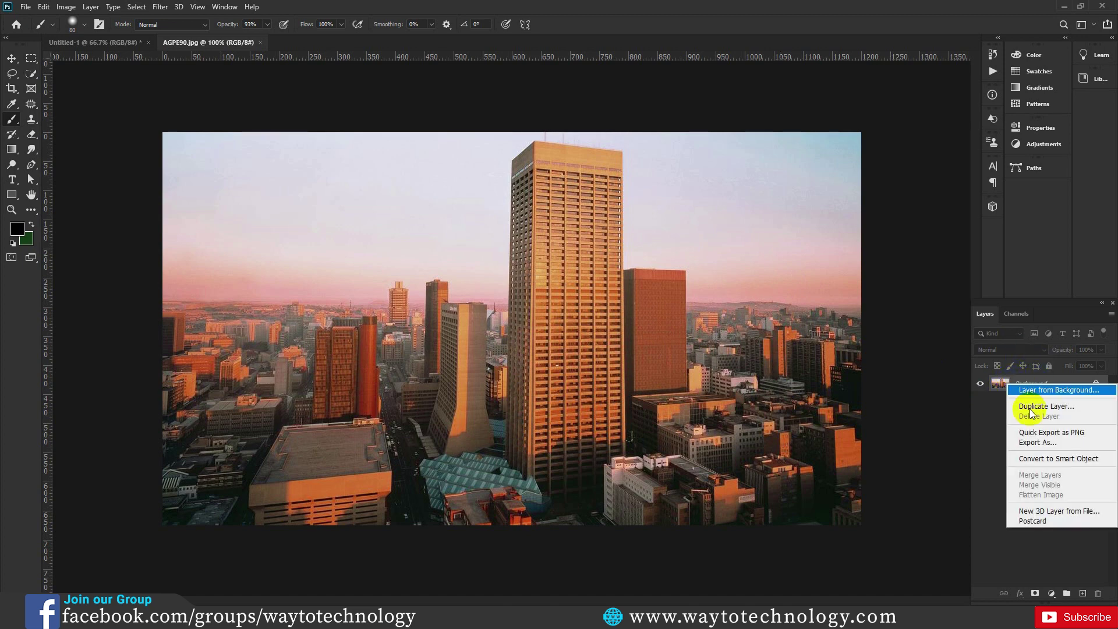
click(1050, 460)
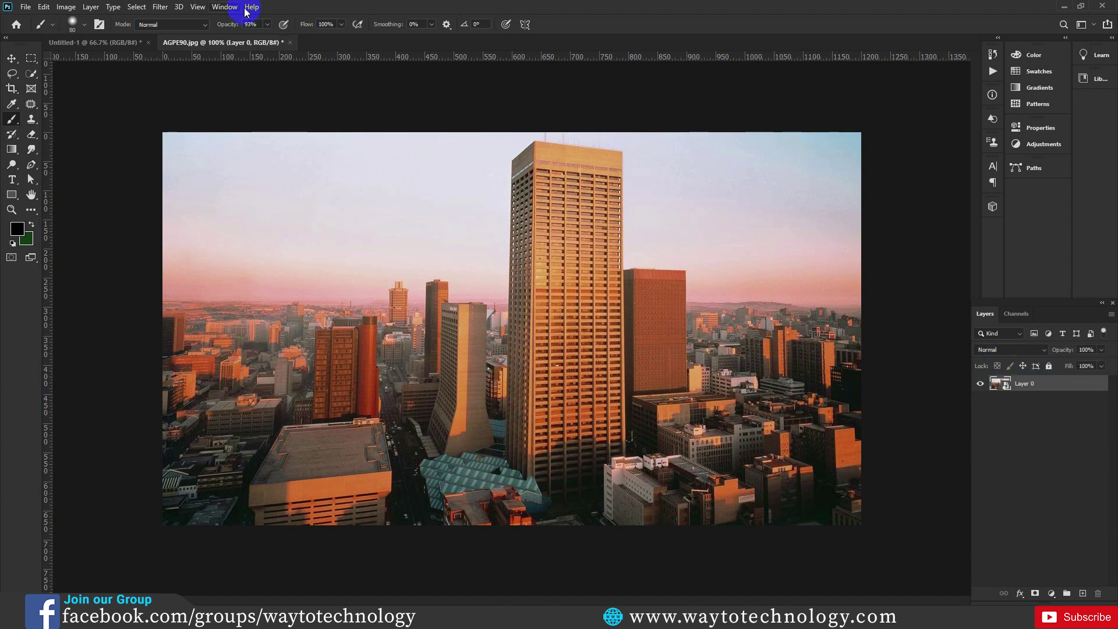
click(161, 7)
mouse_move(178, 149)
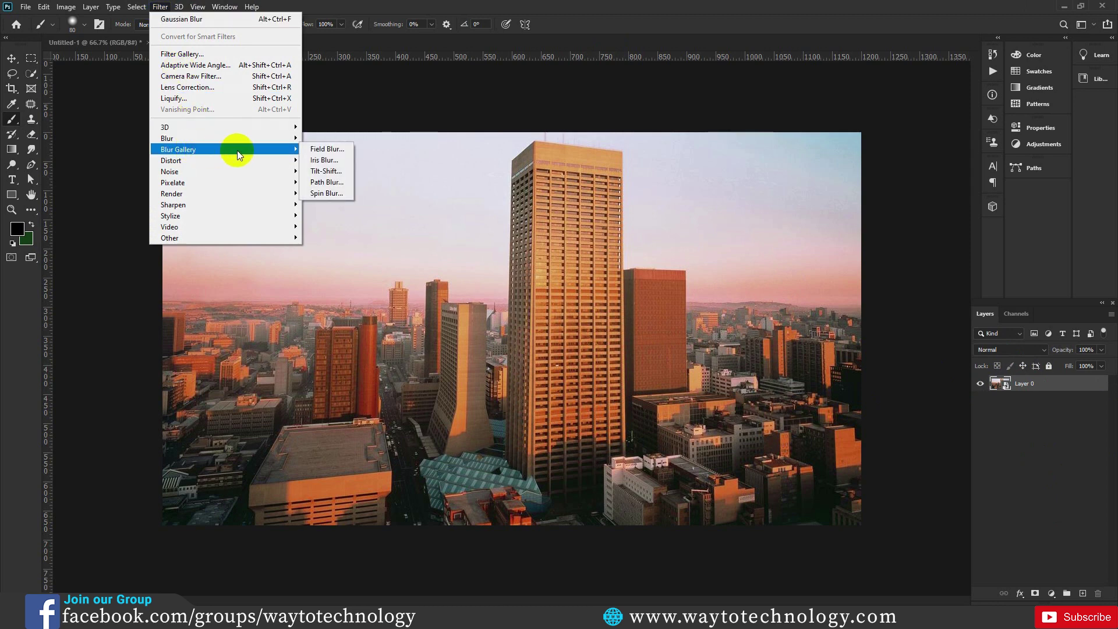
click(330, 172)
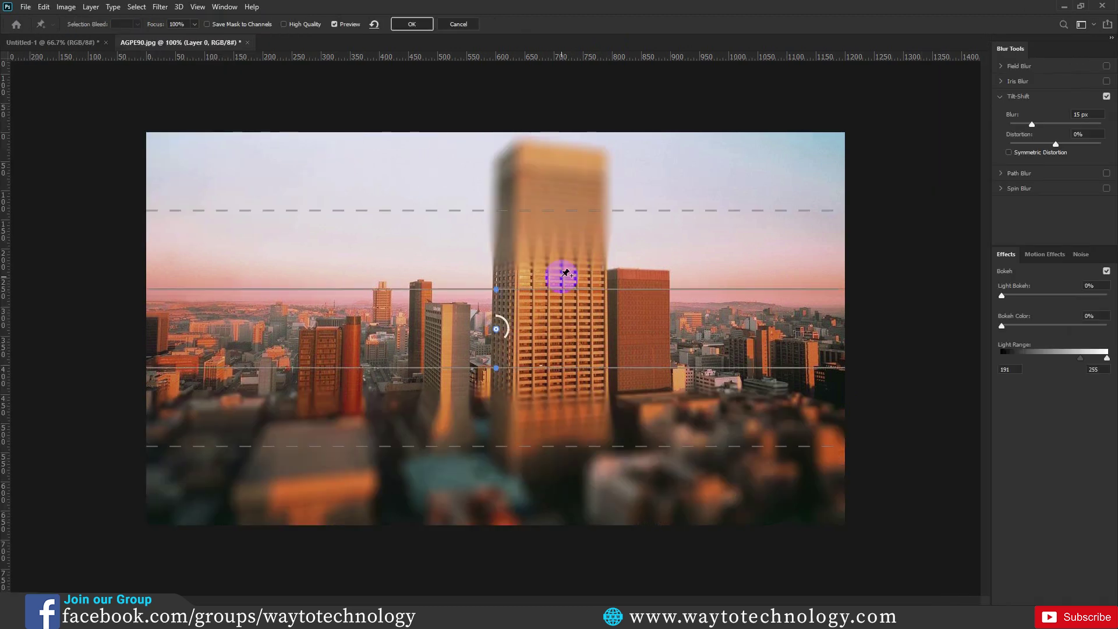
click(515, 213)
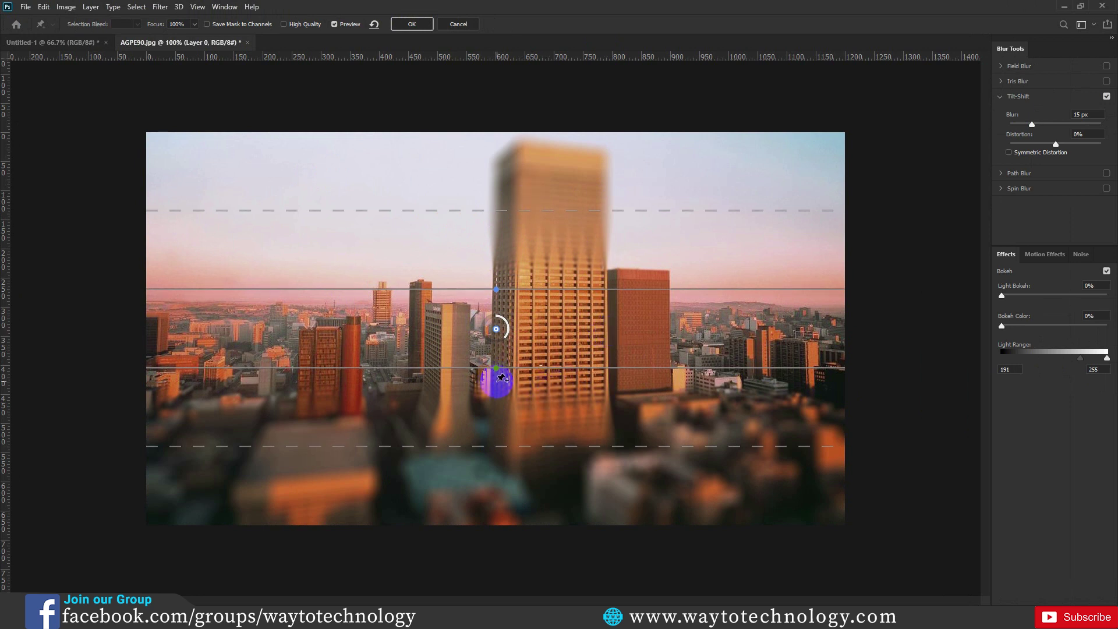
Move the tilt-shift sharp band over the tower, set Blur to 7 px, and rotate it diagonally.
drag(492, 375, 484, 459)
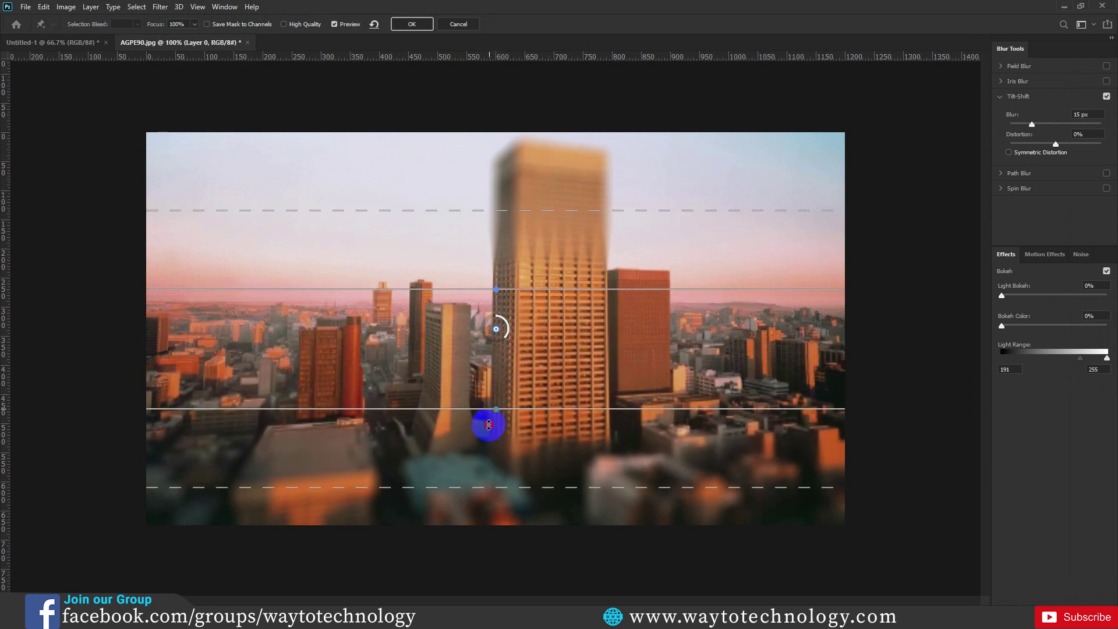
drag(484, 459, 485, 375)
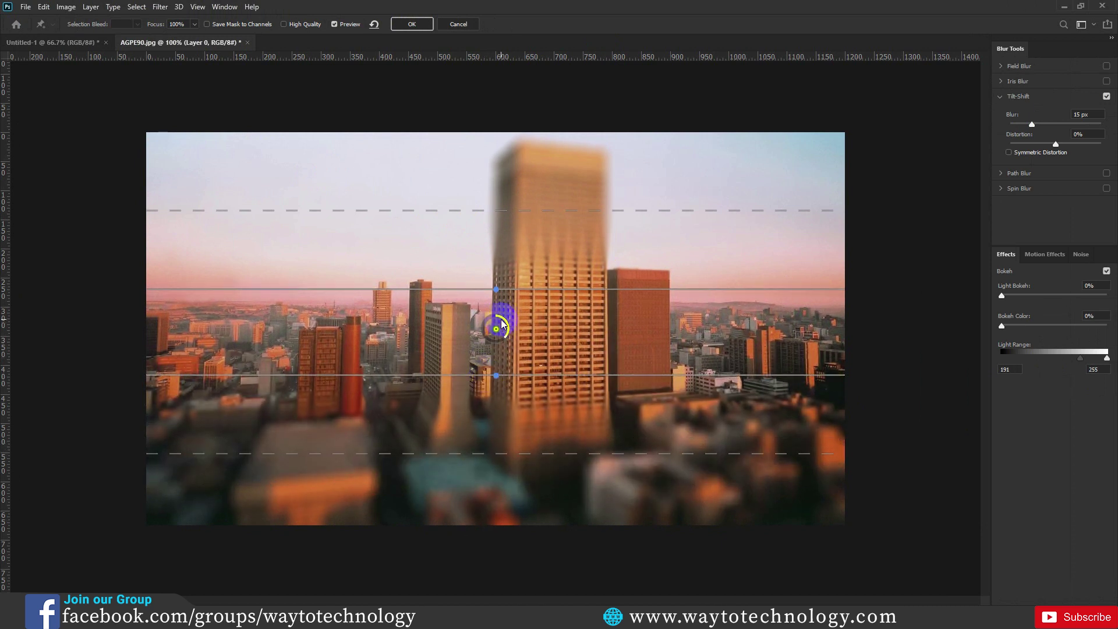
mouse_move(496, 329)
mouse_down()
mouse_move(574, 251)
mouse_move(384, 396)
mouse_move(517, 327)
mouse_up()
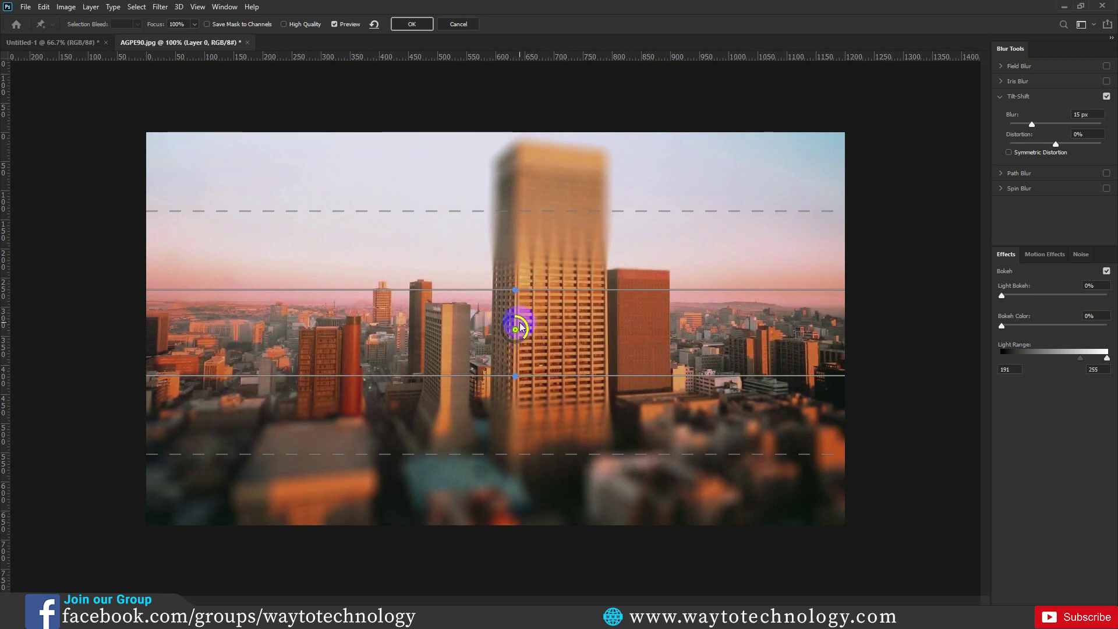
mouse_move(522, 342)
mouse_down()
mouse_move(503, 330)
mouse_move(527, 326)
mouse_up()
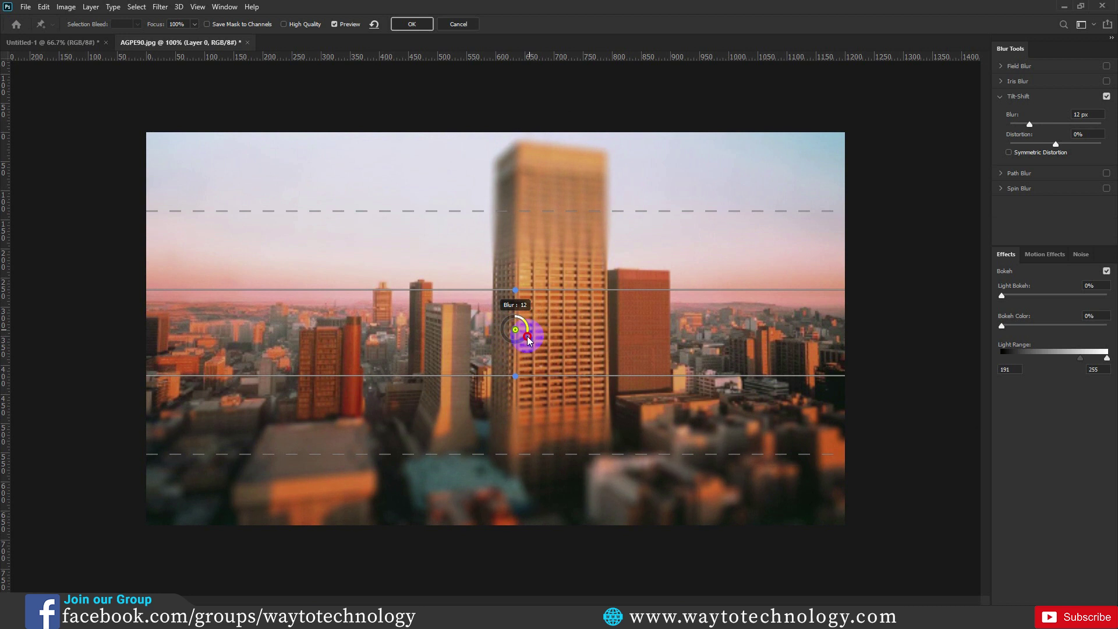
mouse_move(1030, 125)
mouse_down()
mouse_move(1043, 117)
mouse_move(1023, 124)
mouse_up()
drag(532, 294, 520, 293)
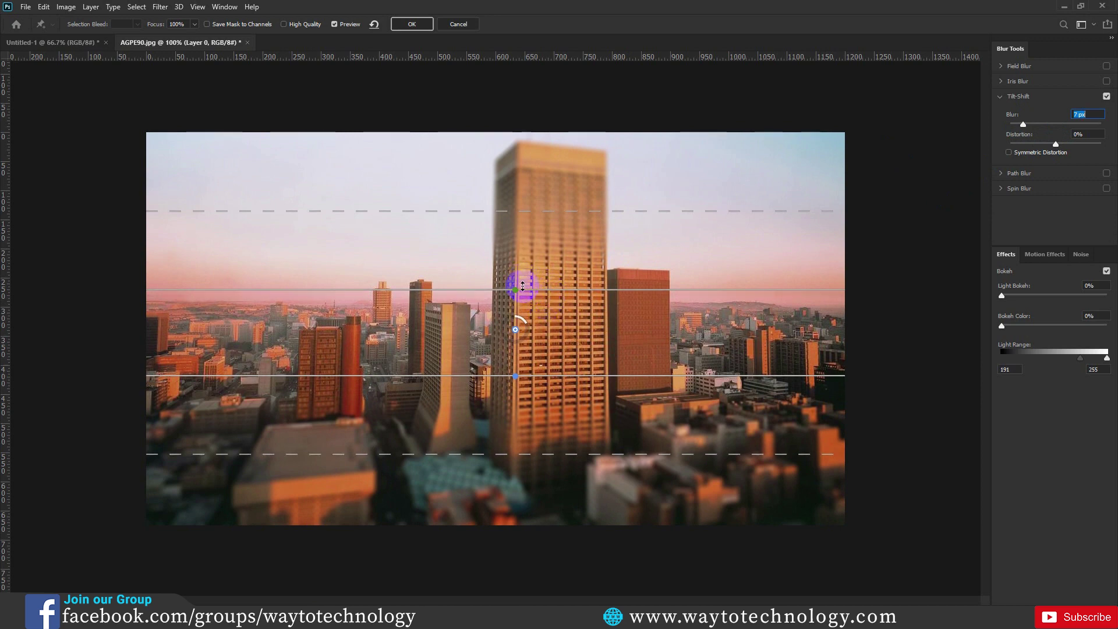
drag(515, 288, 527, 336)
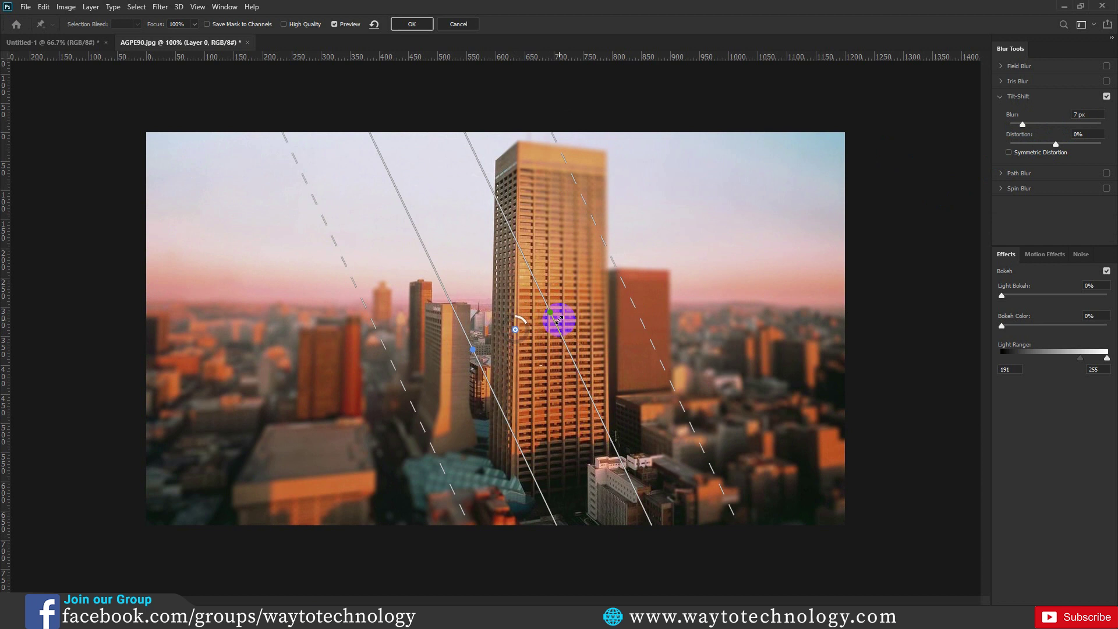
Position the tilt-shift band on the tall tower, widen the right fade, and keep it horizontal.
drag(556, 317, 547, 325)
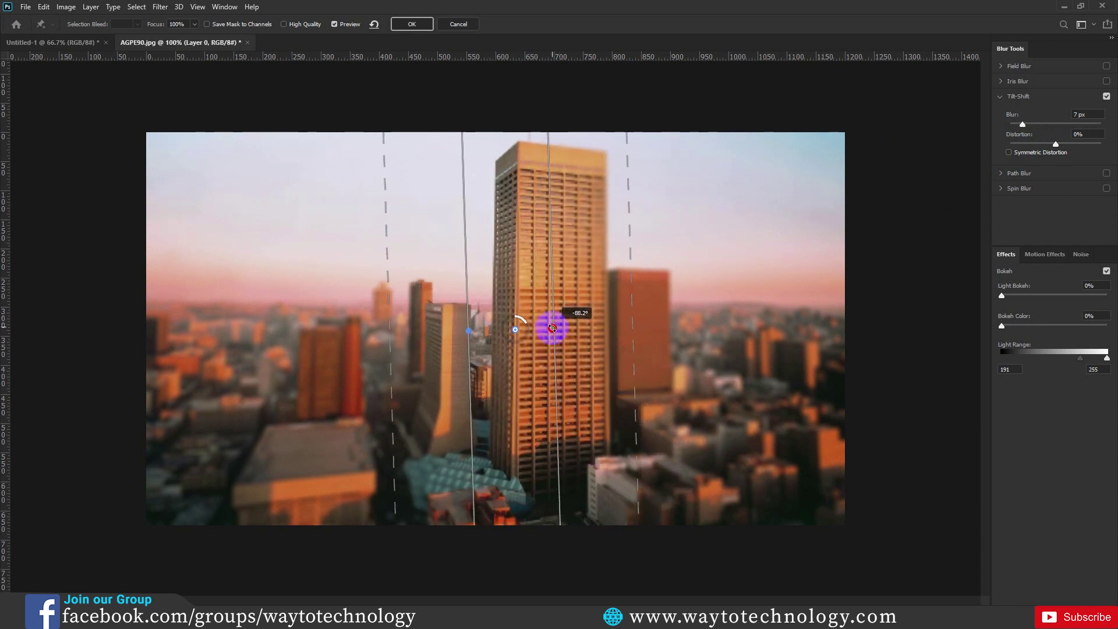
drag(527, 326, 547, 319)
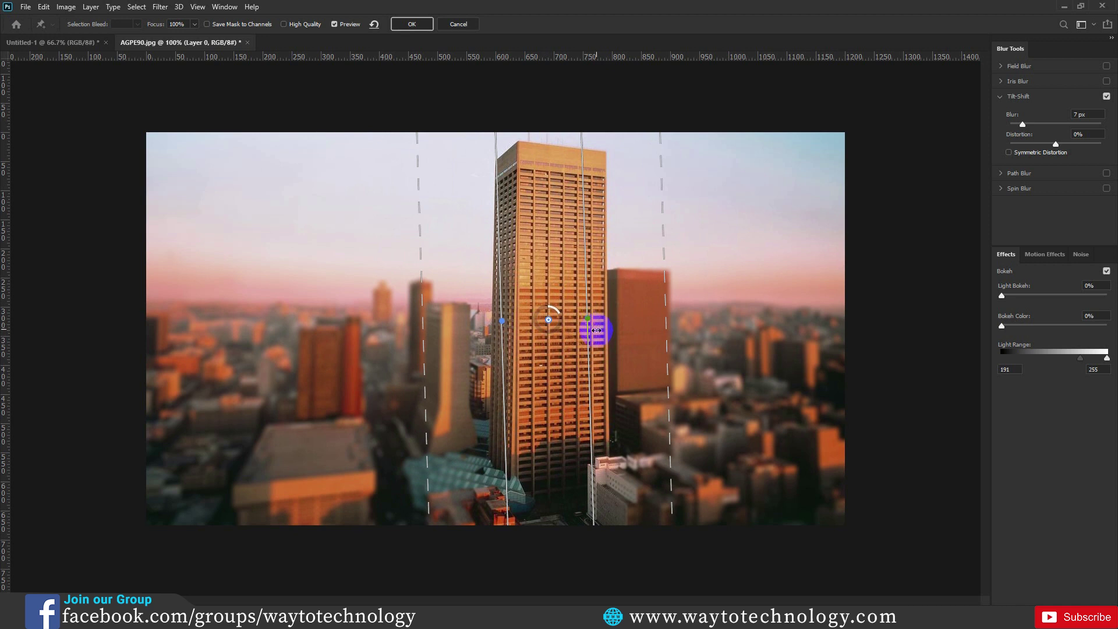
drag(598, 333, 584, 305)
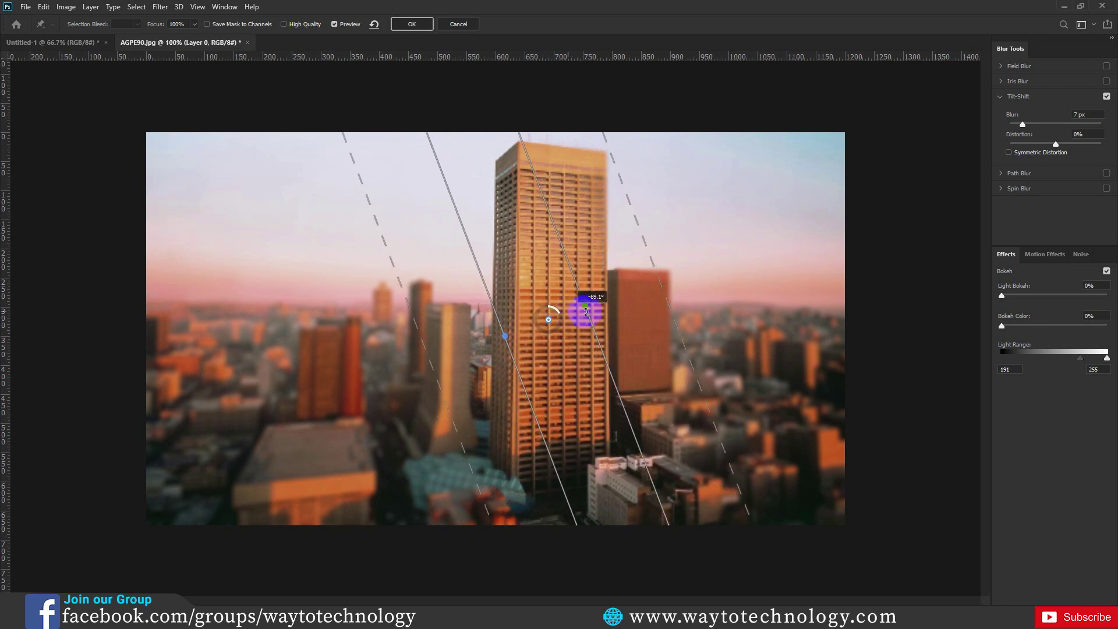
mouse_move(656, 263)
mouse_down()
mouse_move(744, 226)
mouse_move(676, 254)
mouse_up()
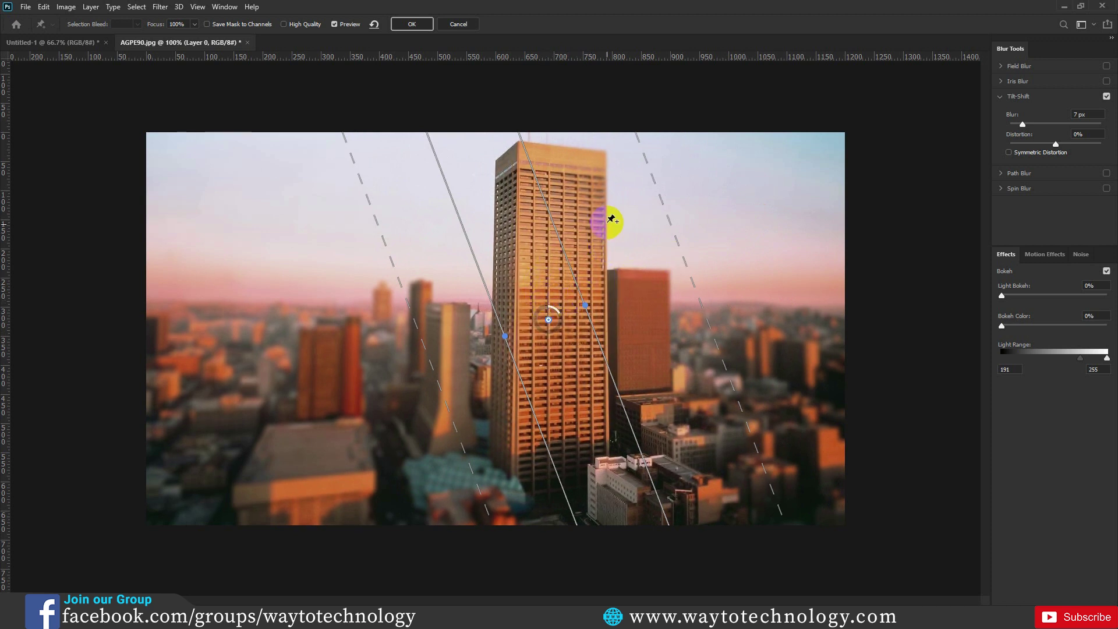
drag(604, 241, 612, 185)
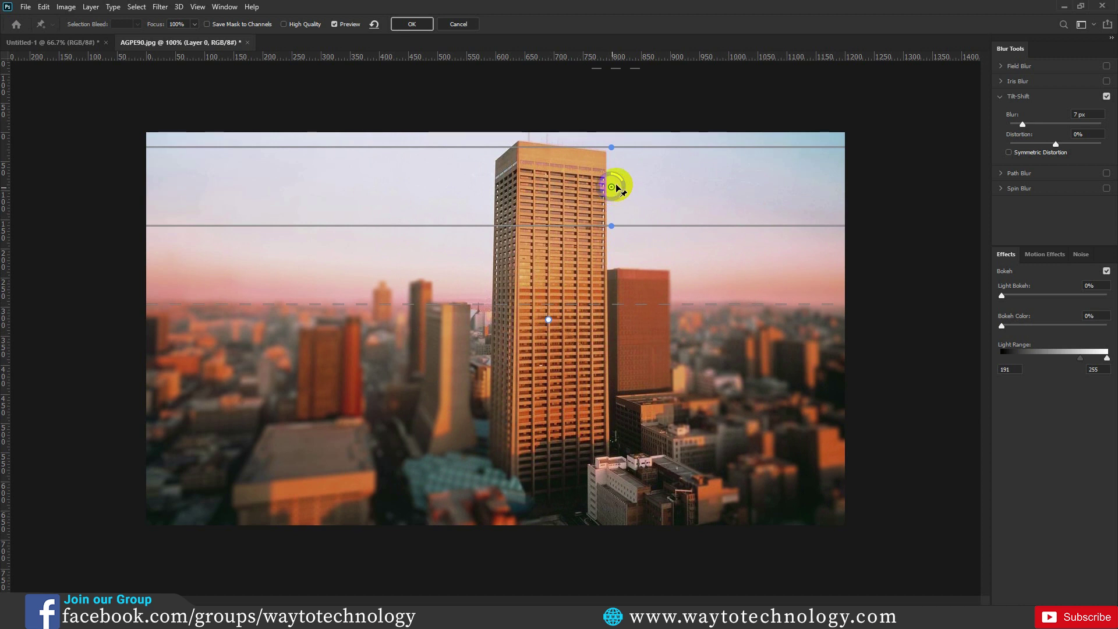
Set the blur to 17 px, add a second 29 px pin over lower-left buildings, and apply.
drag(616, 188, 618, 203)
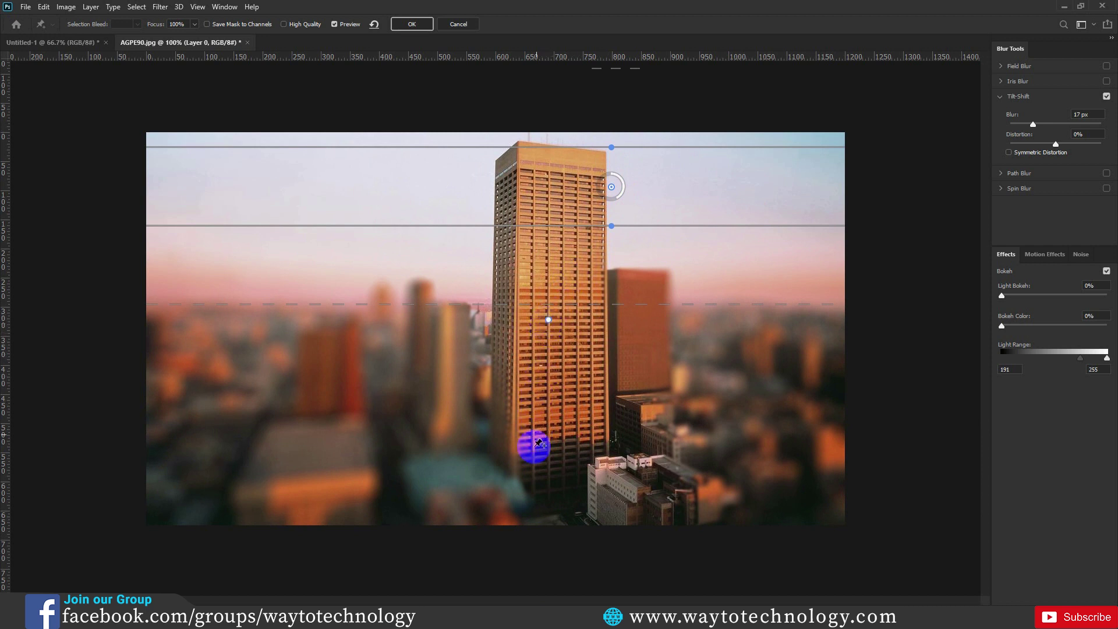
click(300, 398)
drag(307, 403, 294, 413)
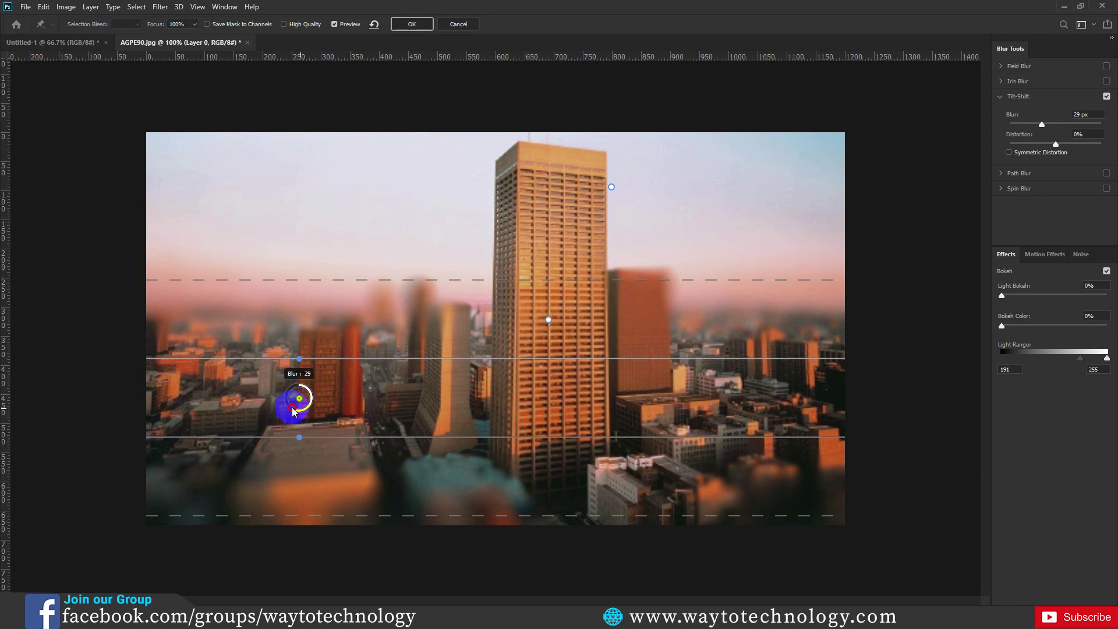
click(415, 34)
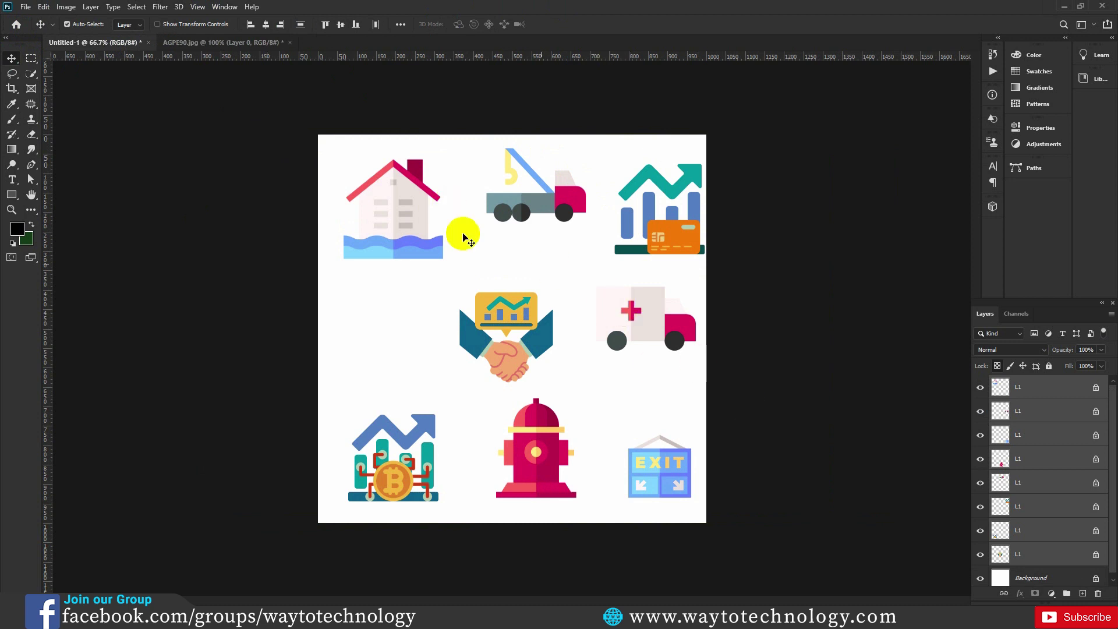
Toggle the top three layers' visibility to identify which icon each one holds.
click(981, 388)
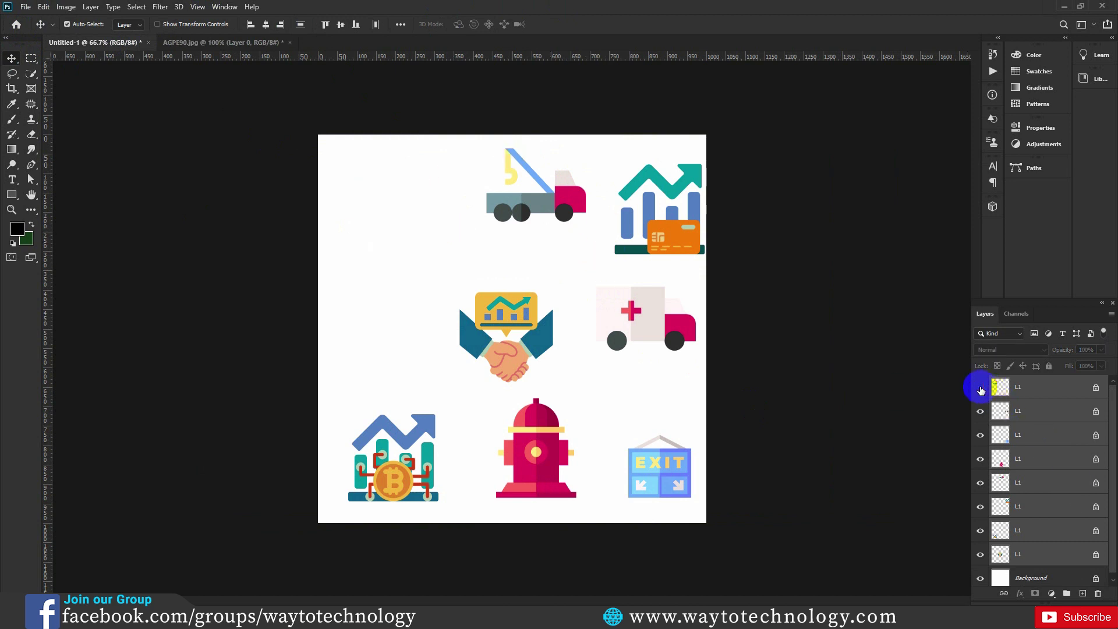
click(980, 389)
click(980, 411)
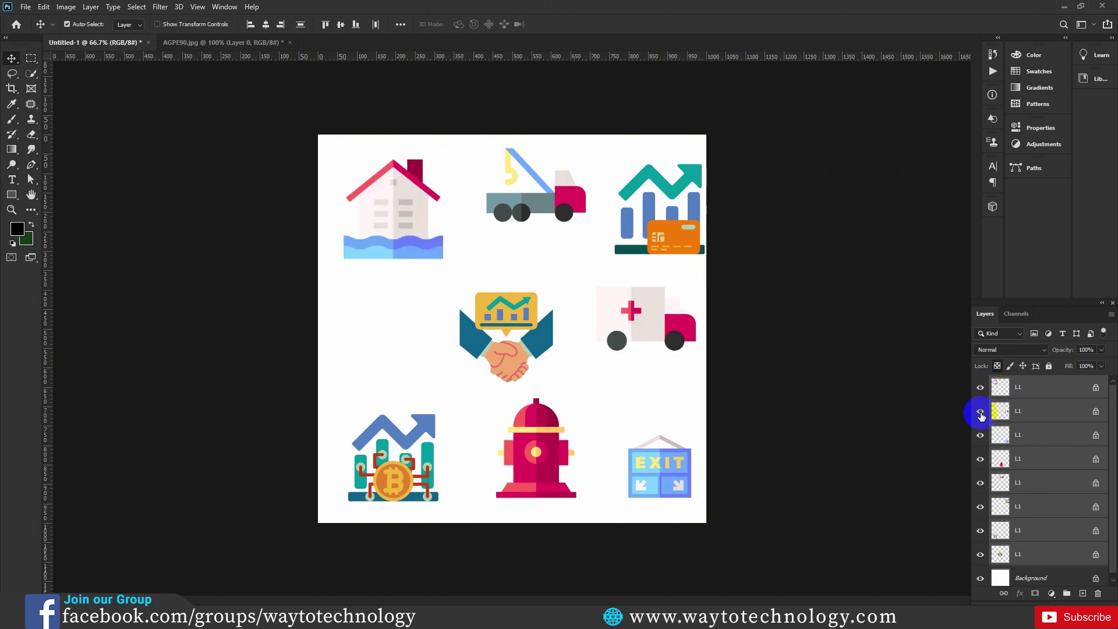
click(981, 435)
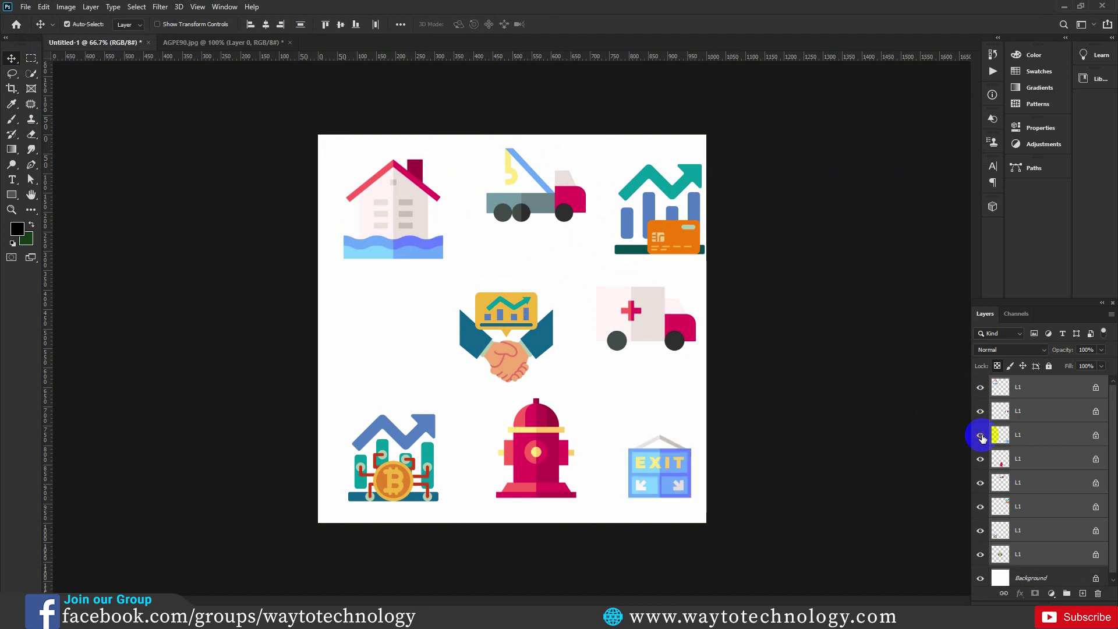
Select all eight L1 icon layers together, from the bottom layer to the top one.
click(1000, 411)
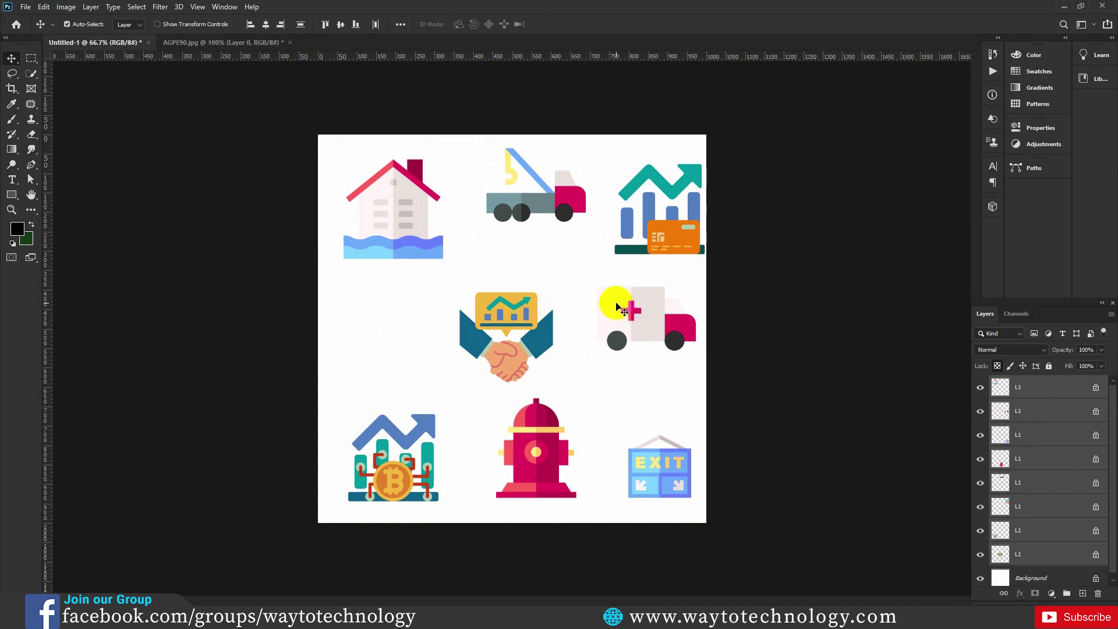
click(1033, 462)
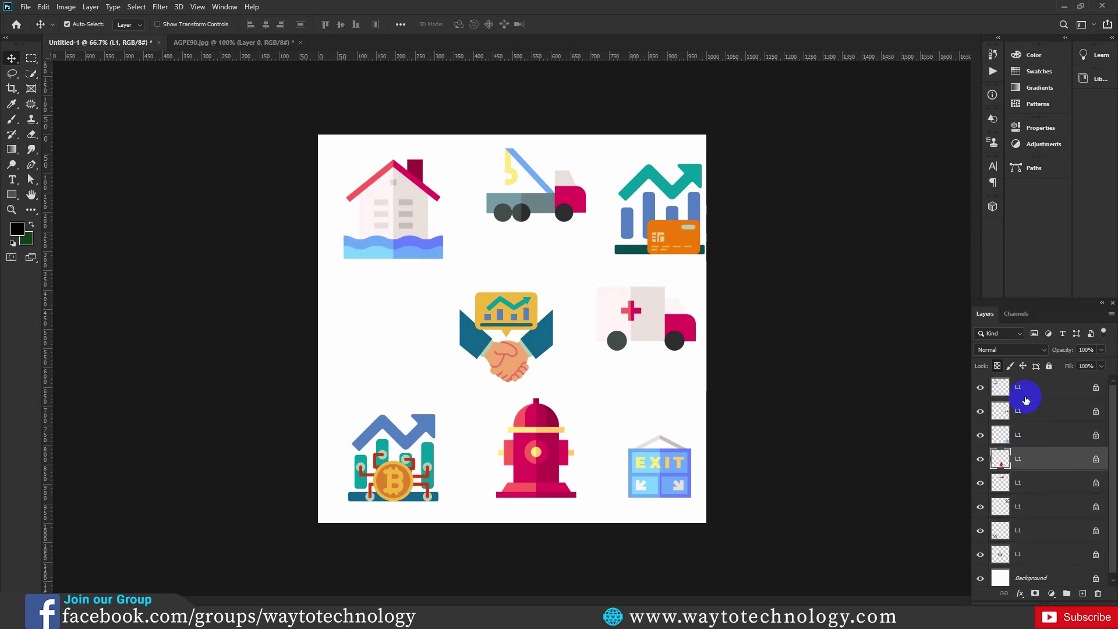
click(1030, 559)
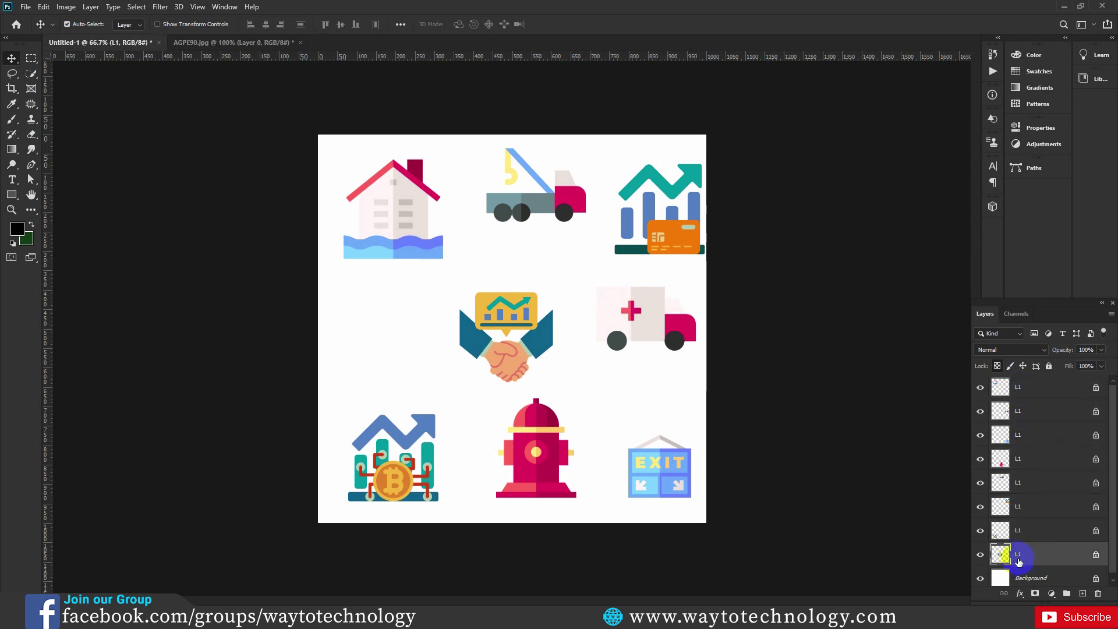
shift+click(1036, 388)
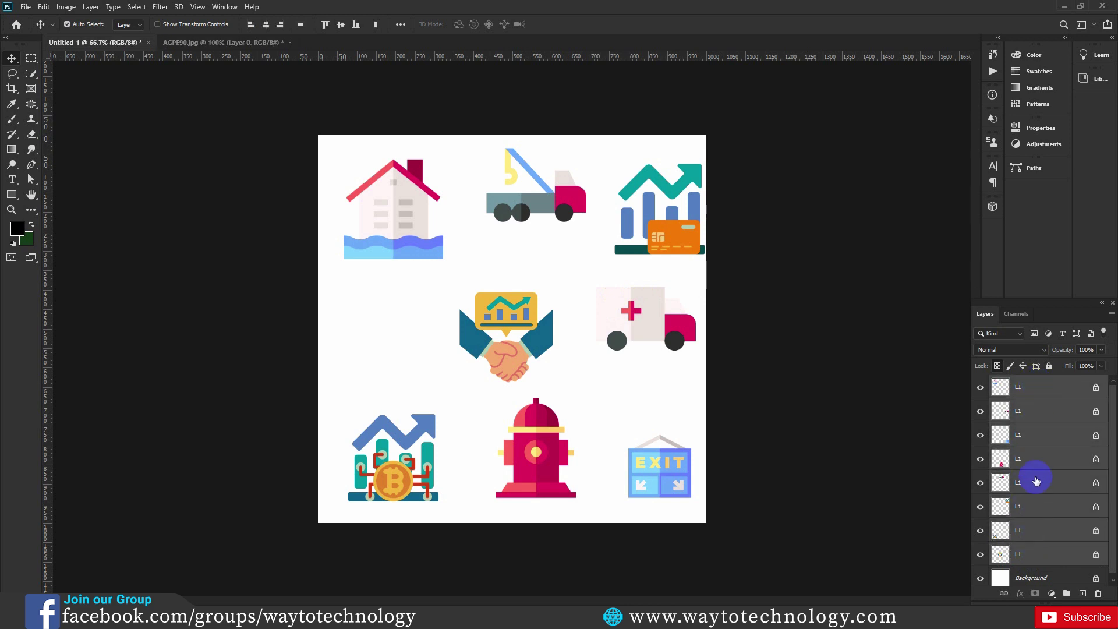
Open Export As for the selected icon layers and set Size to 1x after trying 3x.
right_click(1045, 389)
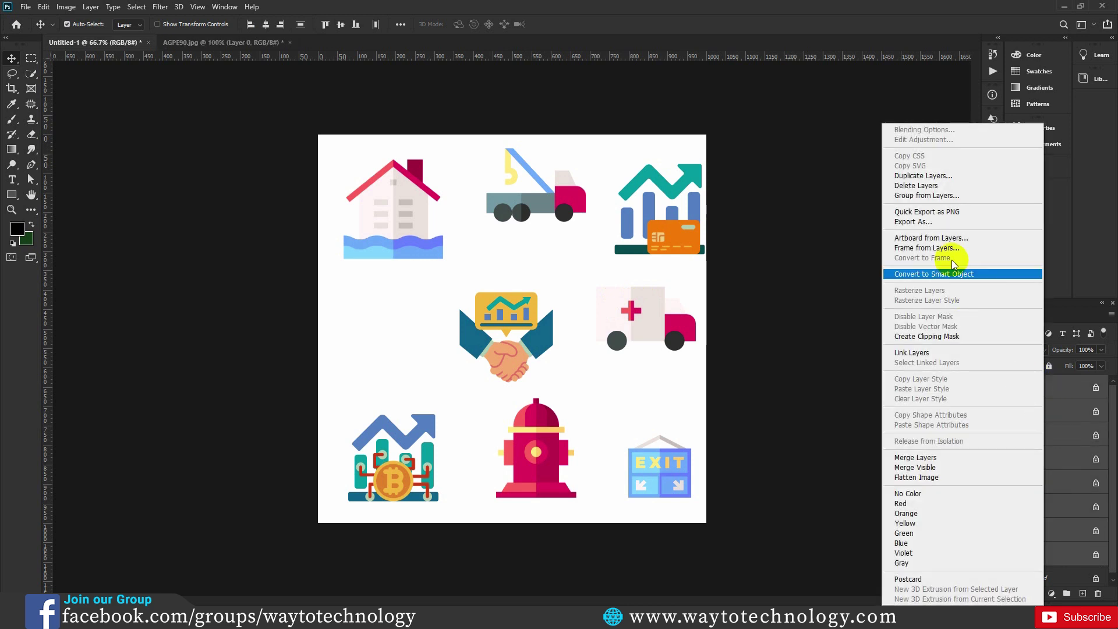
click(923, 222)
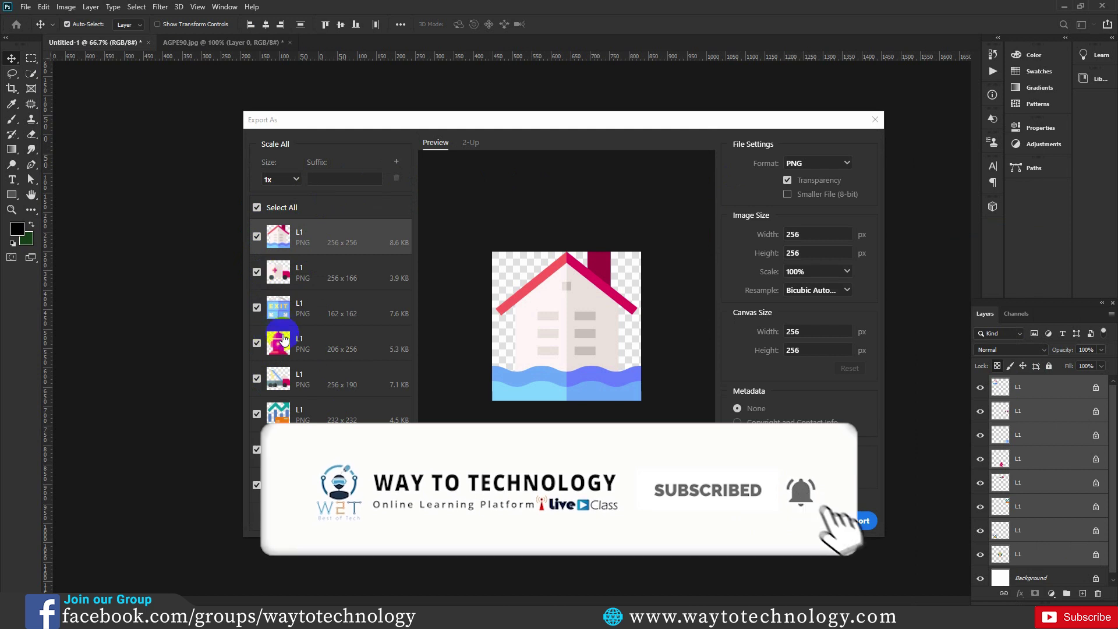
click(297, 180)
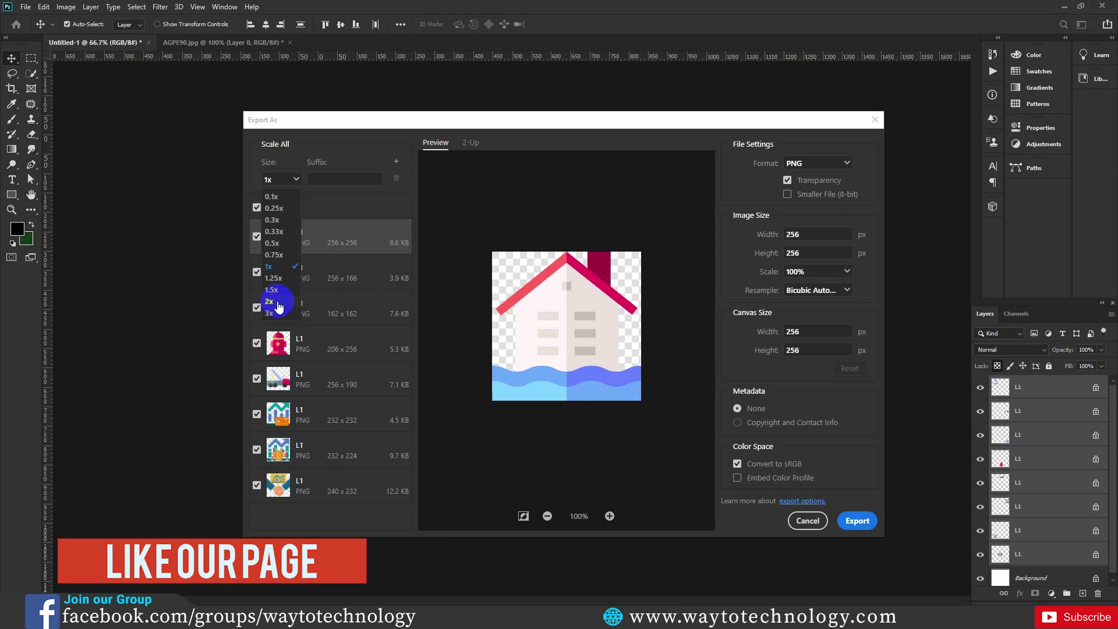
click(274, 313)
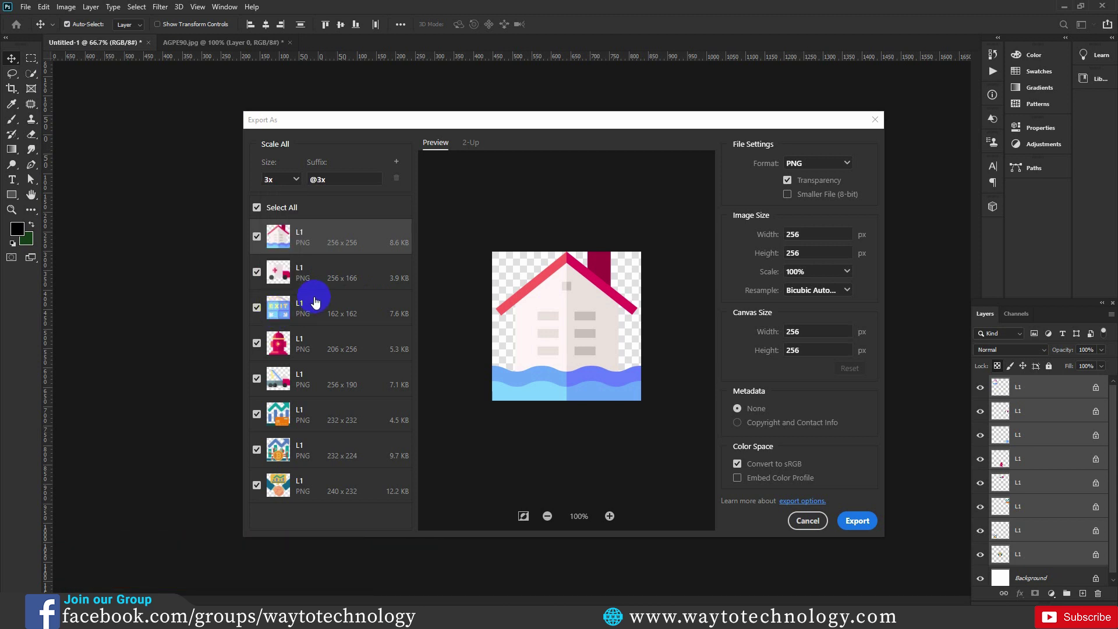
click(291, 179)
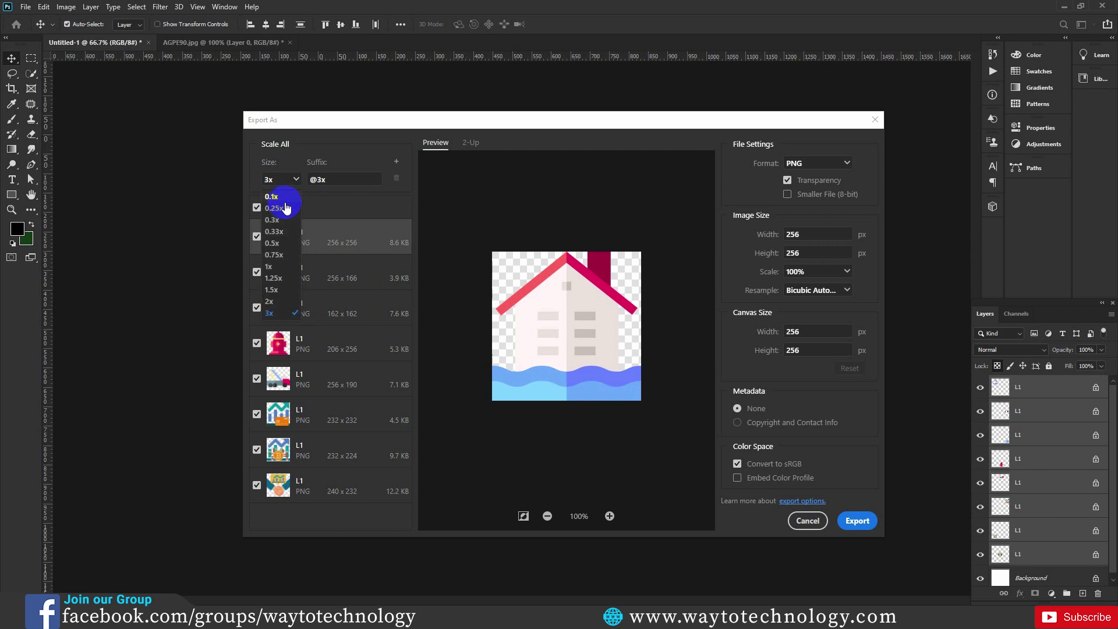
click(270, 266)
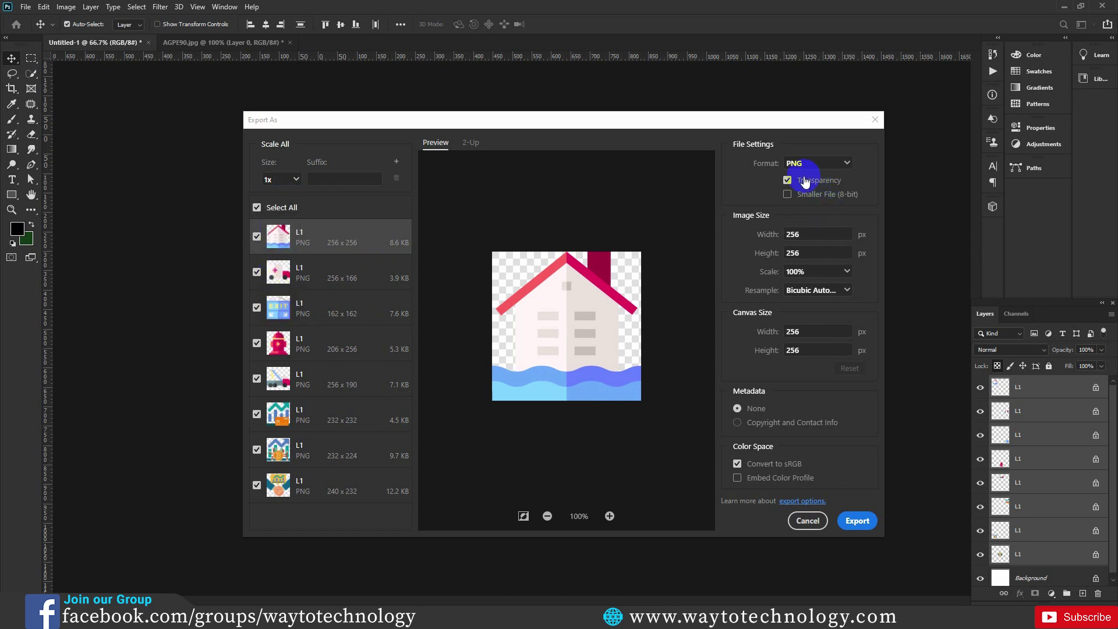
Keep PNG format, try 150%, 200% and 300% scale, return to 100%, and export.
click(847, 165)
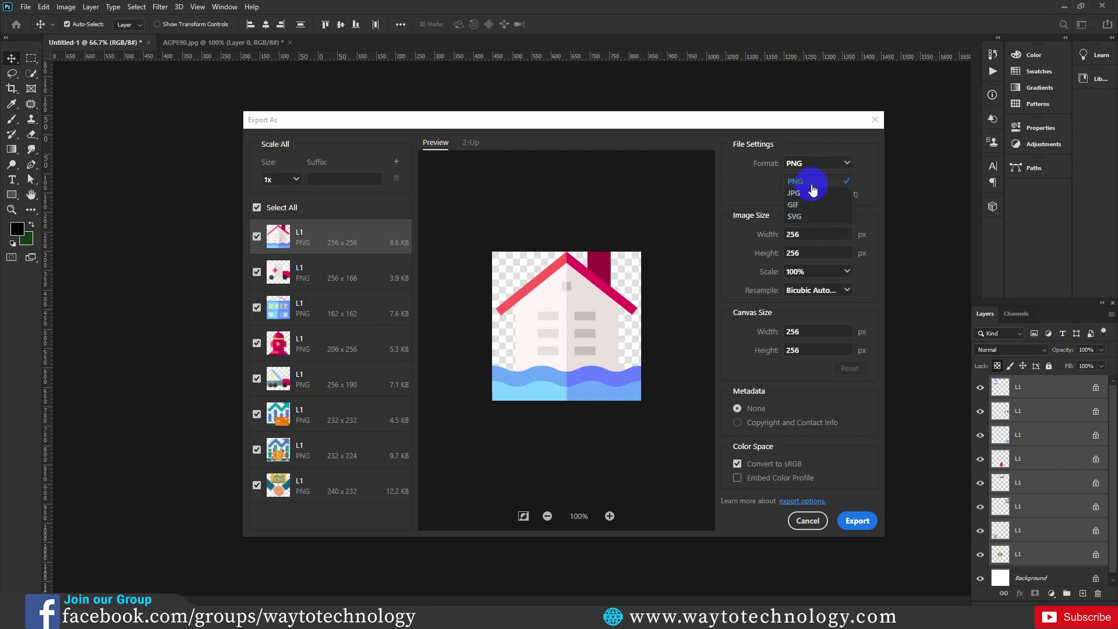
click(813, 186)
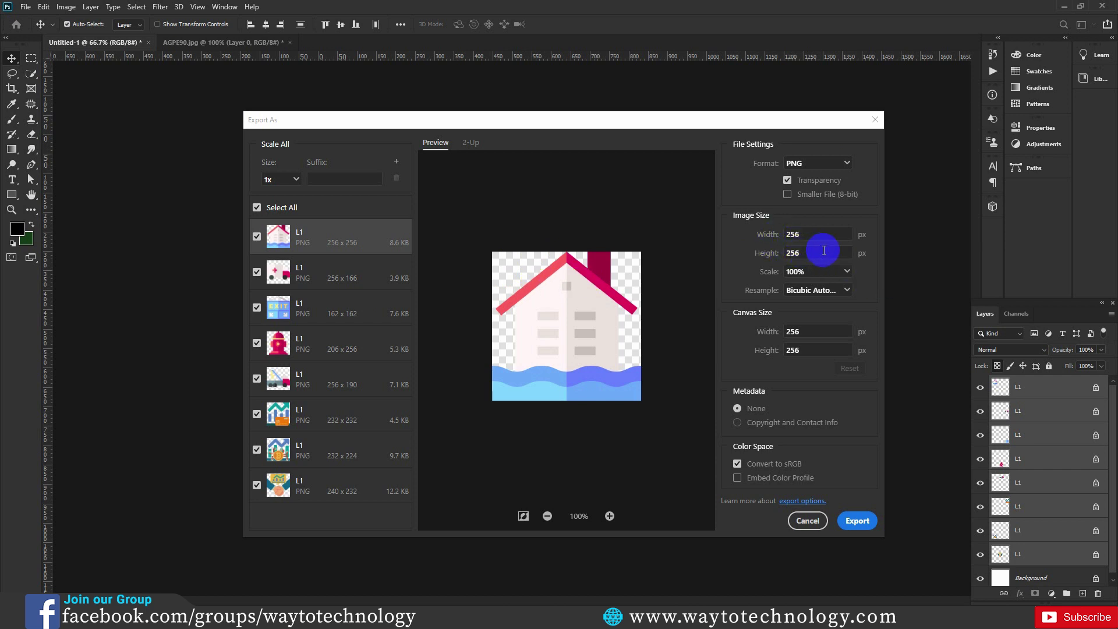
click(848, 272)
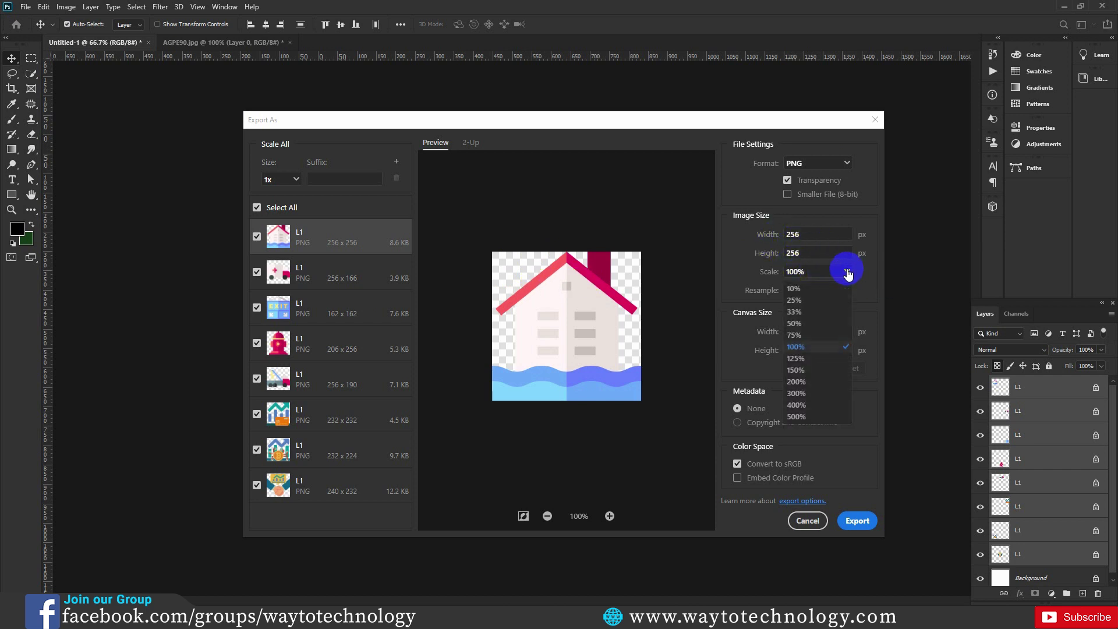
click(813, 371)
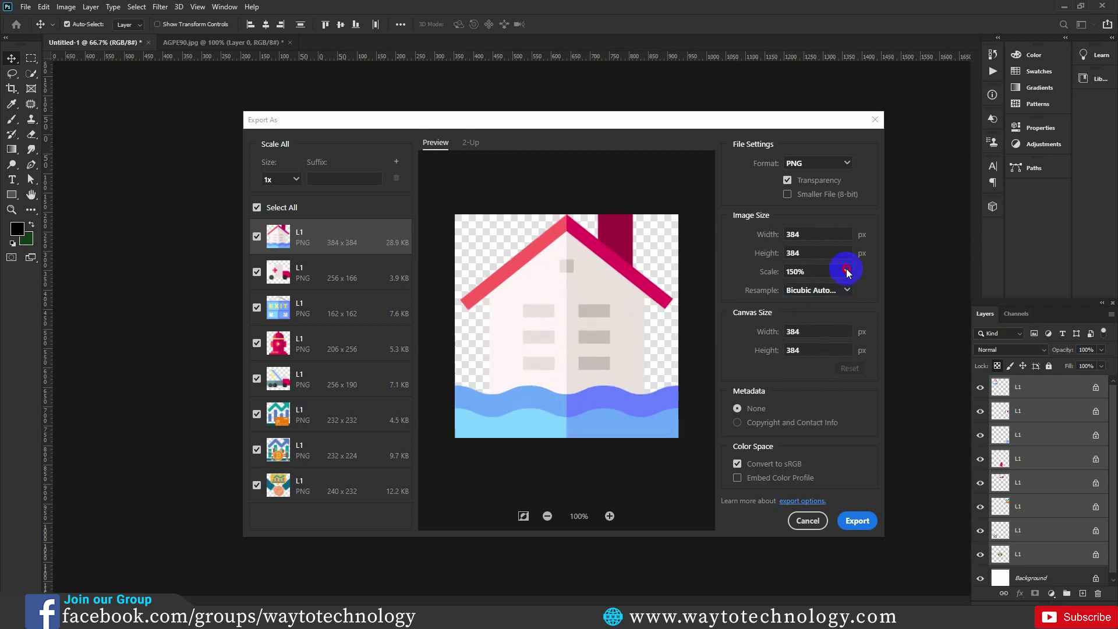
click(847, 271)
click(818, 382)
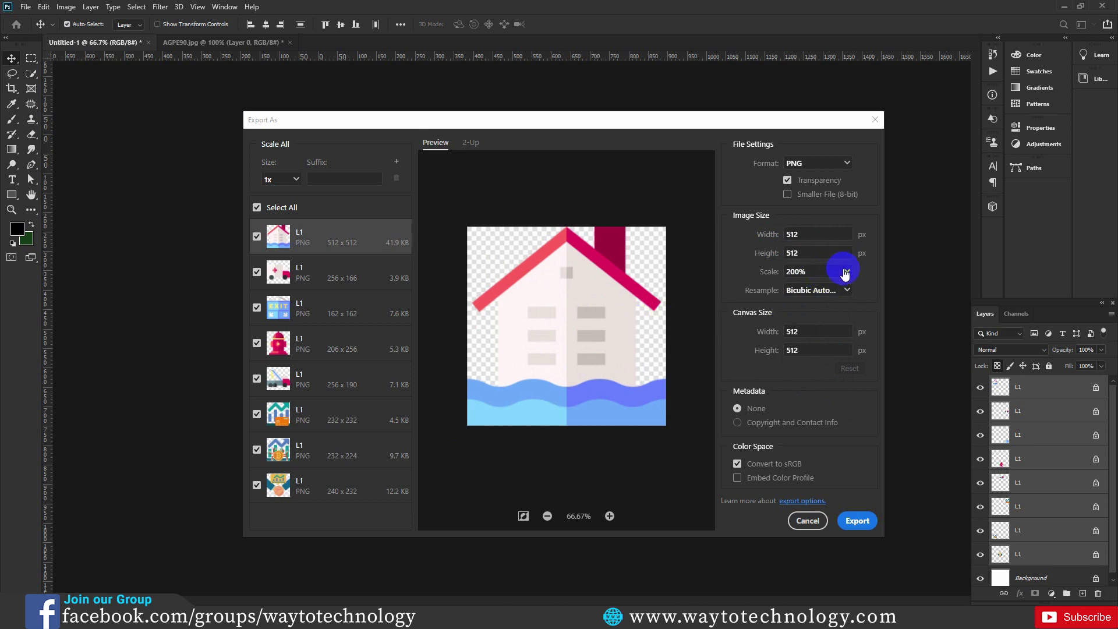
click(845, 272)
click(811, 394)
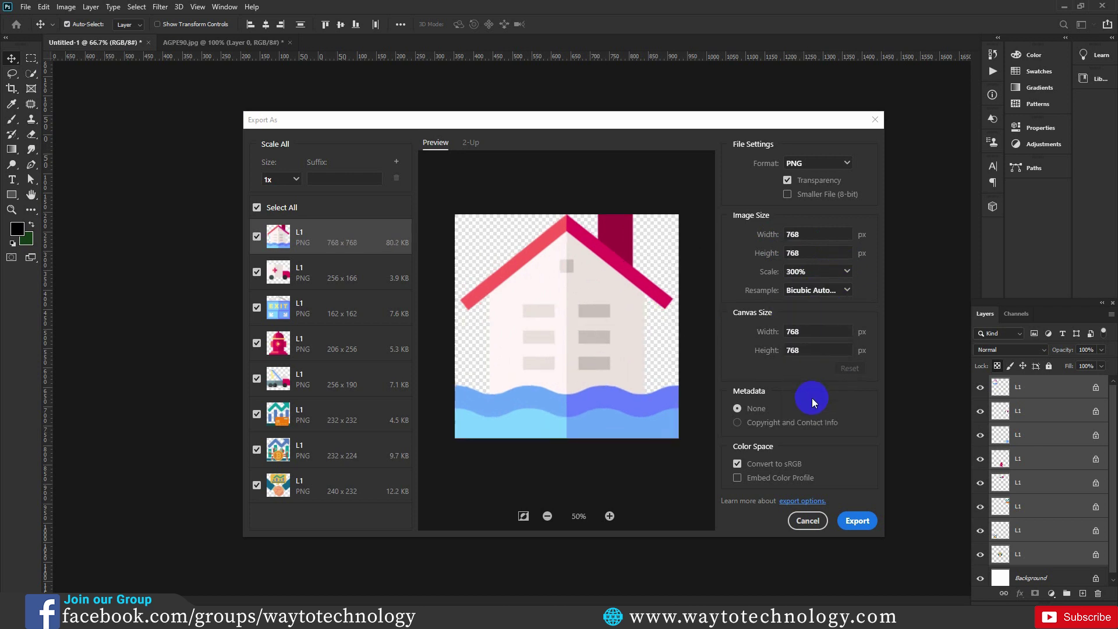
click(847, 272)
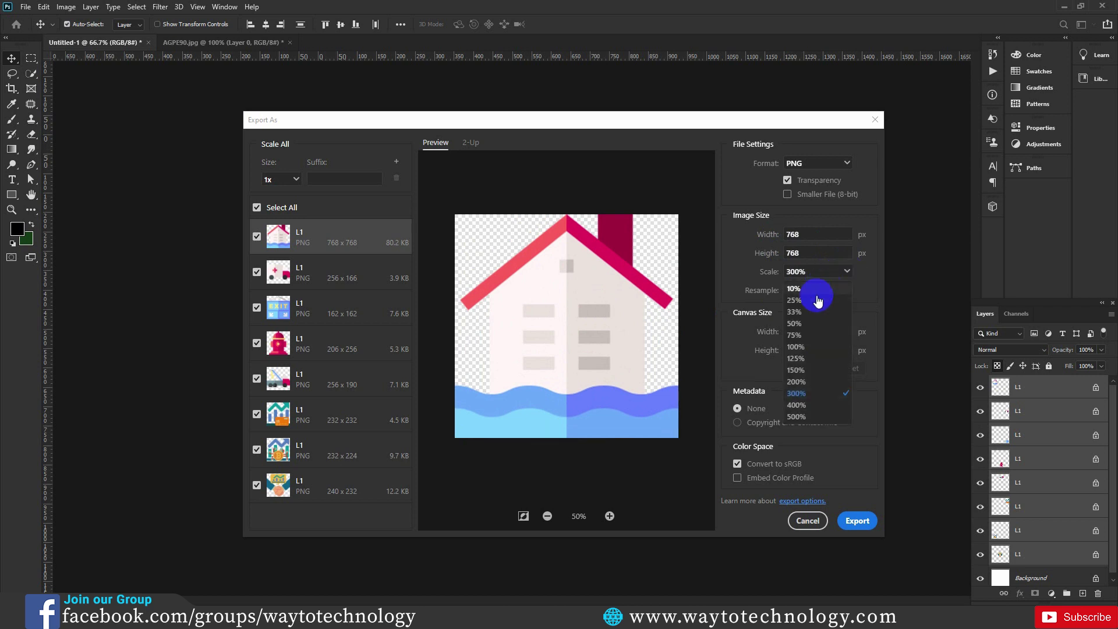
click(798, 347)
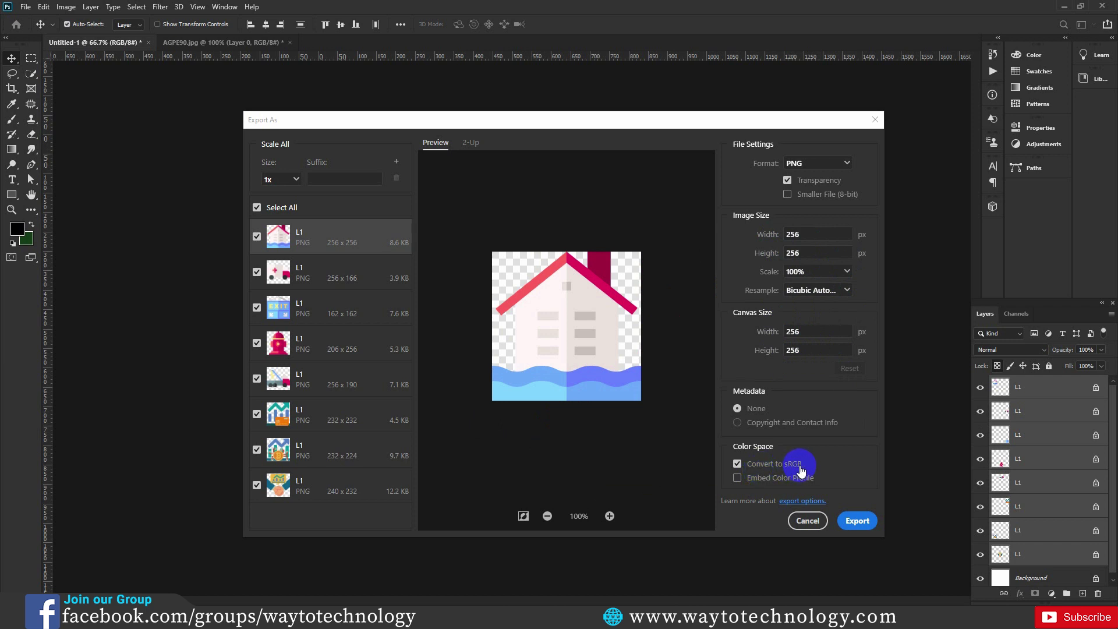
click(857, 524)
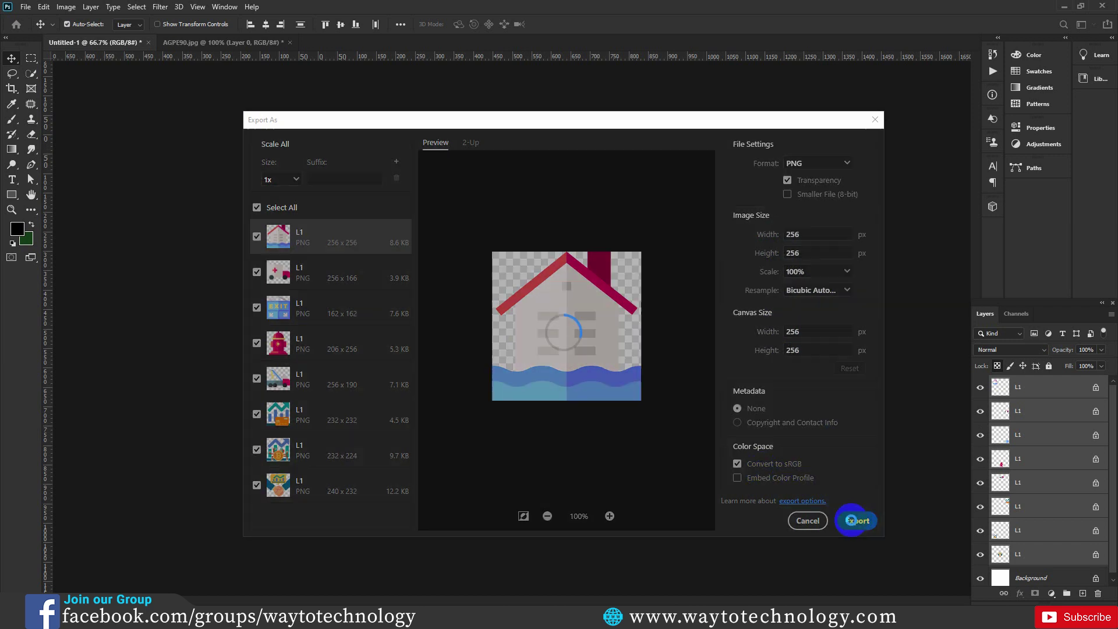
Create a Desktop folder named 'icons', export into it, and minimize Photoshop.
click(52, 102)
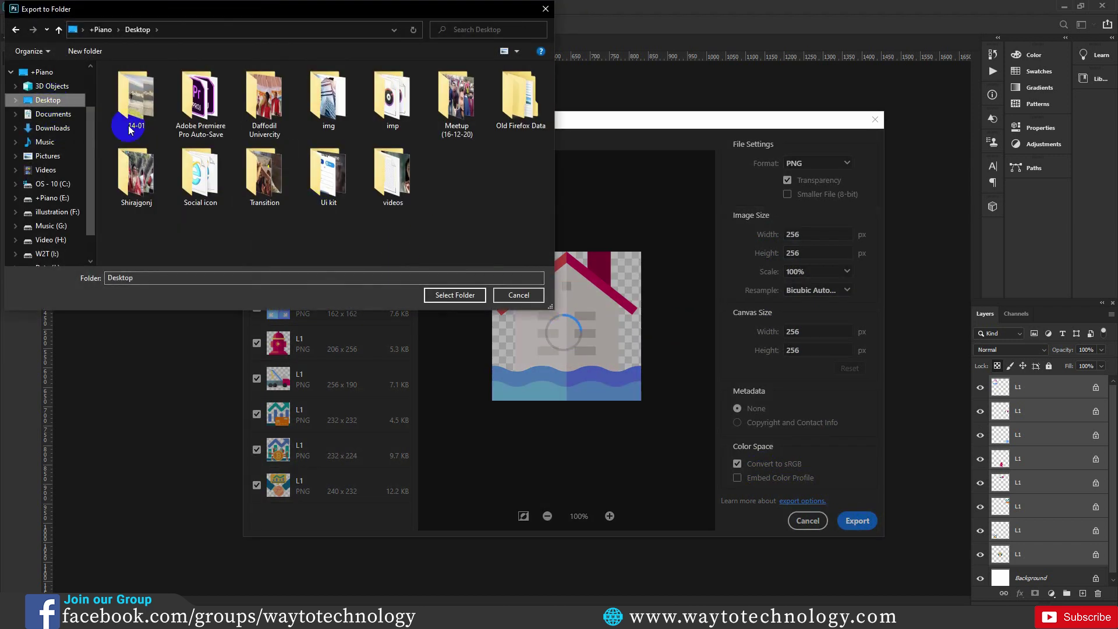
click(84, 51)
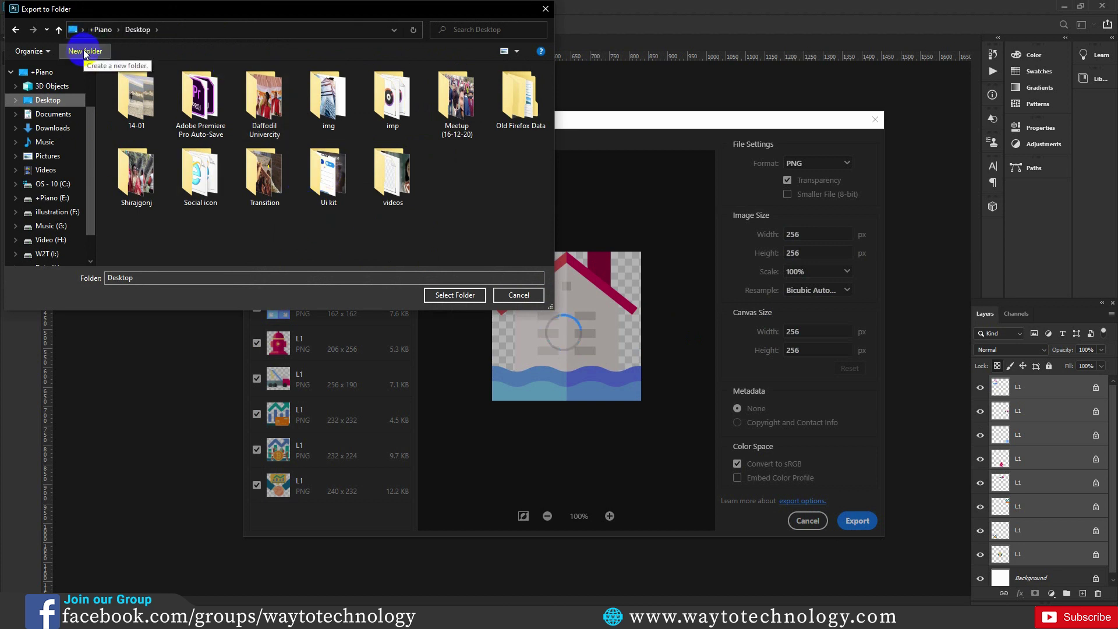
text(icons)
click(468, 153)
click(437, 296)
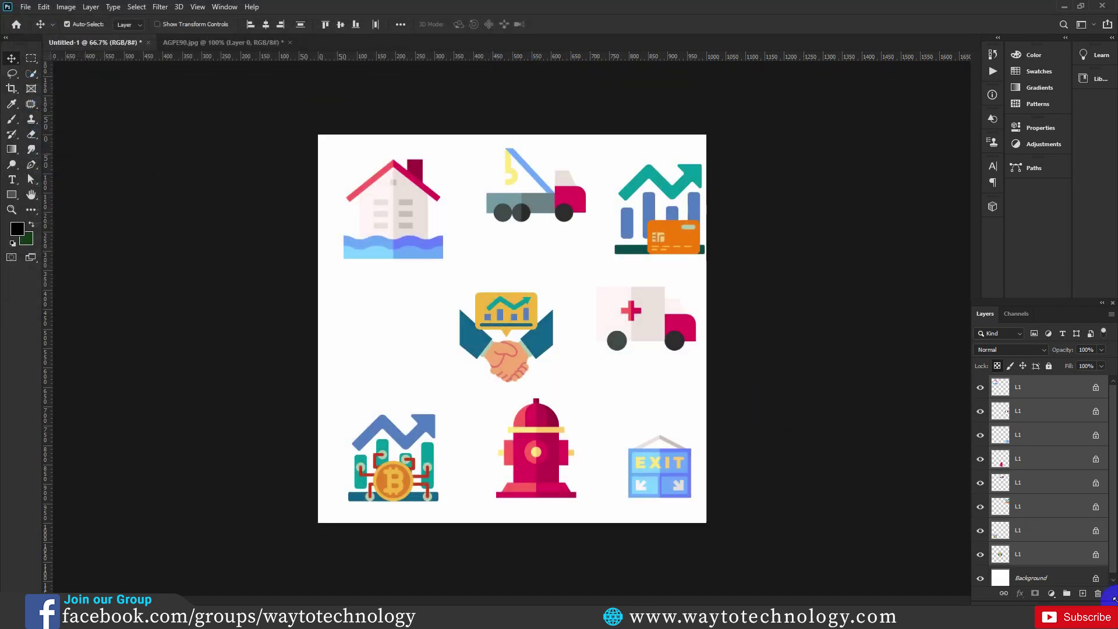
click(1115, 582)
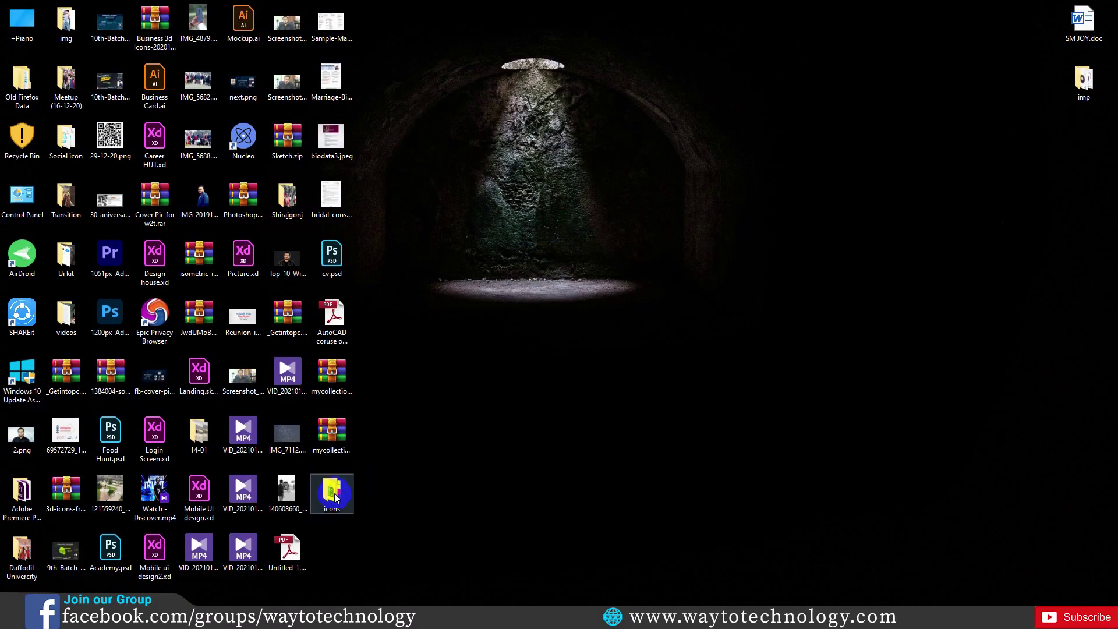
Open the desktop icons folder and preview L1.png and L1-7.png in the photo viewer.
drag(335, 496, 781, 142)
double_click(597, 173)
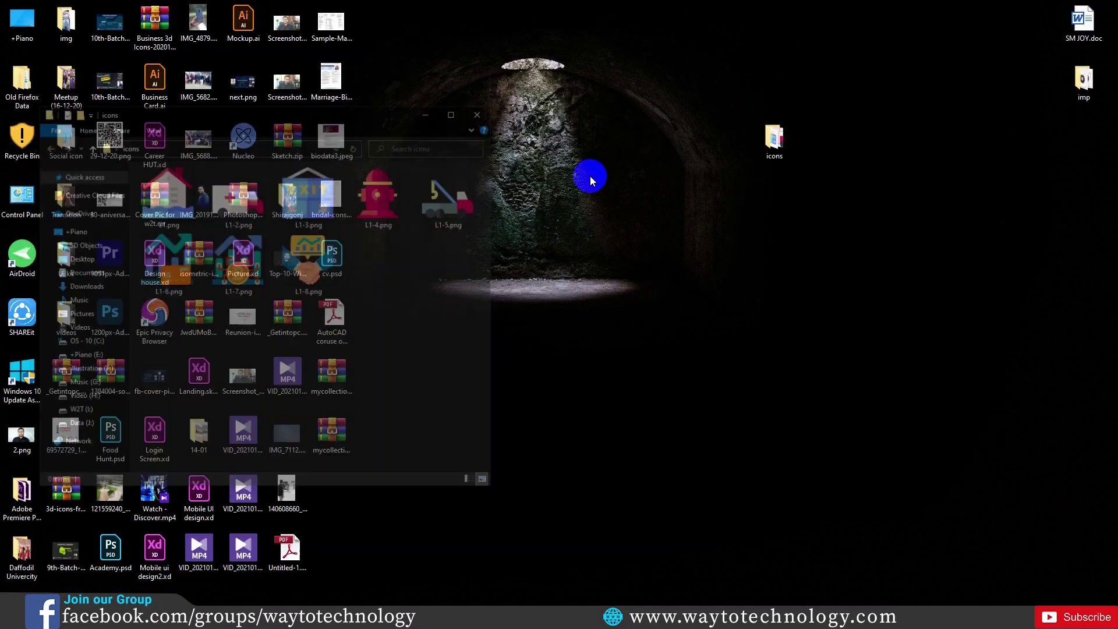
double_click(178, 208)
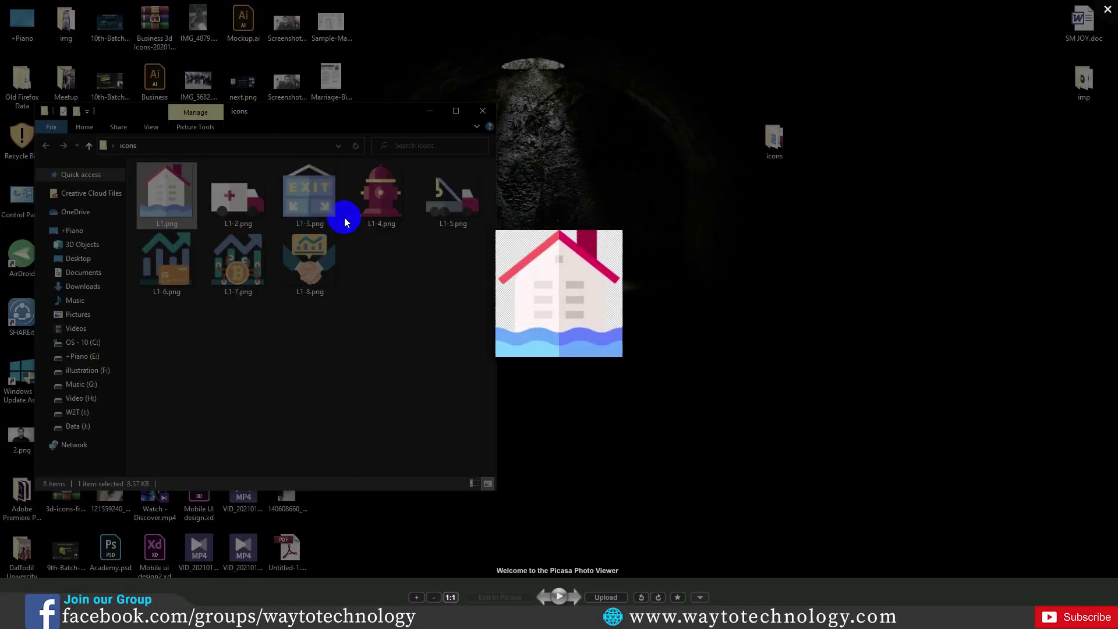
click(249, 249)
double_click(243, 261)
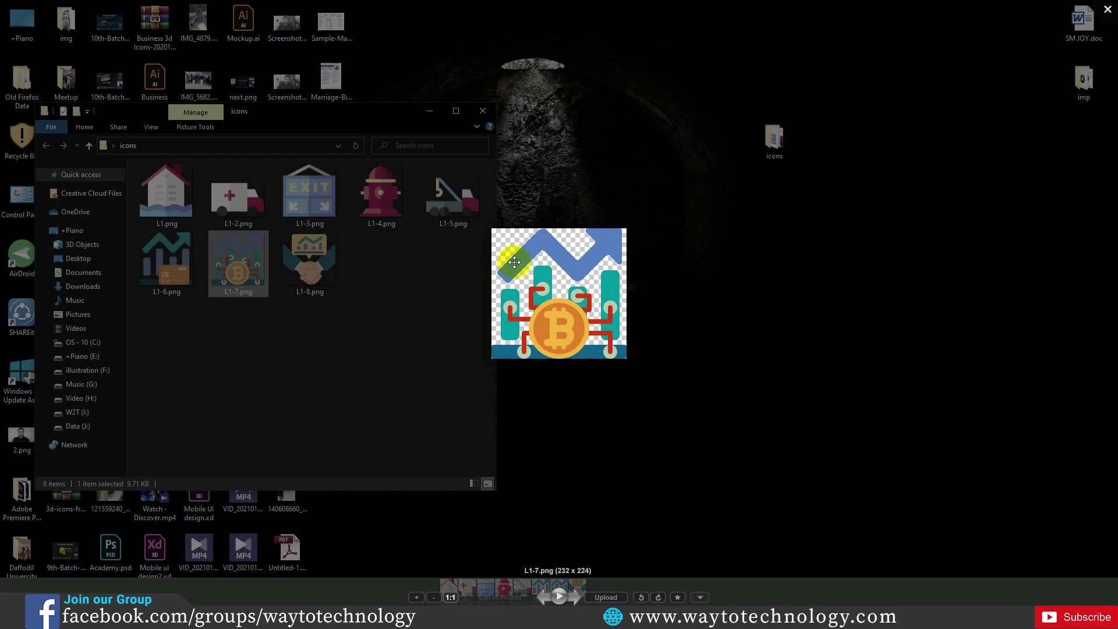
click(391, 253)
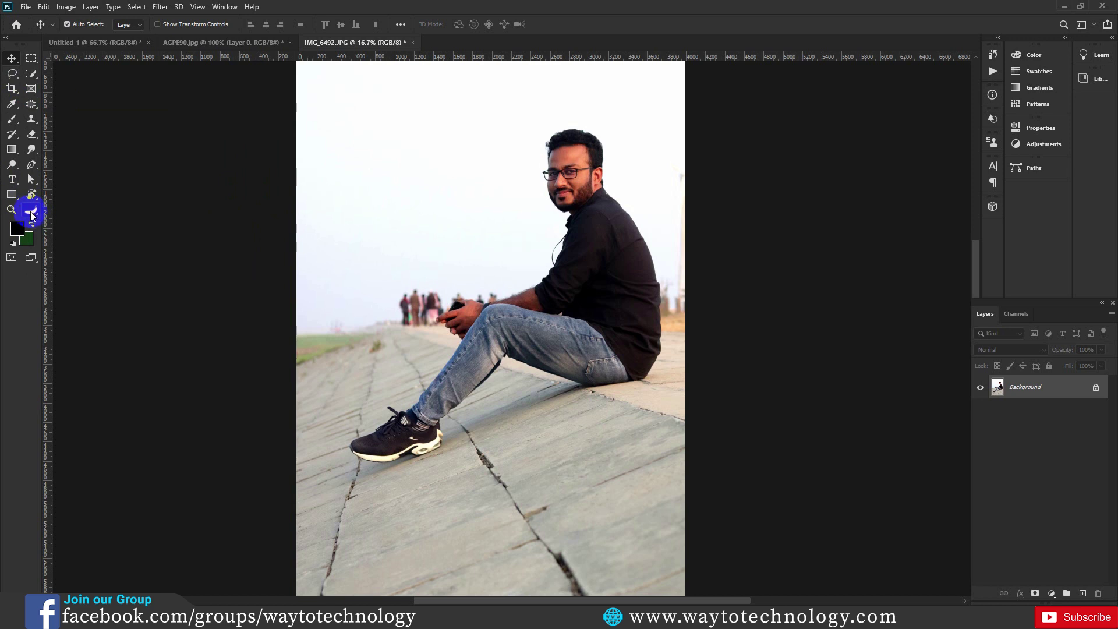
Open Customize Toolbar from the toolbar's ... button a few times, closing it without changes.
drag(32, 215, 63, 215)
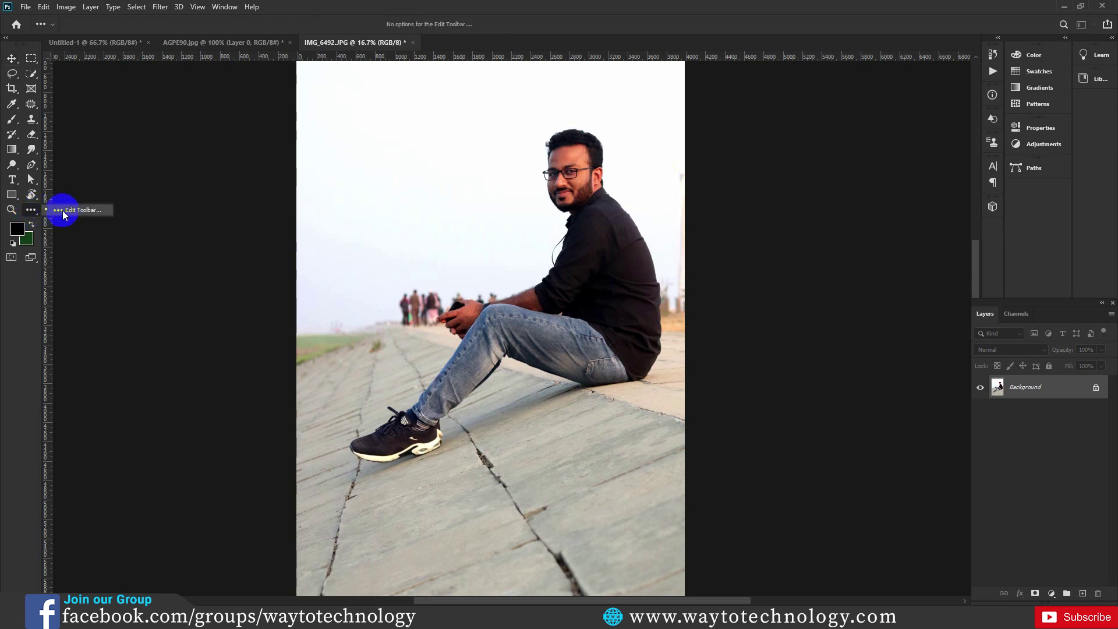
click(74, 211)
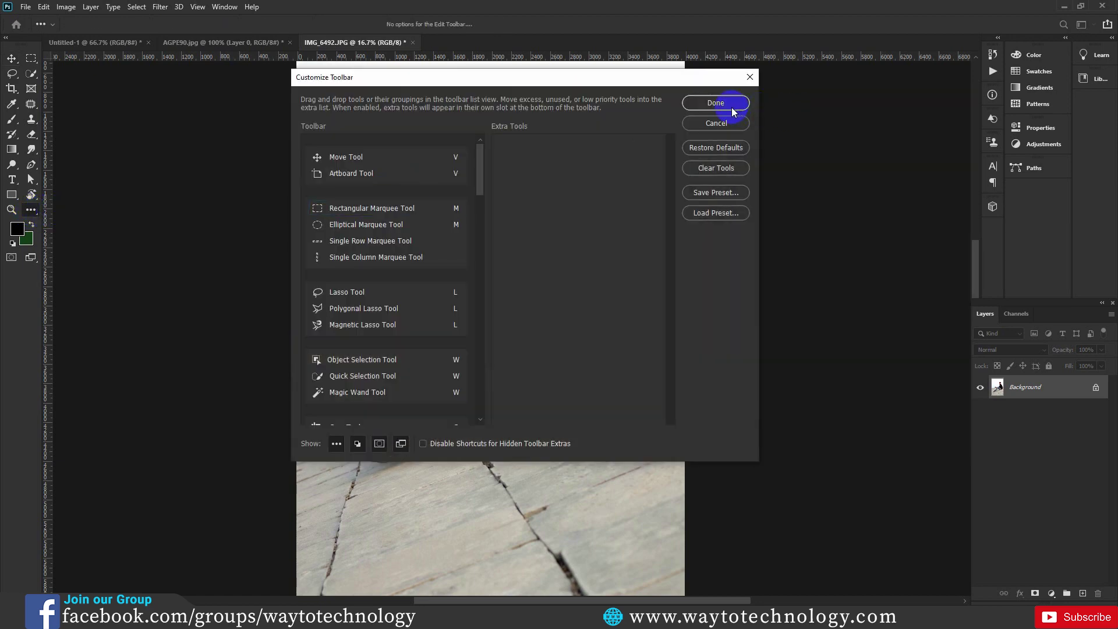
click(729, 107)
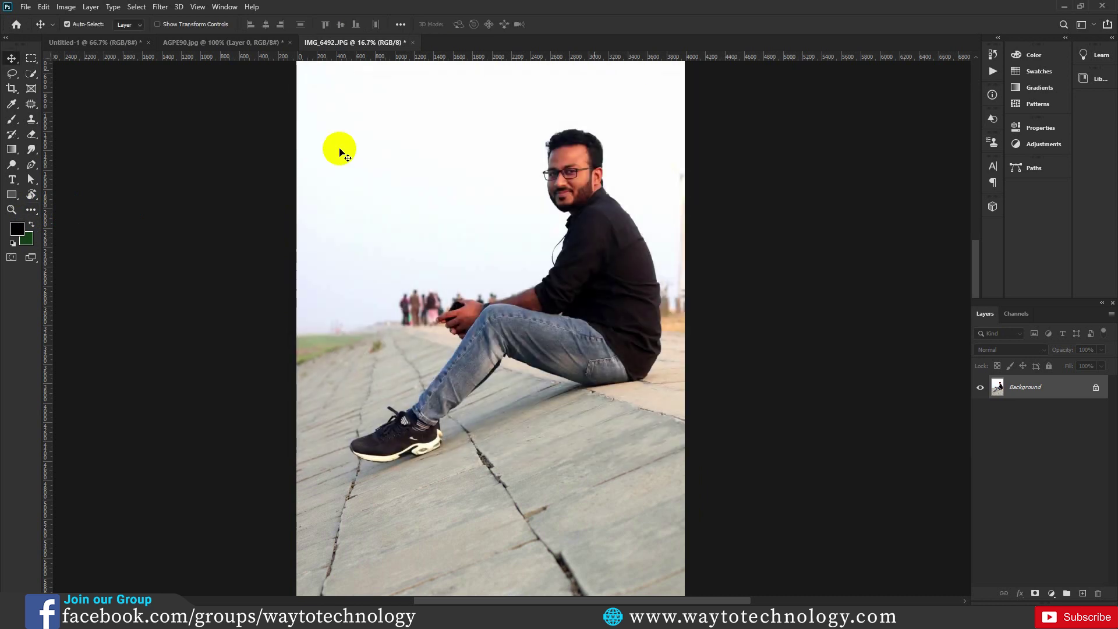
click(32, 214)
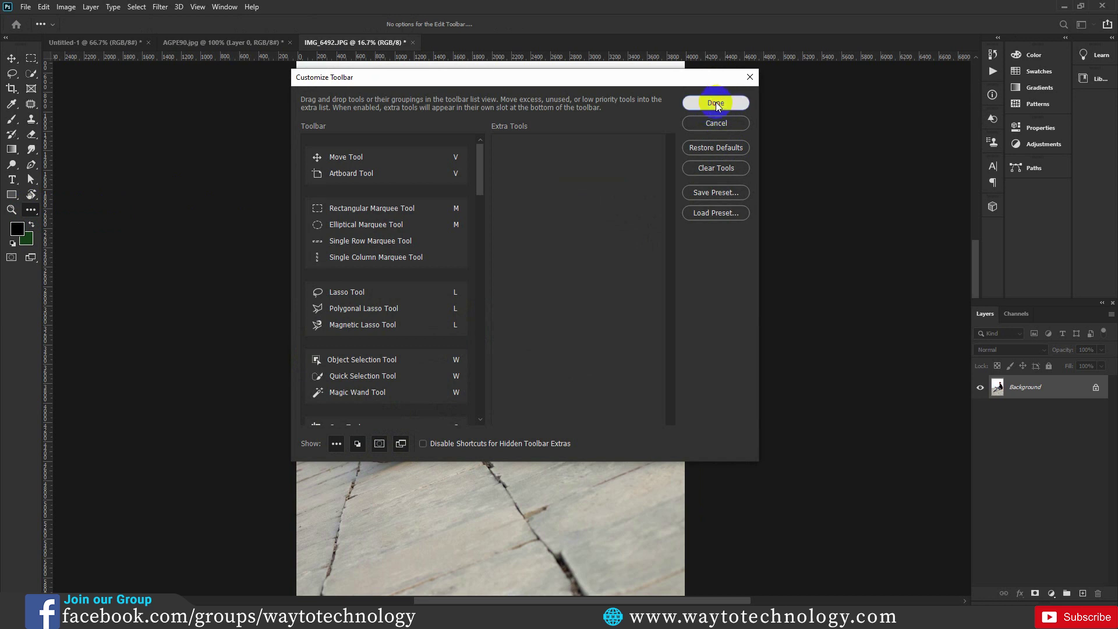
click(715, 103)
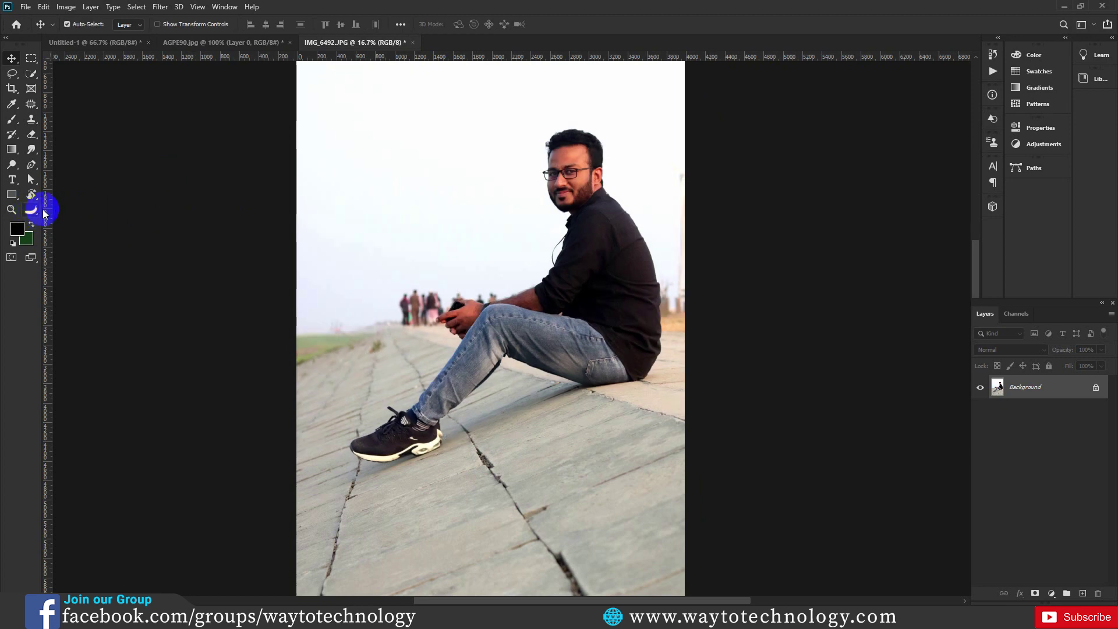
click(31, 210)
click(74, 210)
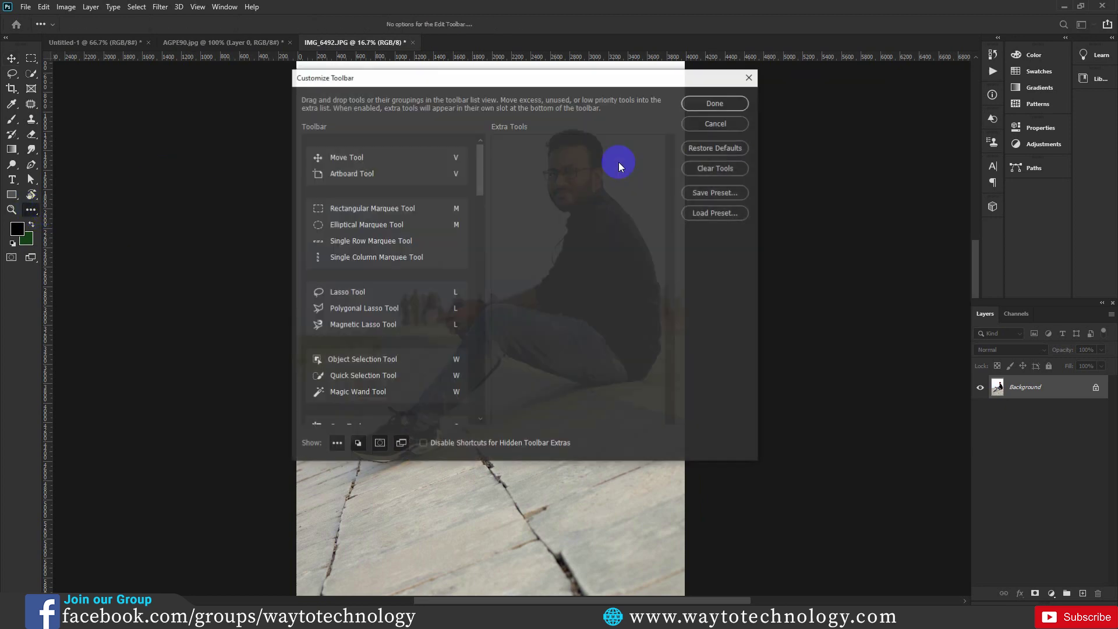
click(719, 102)
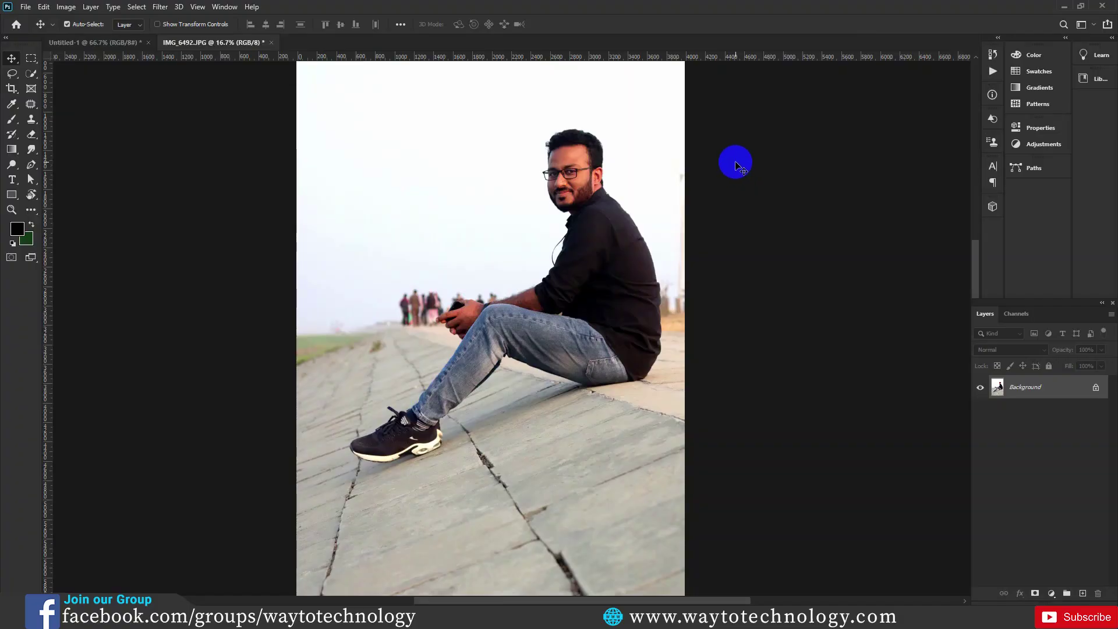
Select a circle around the man's head and drag it into Untitled-1 as Layer 1.
click(68, 68)
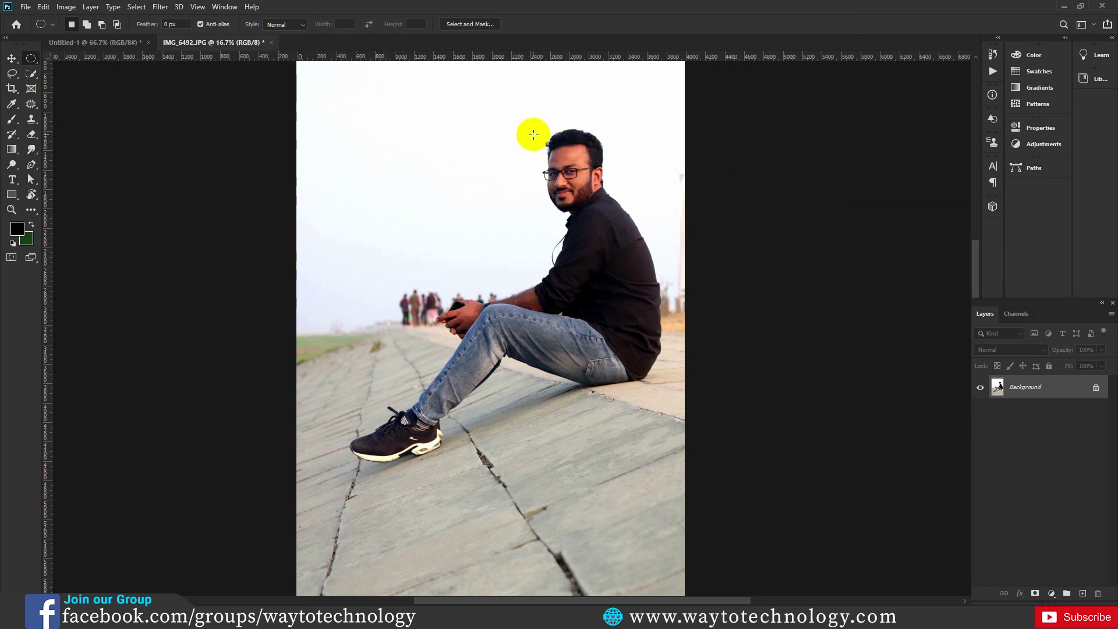
mouse_move(499, 117)
mouse_down()
mouse_move(655, 228)
mouse_move(760, 267)
mouse_up()
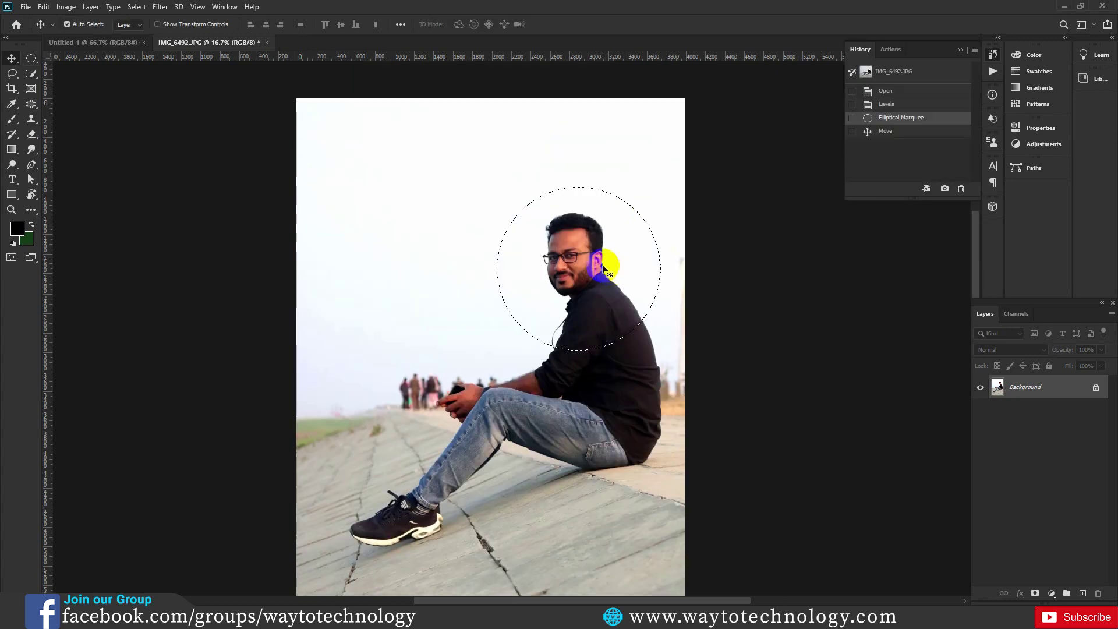
mouse_move(602, 268)
mouse_down()
mouse_move(438, 290)
mouse_move(475, 283)
mouse_up()
drag(356, 252, 464, 270)
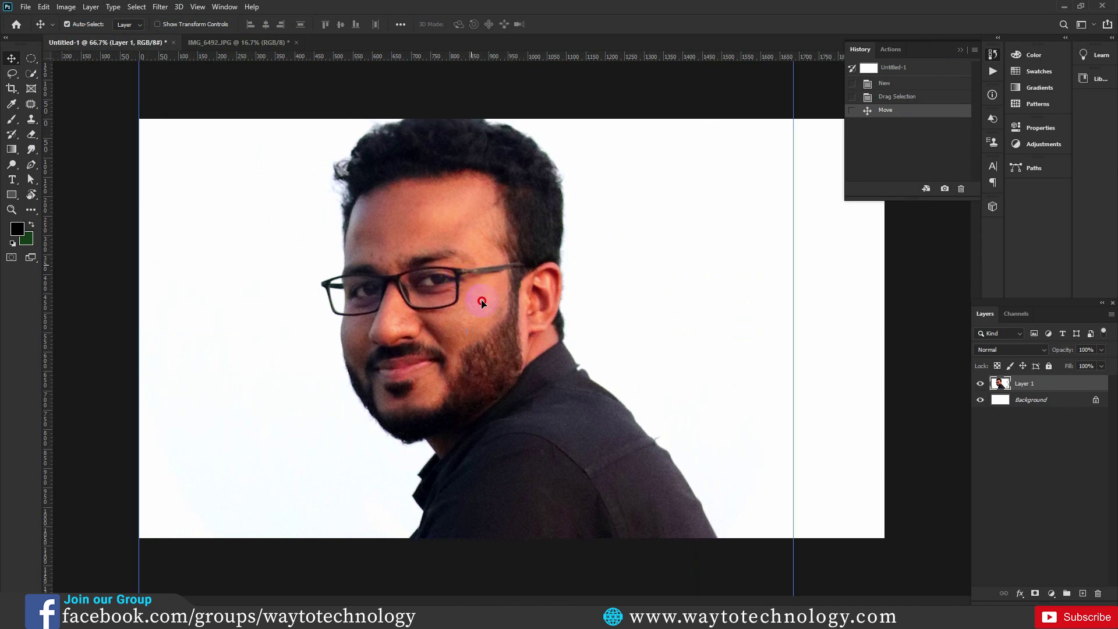
Move the head layer, then shrink it and re-enlarge it with Free Transform.
drag(463, 271, 476, 309)
key(ctrl+t)
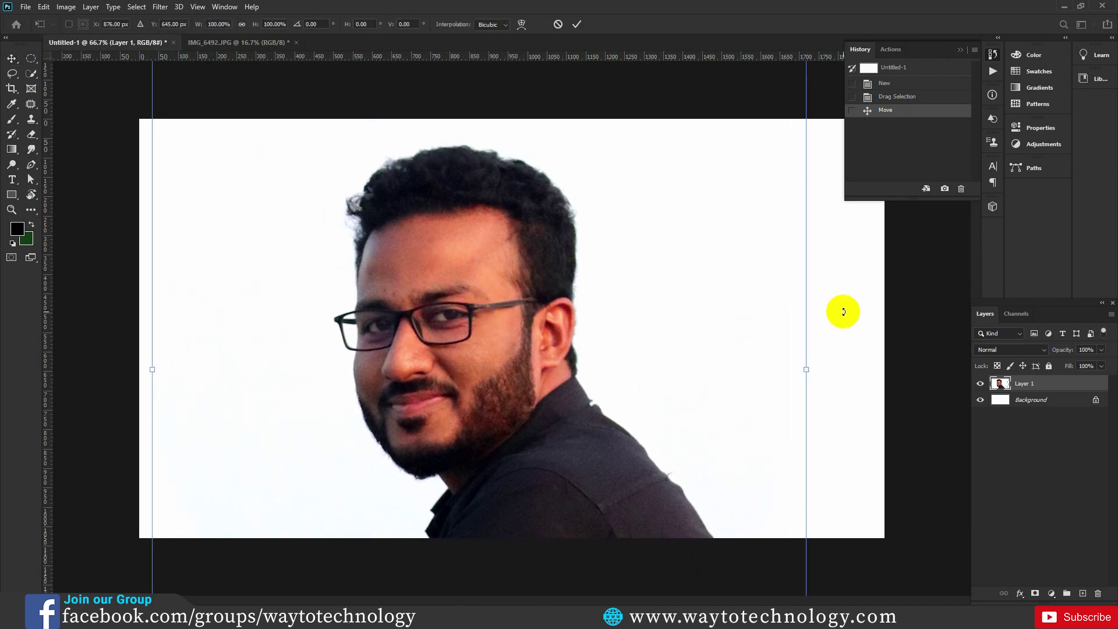
key(ctrl+minus)
key(ctrl+minus)
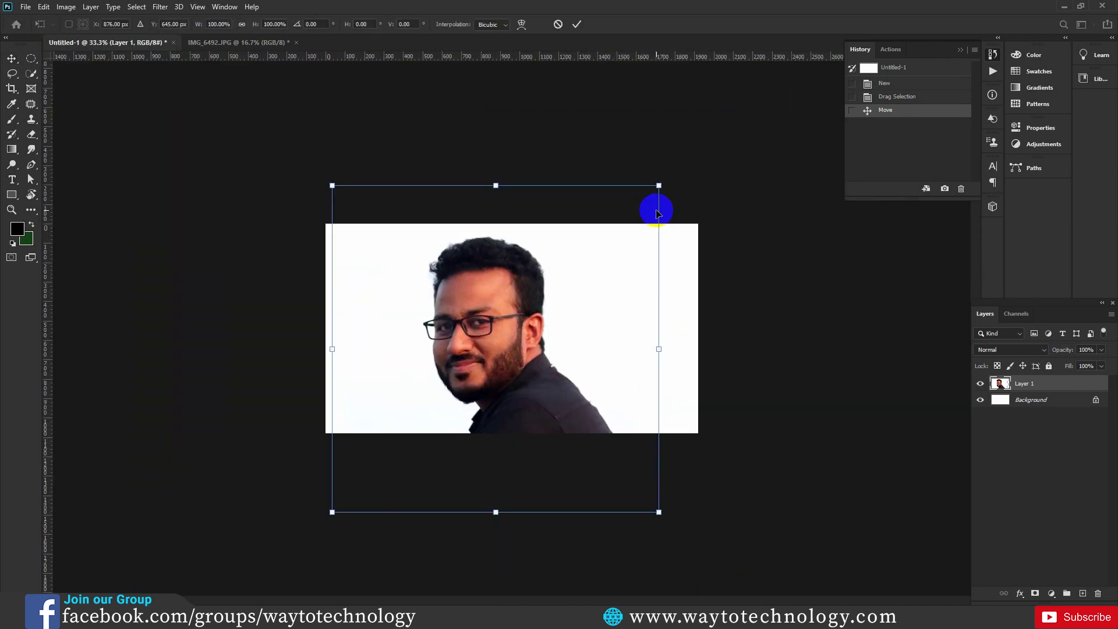
drag(659, 186, 483, 309)
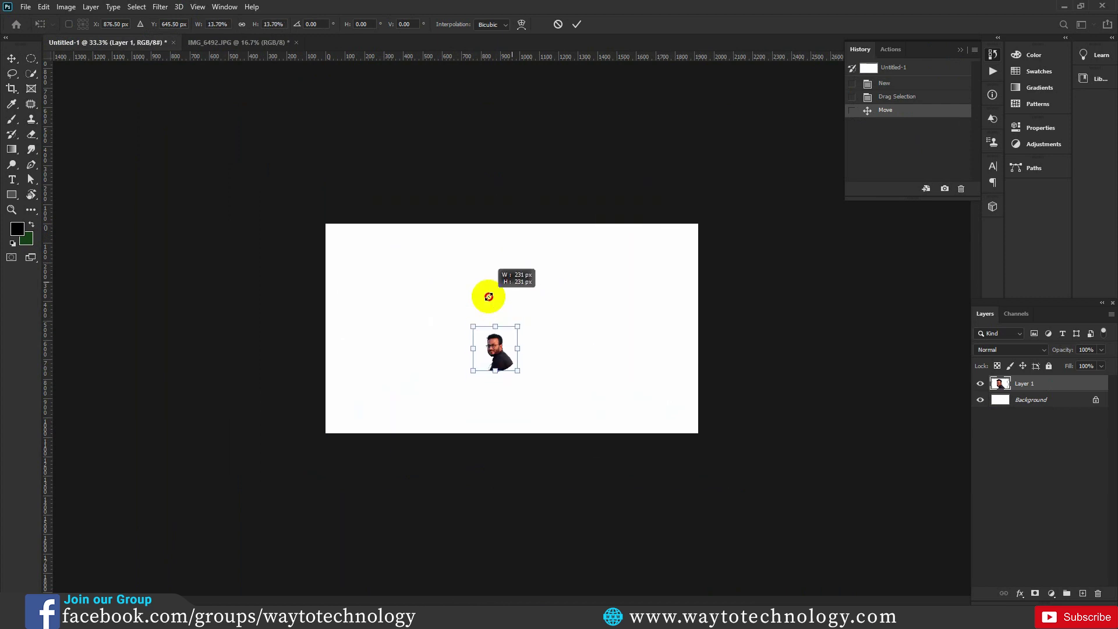
click(577, 24)
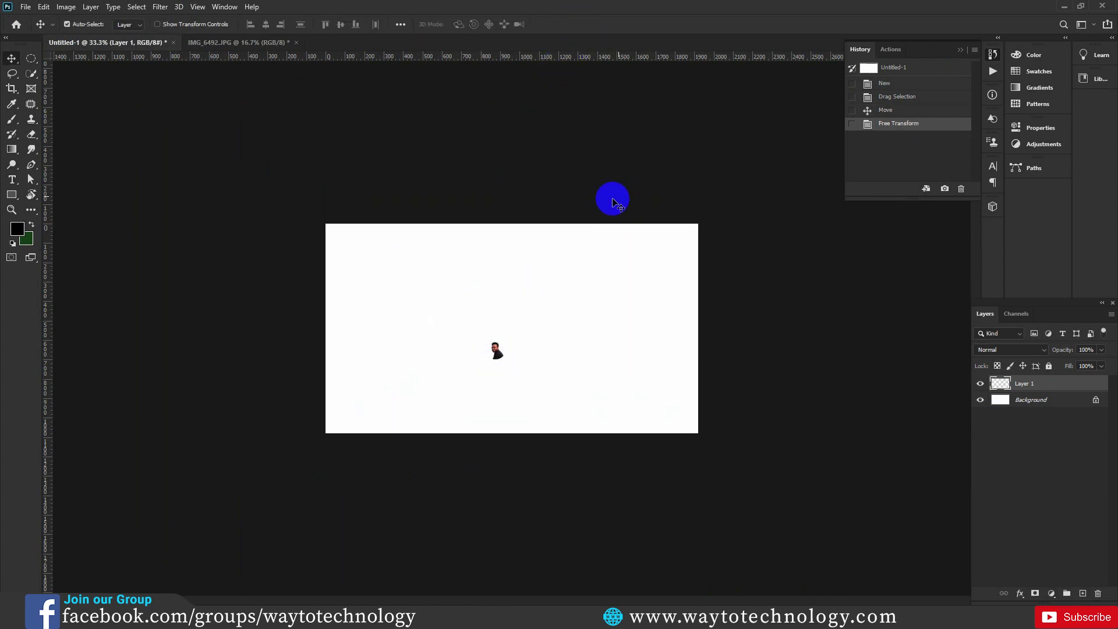
key(ctrl+t)
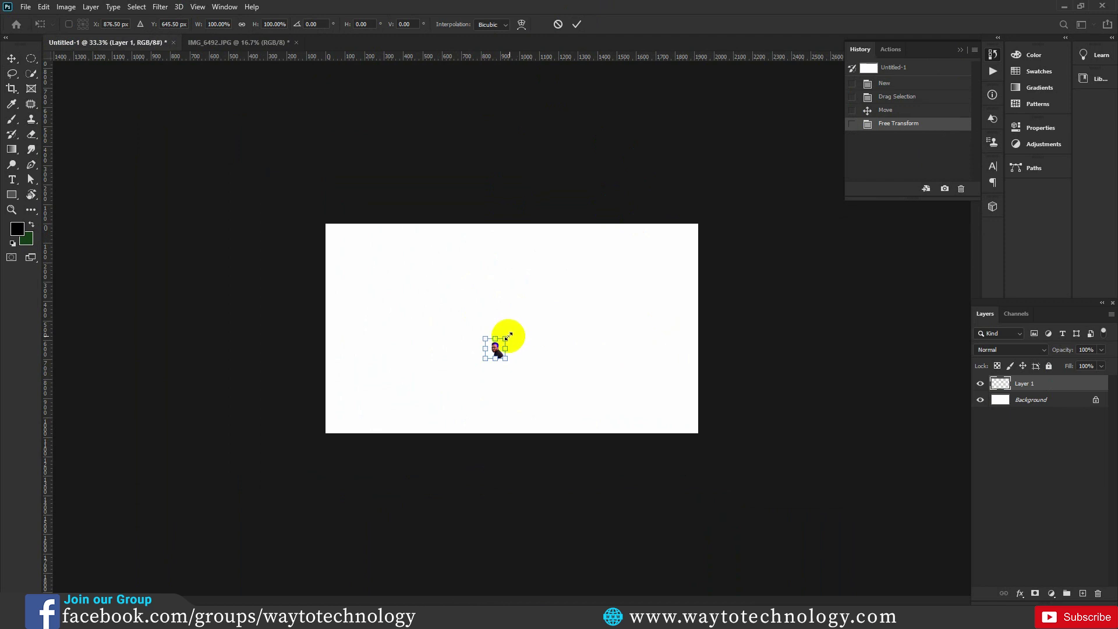
drag(509, 334, 656, 217)
click(576, 24)
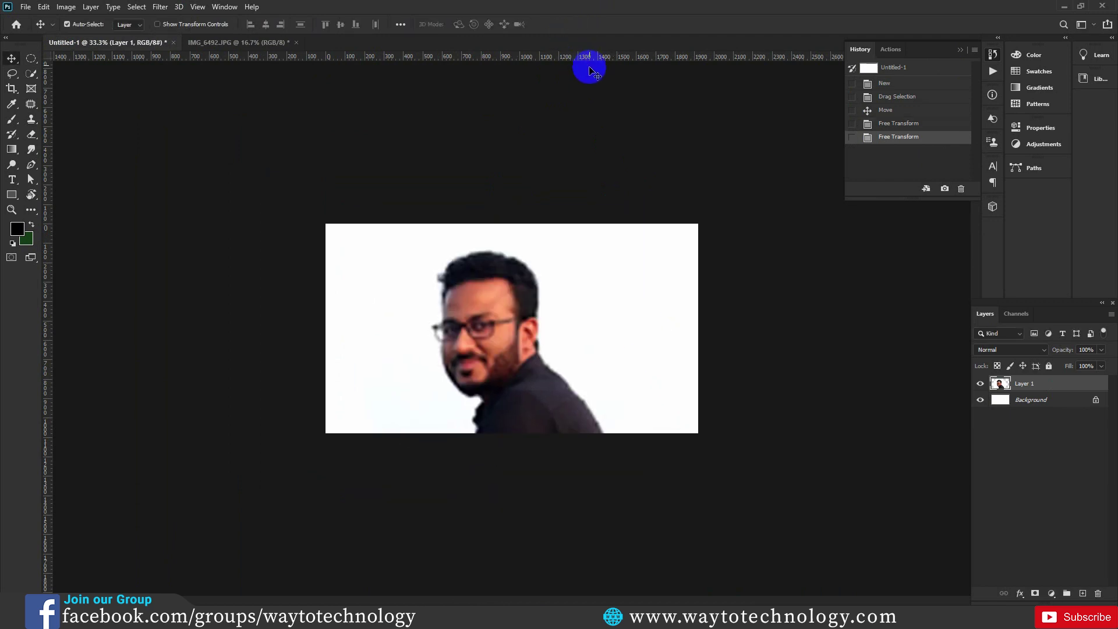
Repeat the shrink-and-enlarge transform twice more until the portrait looks blurry and pixelated.
key(ctrl+t)
drag(640, 205, 505, 331)
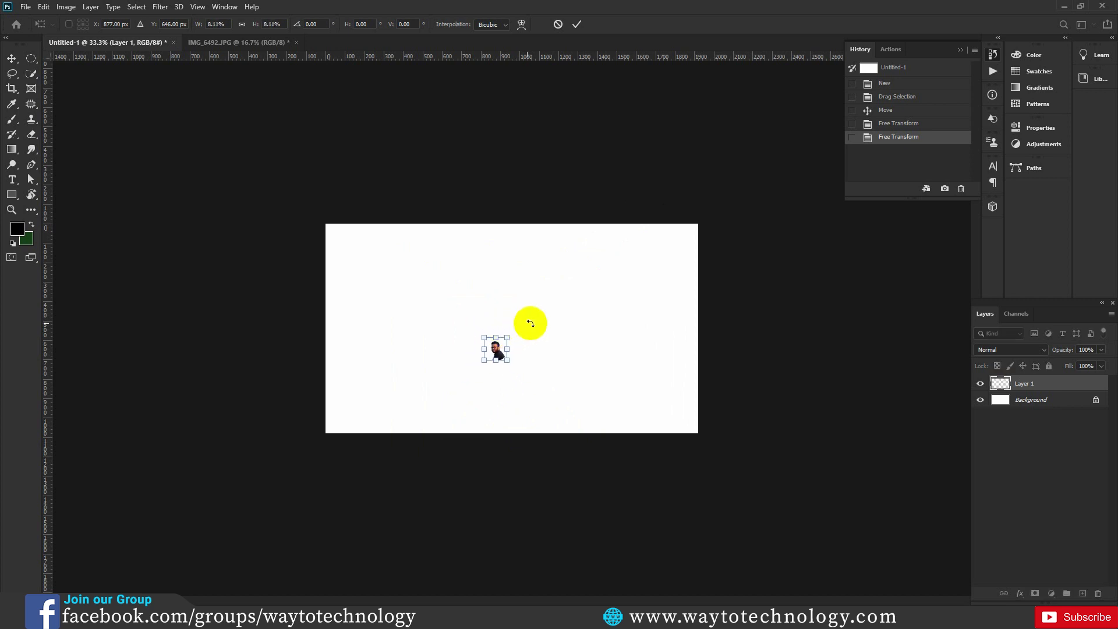
key(Return)
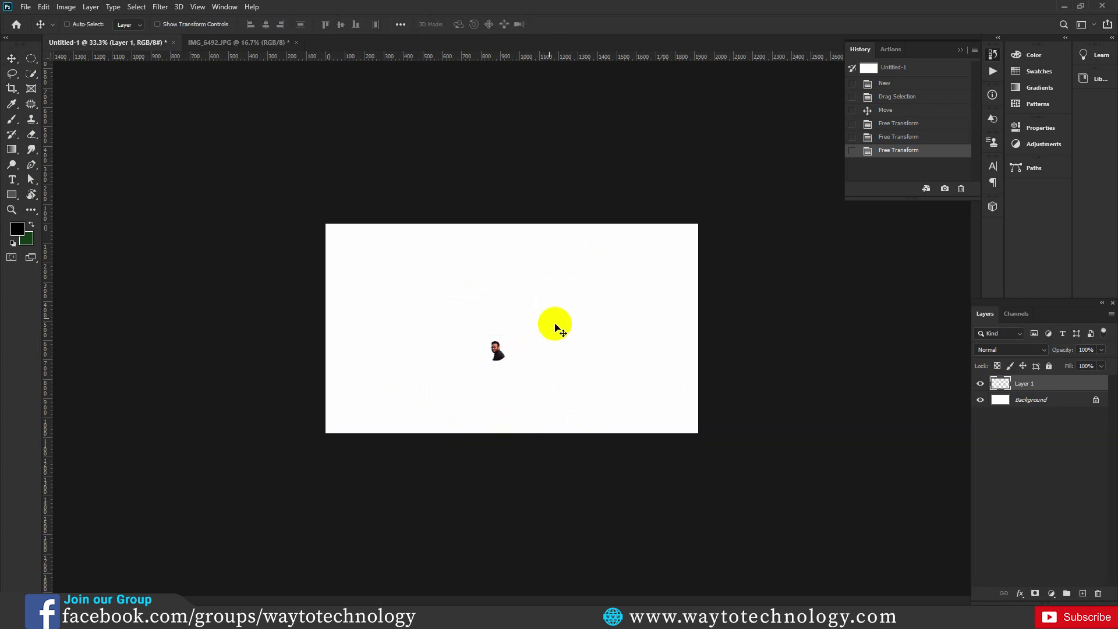
key(ctrl+t)
drag(508, 337, 717, 197)
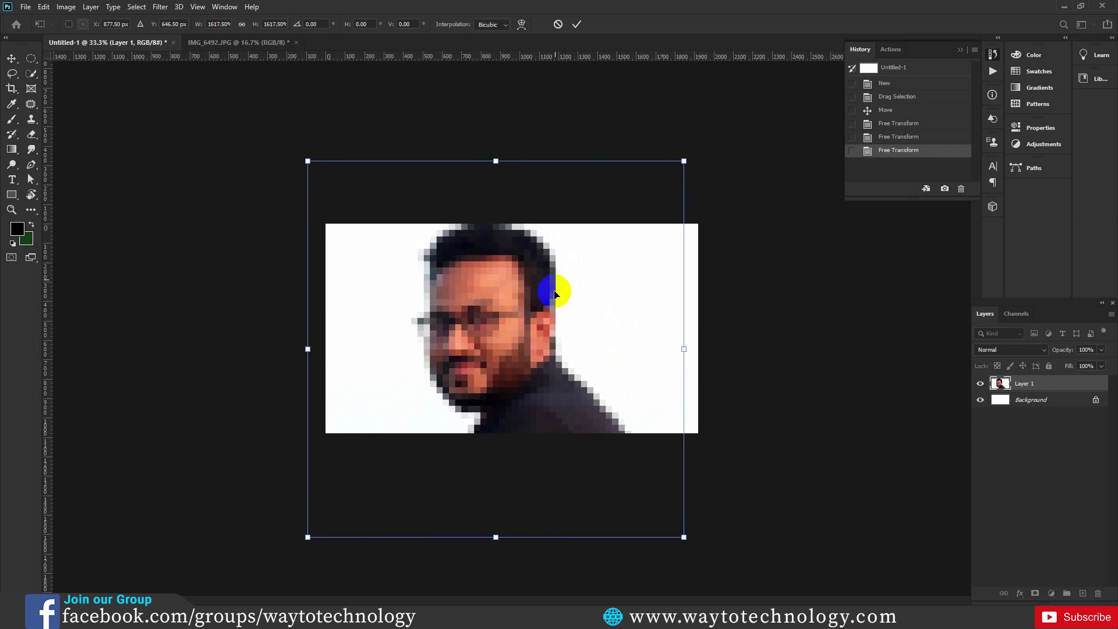
key(Return)
key(ctrl+t)
drag(683, 160, 498, 334)
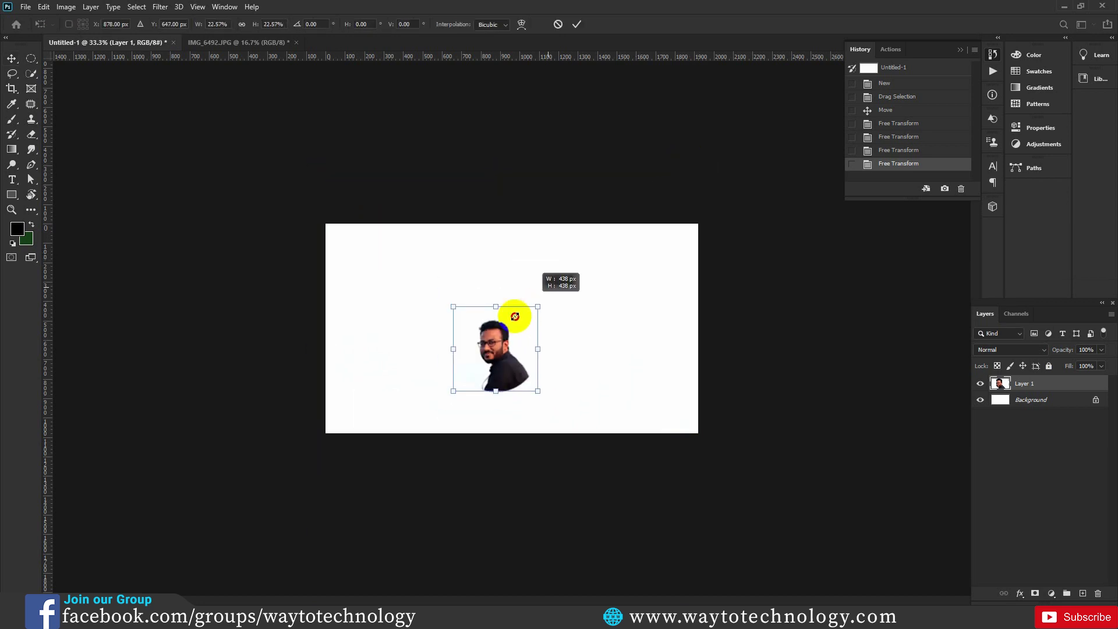
key(Return)
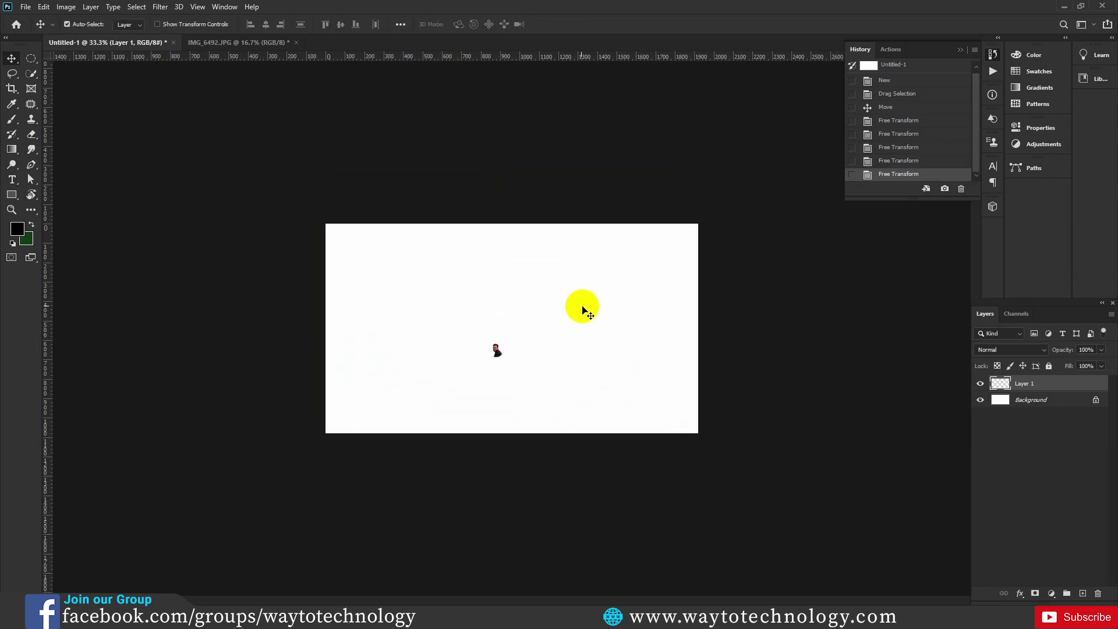
key(ctrl+t)
mouse_move(504, 342)
mouse_down()
mouse_move(728, 189)
mouse_move(793, 125)
mouse_up()
key(Return)
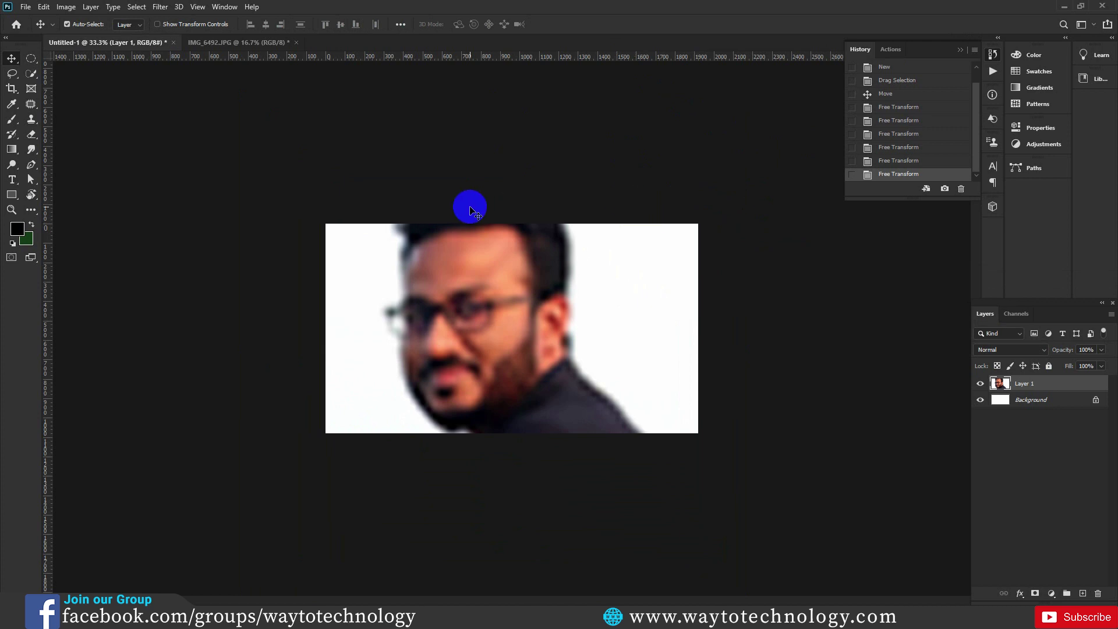
Switch to the original IMG_6492.JPG photo and back to Untitled-1.
click(1000, 389)
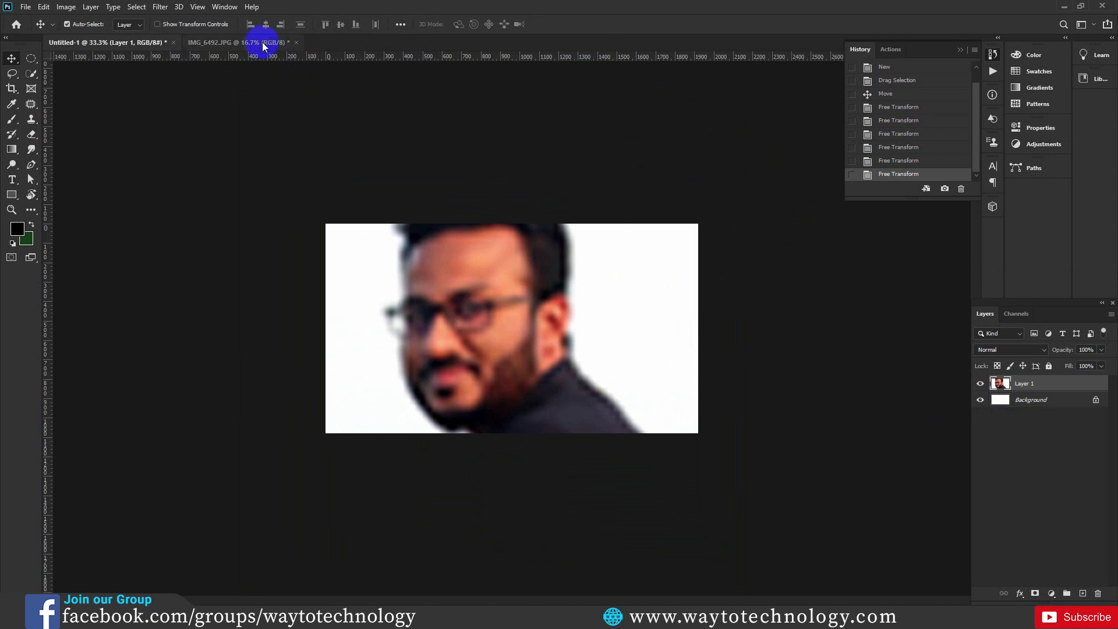
click(267, 43)
mouse_move(646, 232)
mouse_down()
mouse_move(137, 45)
mouse_move(514, 306)
mouse_move(532, 261)
mouse_up()
Revert Untitled-1 to its blank snapshot and drag the head from IMG_6492.JPG back in.
click(900, 71)
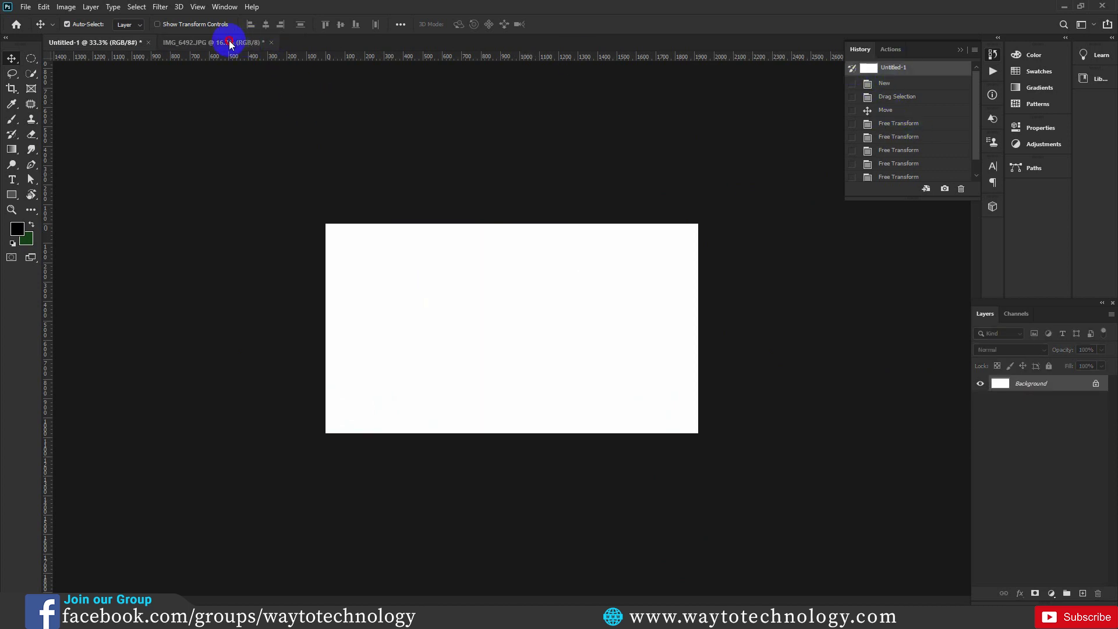
click(224, 42)
drag(592, 242, 102, 44)
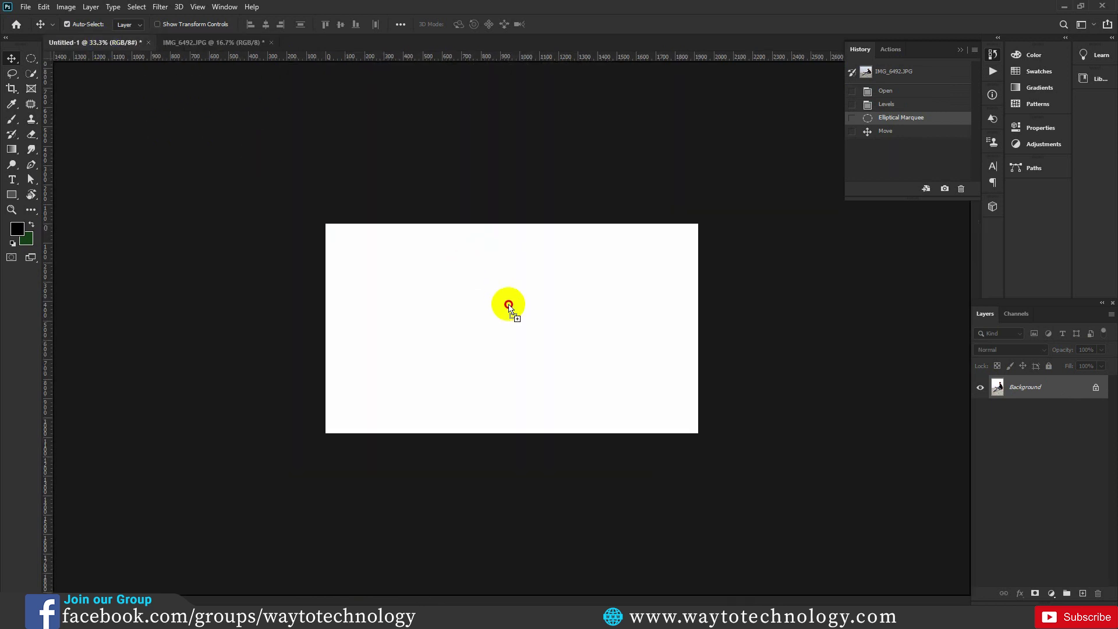
drag(101, 44, 501, 302)
drag(508, 346, 500, 393)
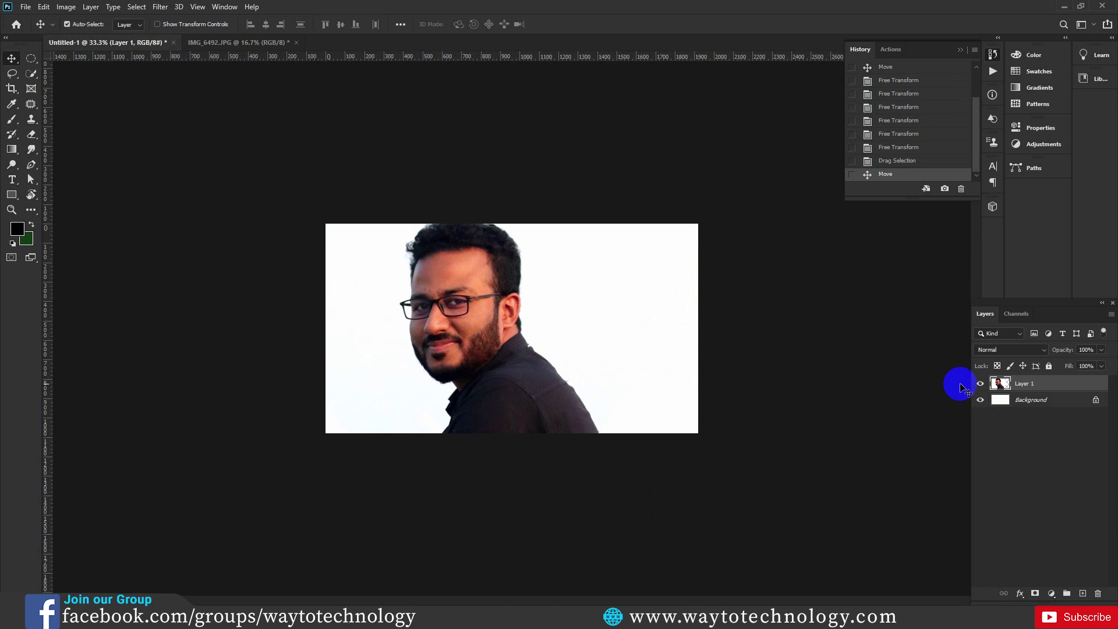
Convert the portrait layer to a Smart Object, then shrink it tiny and enlarge it to fill the canvas.
right_click(1038, 386)
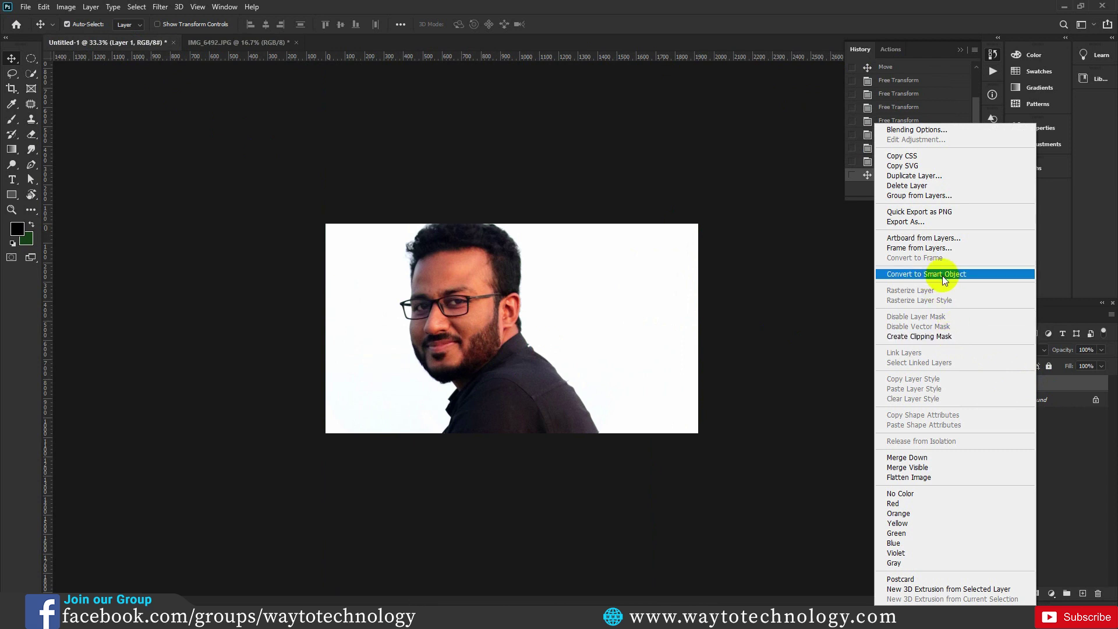
click(944, 275)
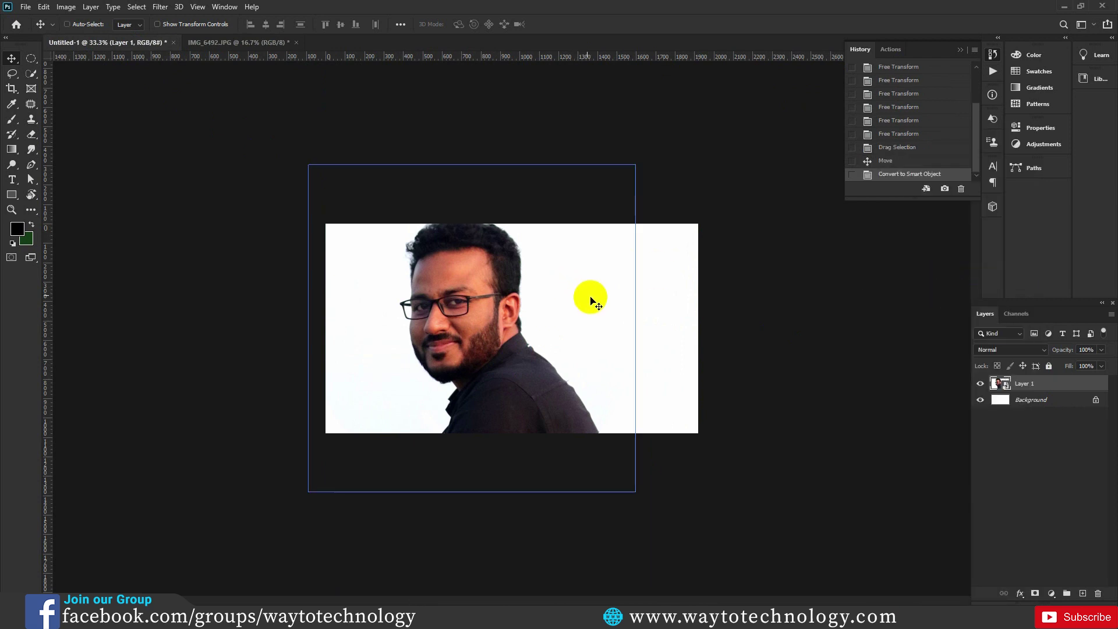
key(ctrl+t)
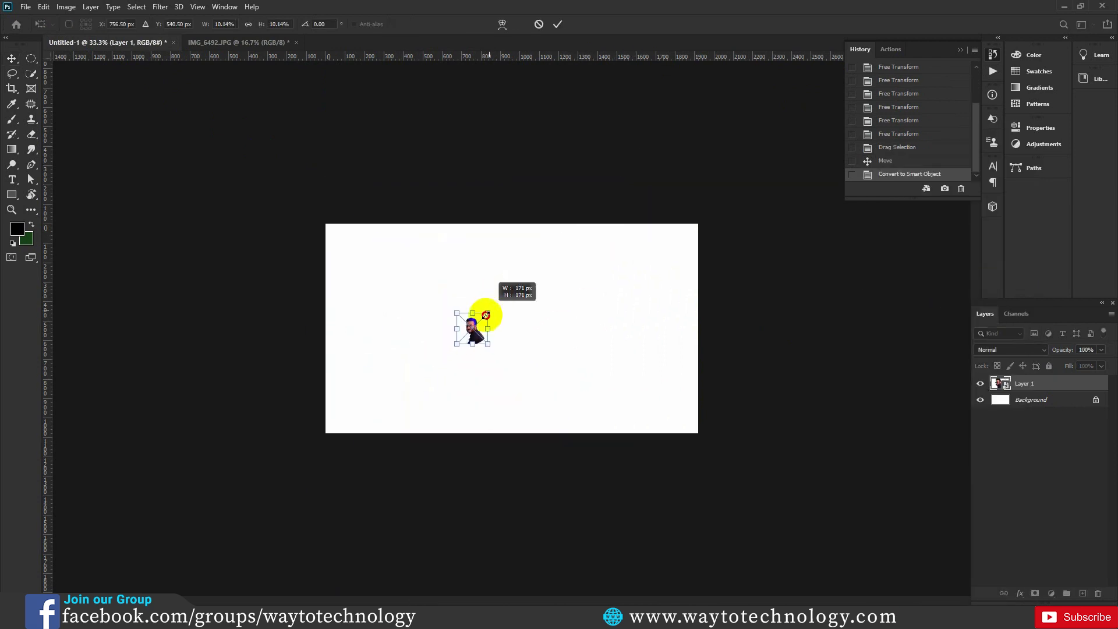
drag(497, 298, 483, 319)
click(512, 294)
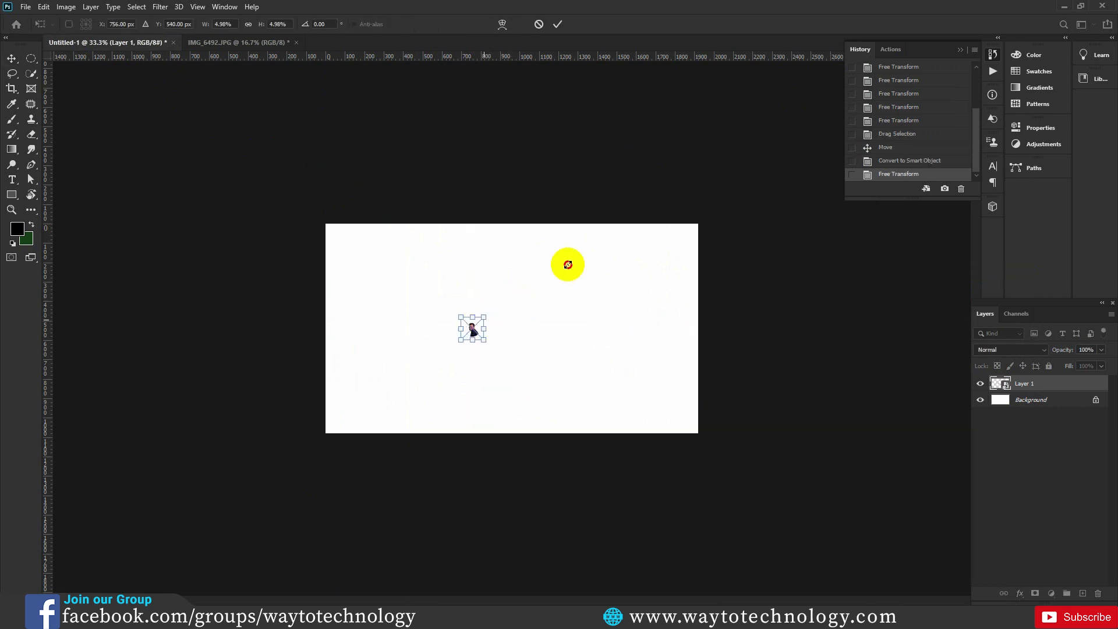
drag(485, 319, 661, 201)
key(Return)
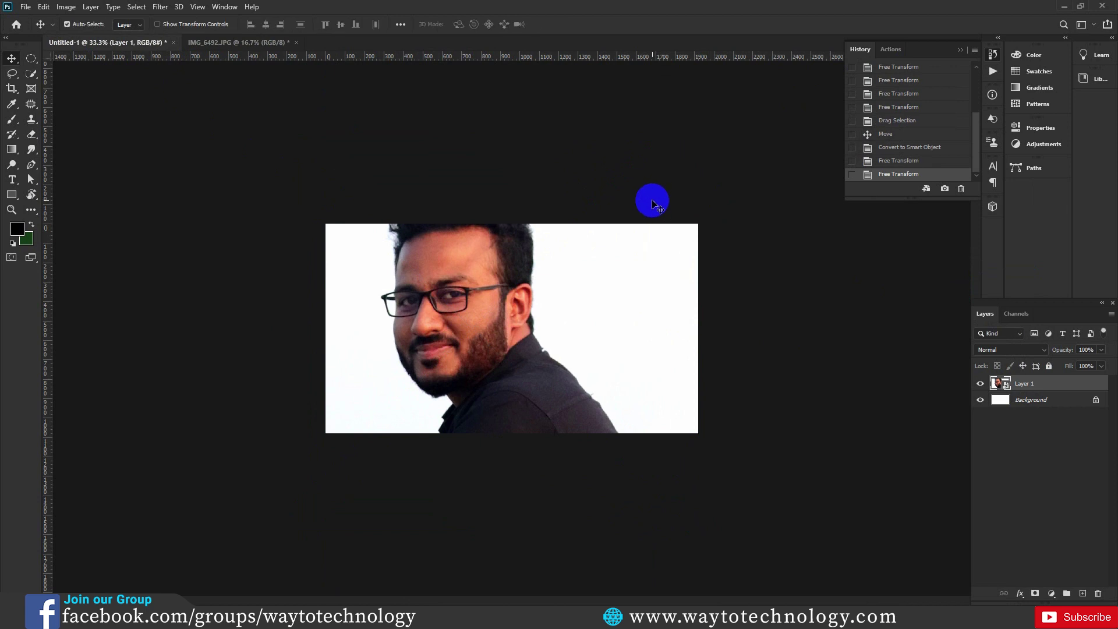
Shrink and re-enlarge the smart-object portrait once more, confirming it stays sharp.
key(ctrl+t)
drag(679, 122, 499, 328)
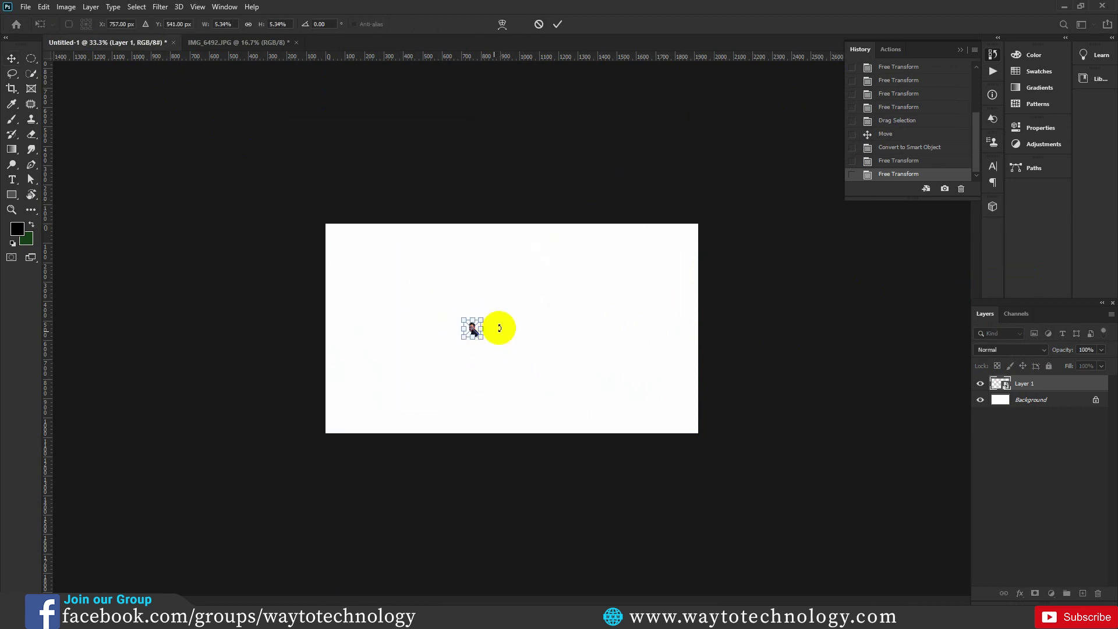
key(Return)
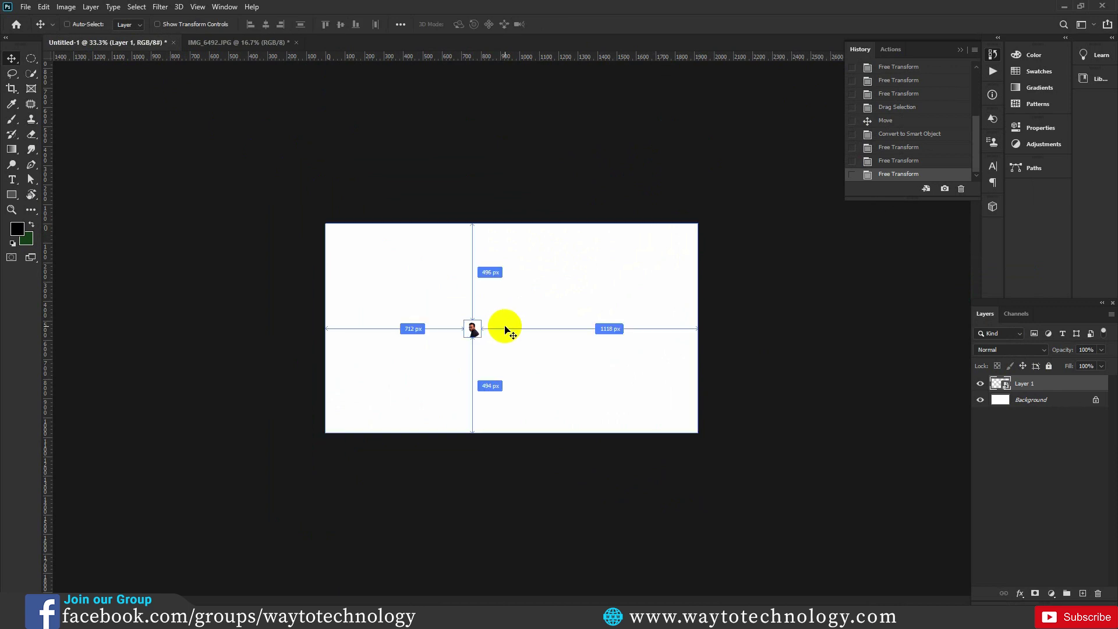
key(ctrl+t)
drag(482, 321, 689, 190)
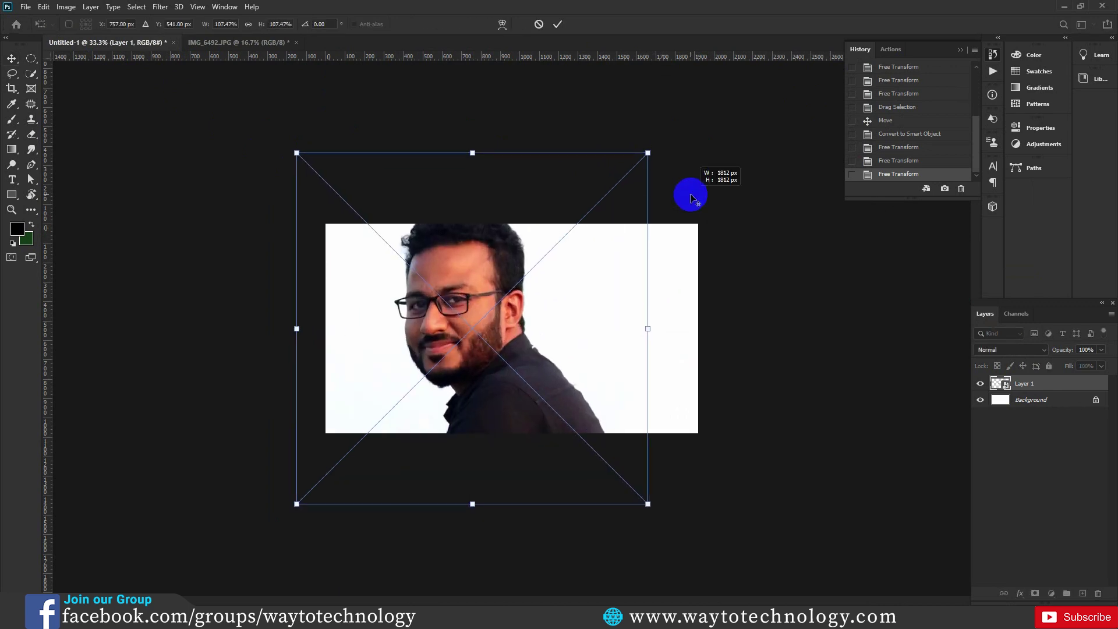
double_click(648, 228)
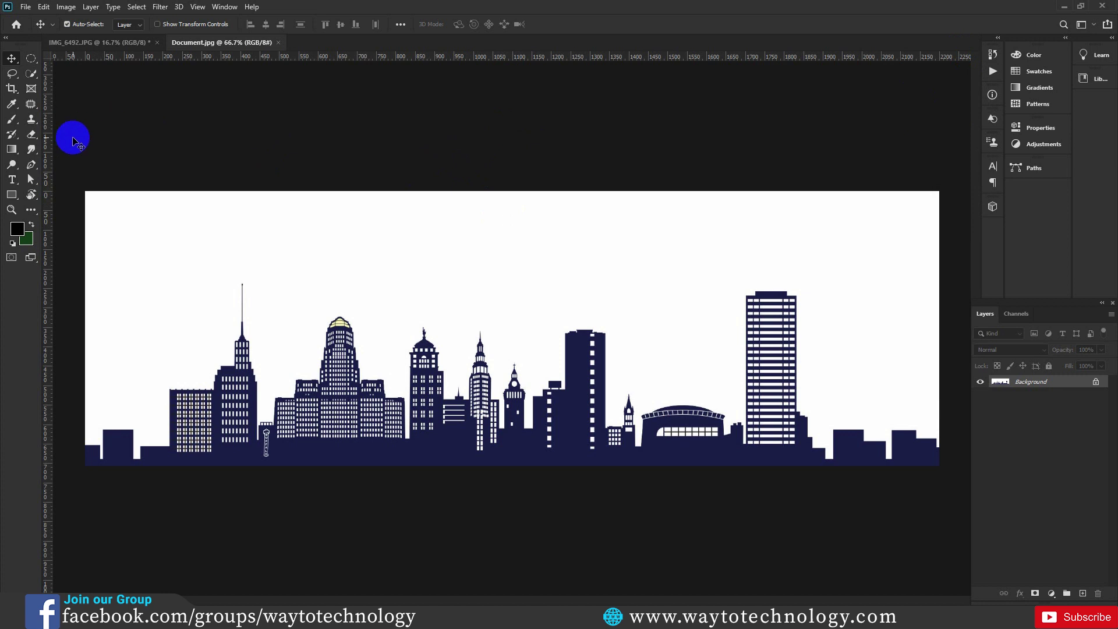
click(31, 59)
click(63, 60)
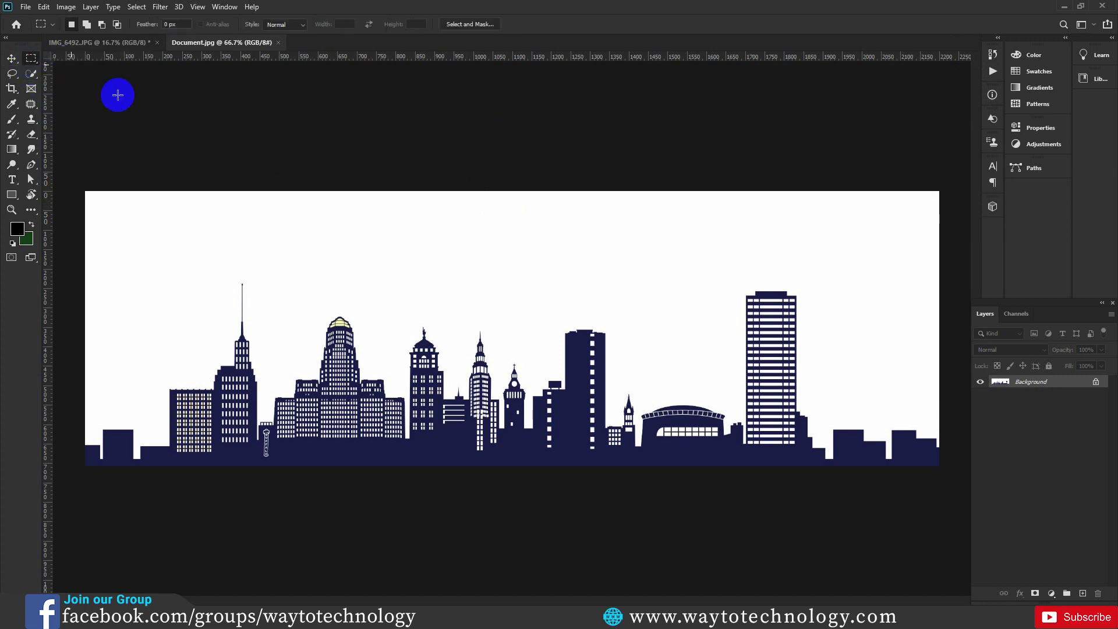
mouse_move(188, 263)
mouse_down()
mouse_move(344, 352)
mouse_move(362, 386)
mouse_up()
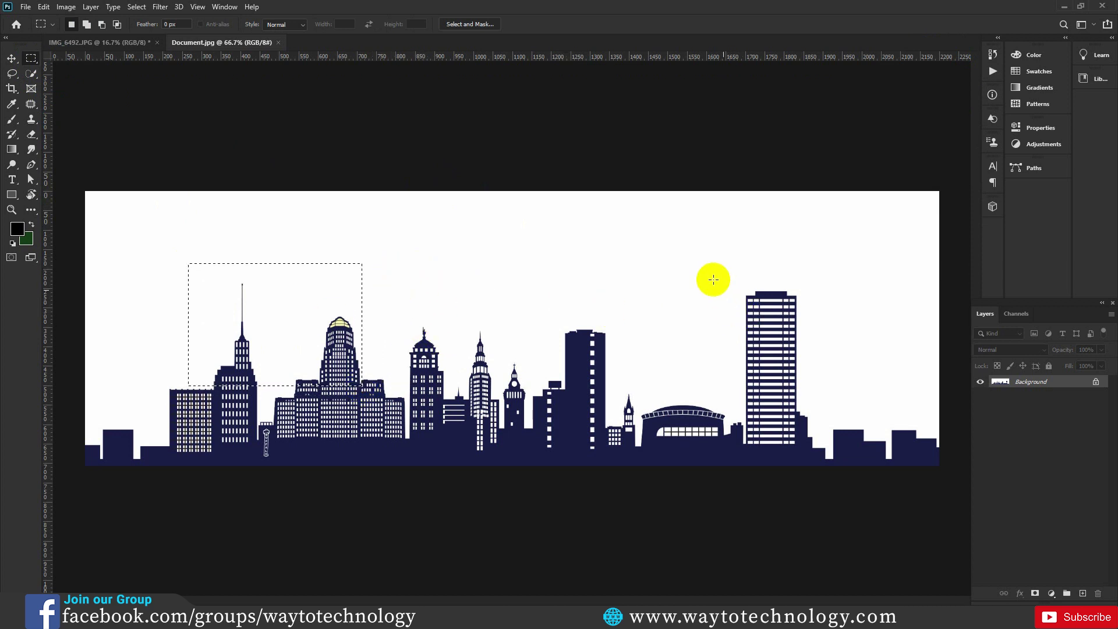
drag(729, 273, 797, 446)
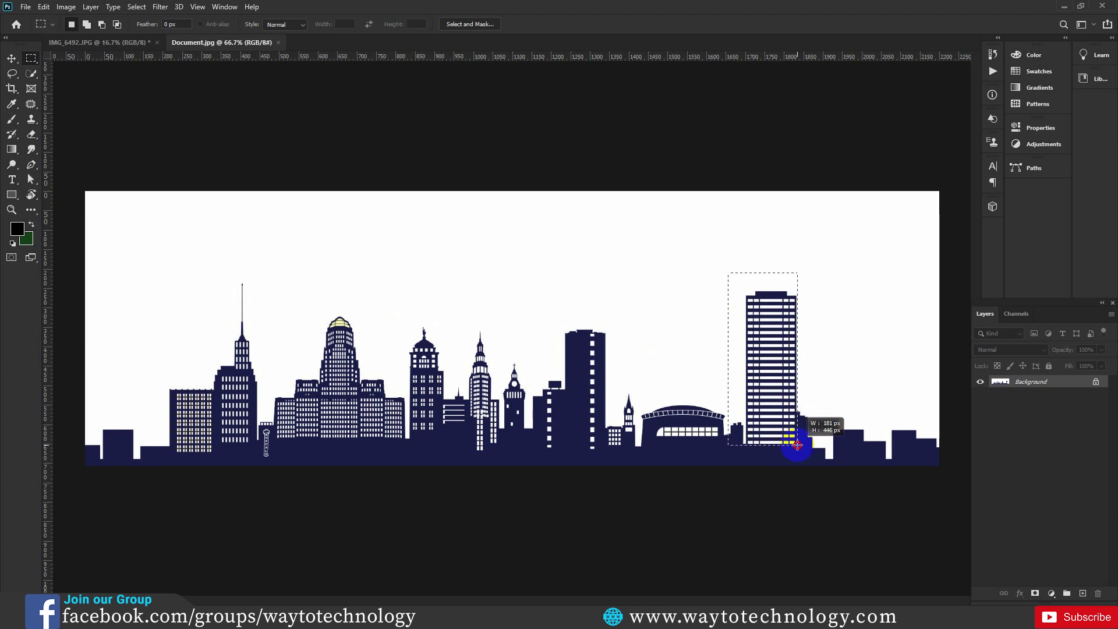
mouse_move(797, 445)
mouse_down()
mouse_move(668, 427)
mouse_move(812, 455)
mouse_up()
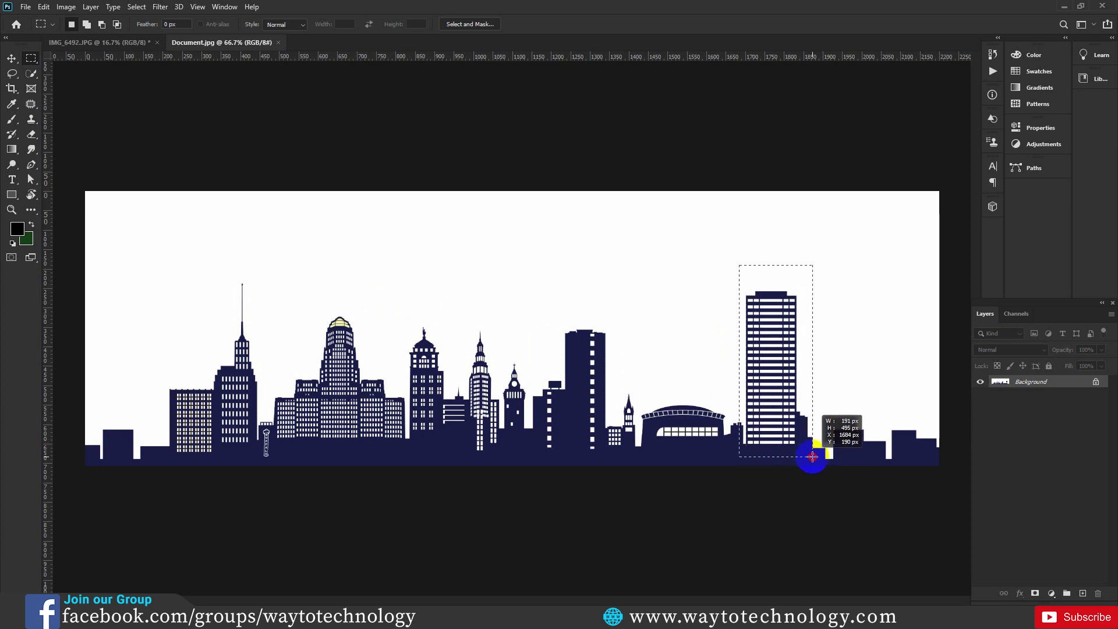
drag(812, 455, 804, 453)
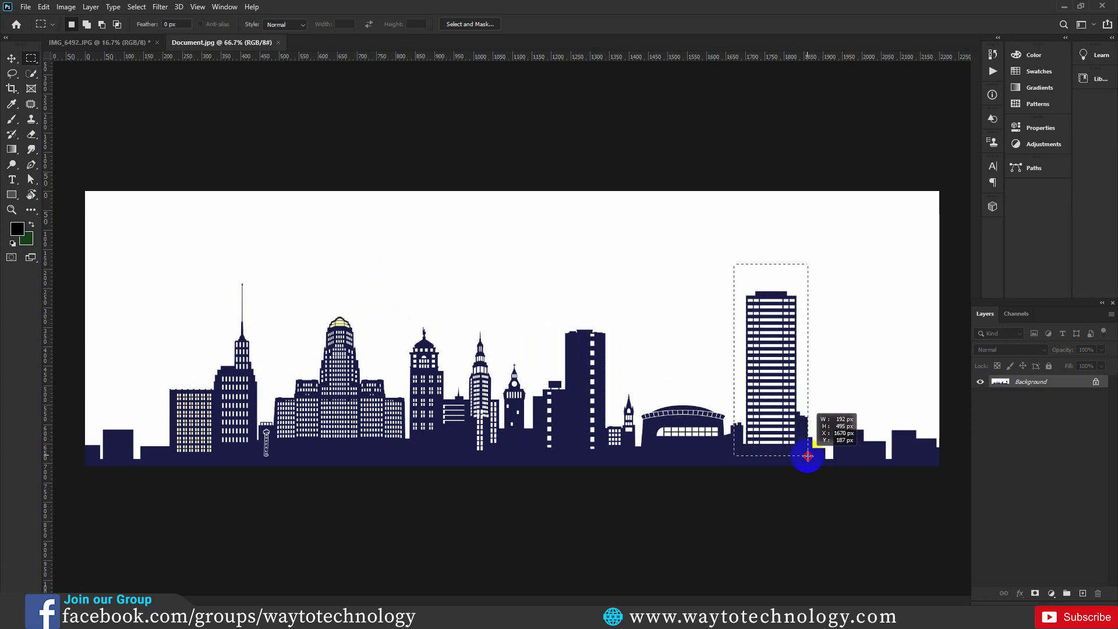
mouse_move(804, 453)
mouse_down()
mouse_move(624, 462)
mouse_move(791, 461)
mouse_move(620, 478)
mouse_up()
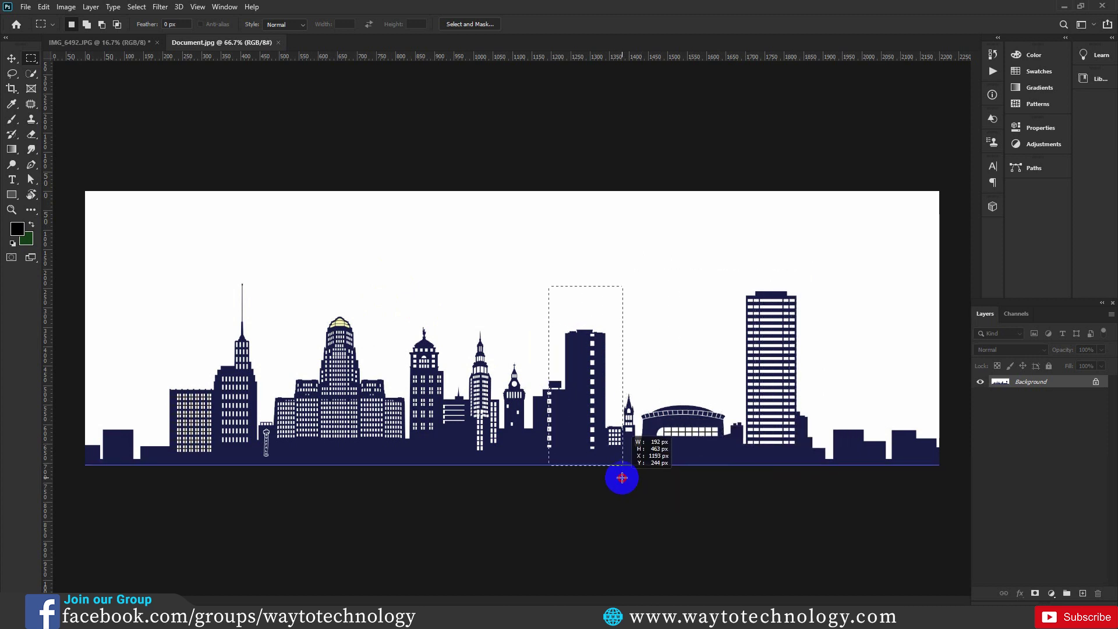
mouse_move(186, 262)
mouse_down()
mouse_move(405, 441)
mouse_move(395, 441)
mouse_up()
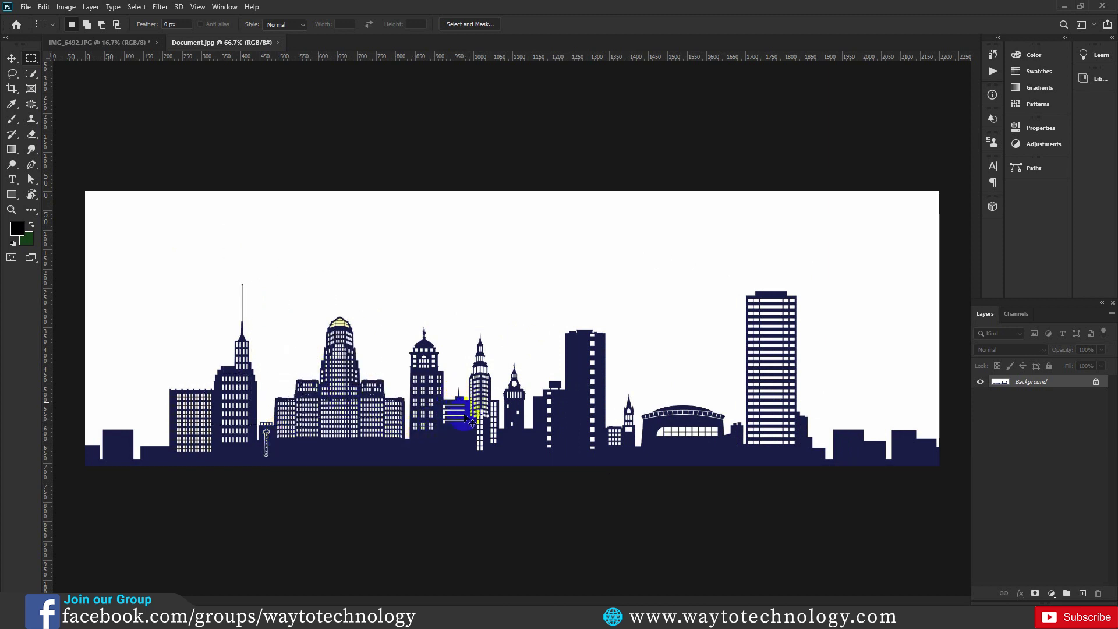
Draw a Pen path with several curved anchors across the sky above the skyline.
click(32, 165)
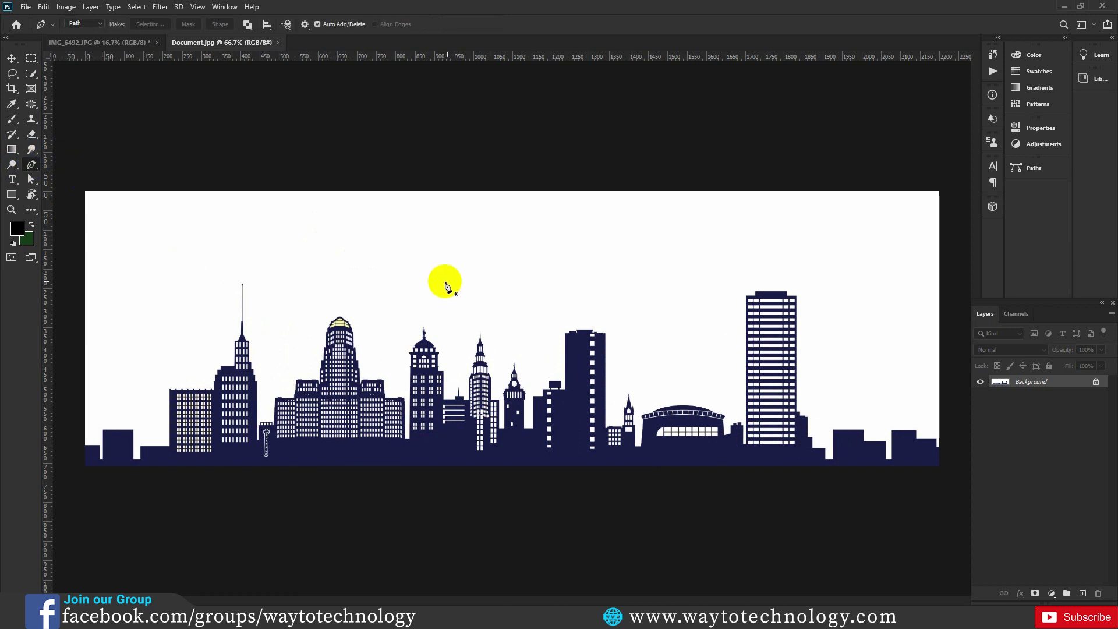
click(397, 280)
drag(534, 253, 601, 325)
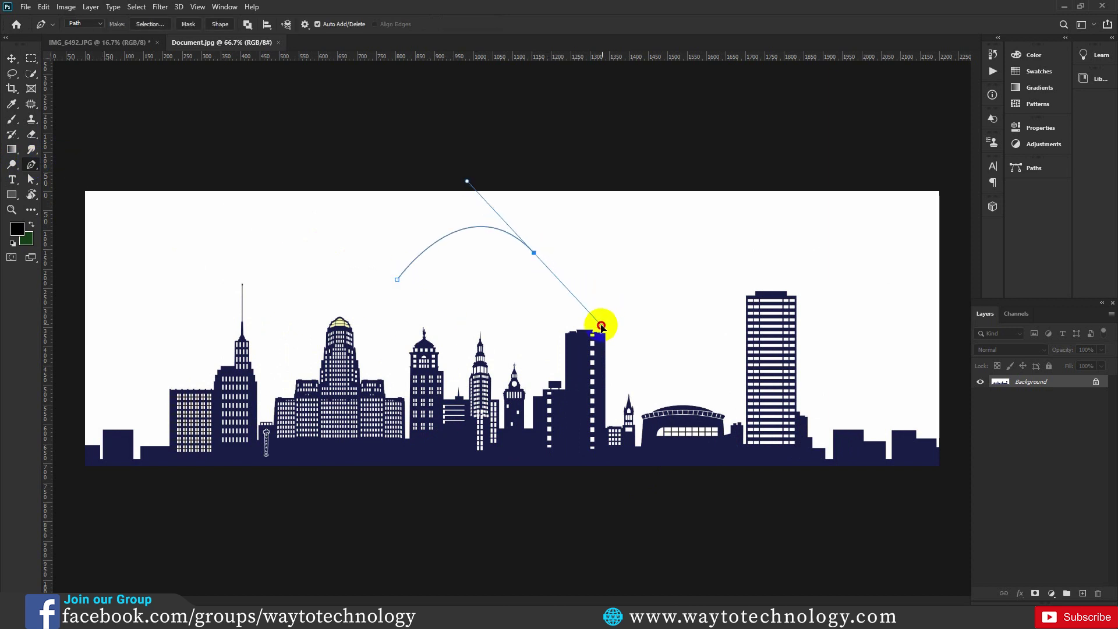
mouse_move(674, 253)
mouse_down()
mouse_move(683, 233)
mouse_move(687, 254)
mouse_move(688, 244)
mouse_move(569, 348)
mouse_move(548, 346)
mouse_up()
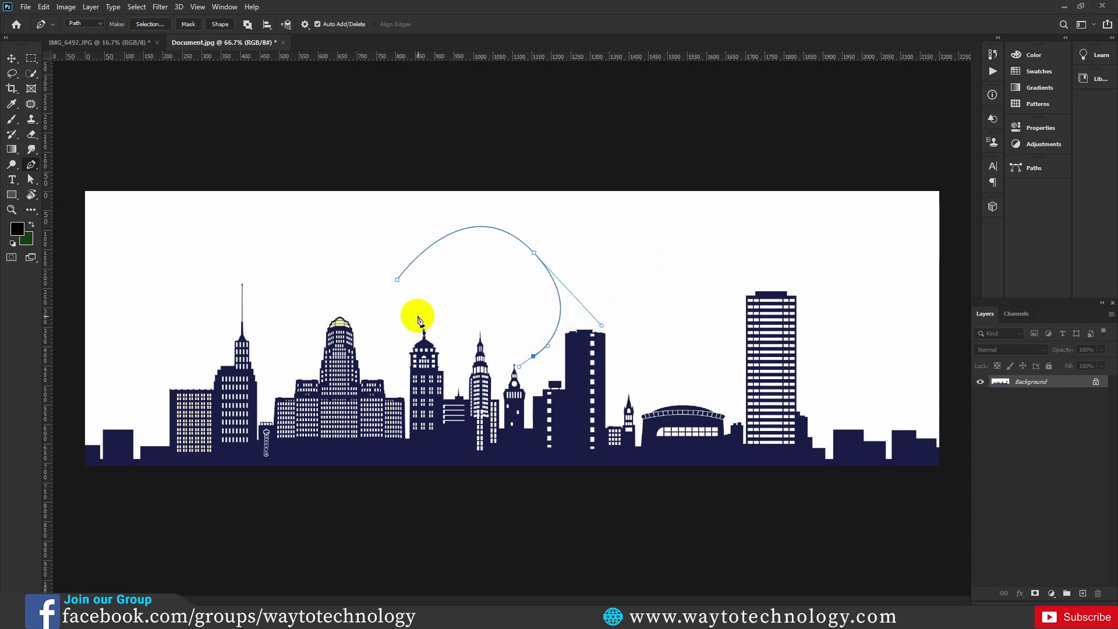
drag(527, 296, 485, 293)
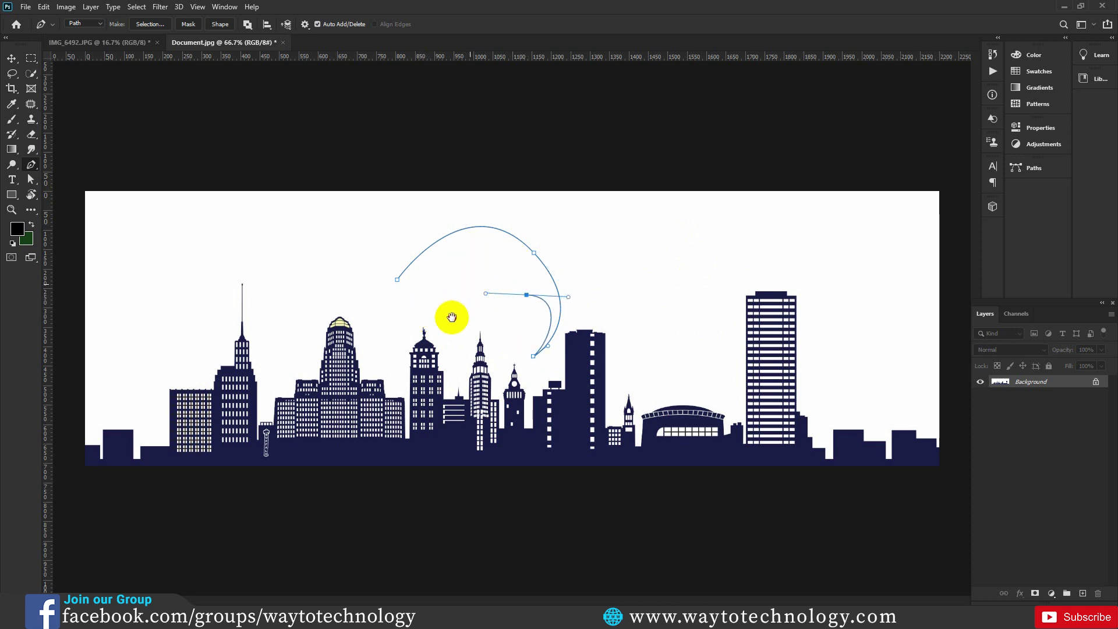
mouse_move(467, 268)
mouse_down()
mouse_move(459, 289)
mouse_move(419, 295)
mouse_up()
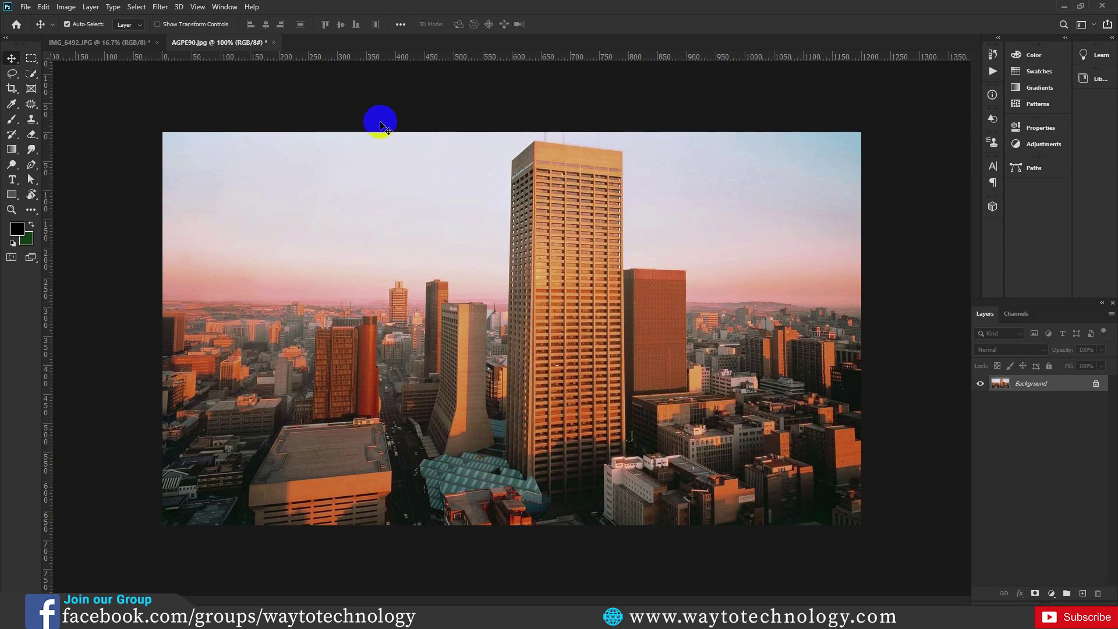
Browse the Render filters, then position horizontal and vertical guides crossing the sky left of the tallest tower.
click(160, 8)
mouse_move(172, 194)
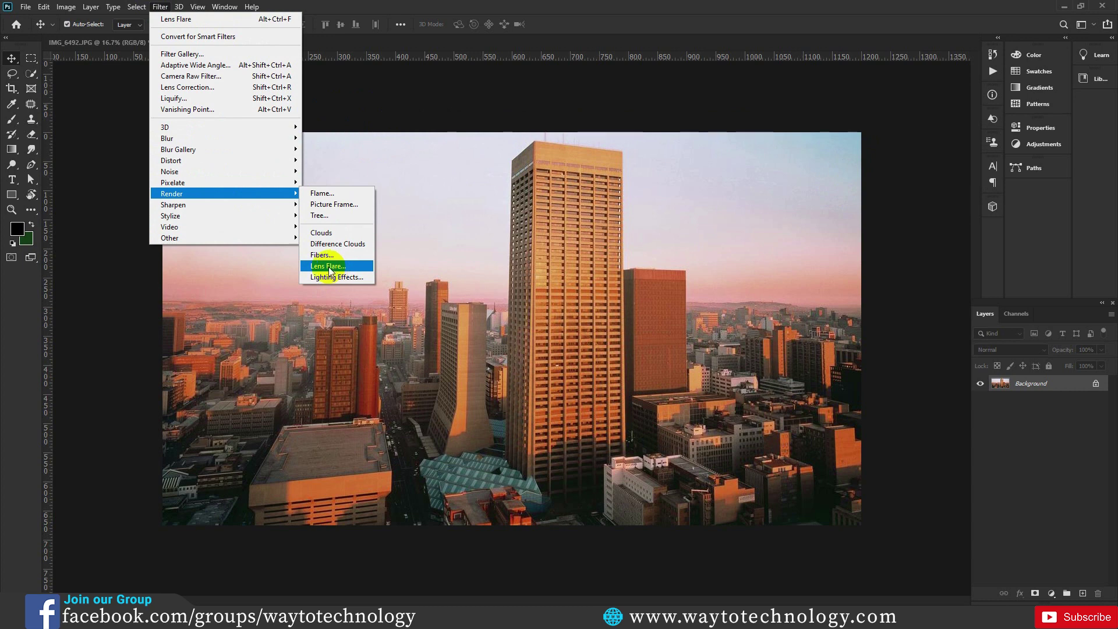
click(506, 173)
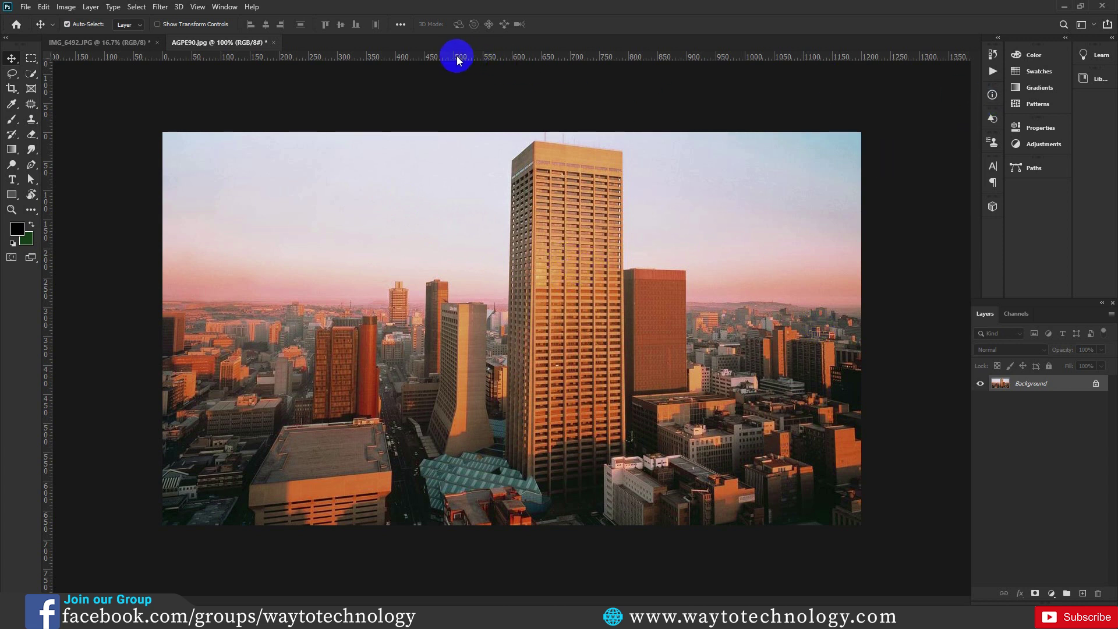
drag(448, 57, 476, 275)
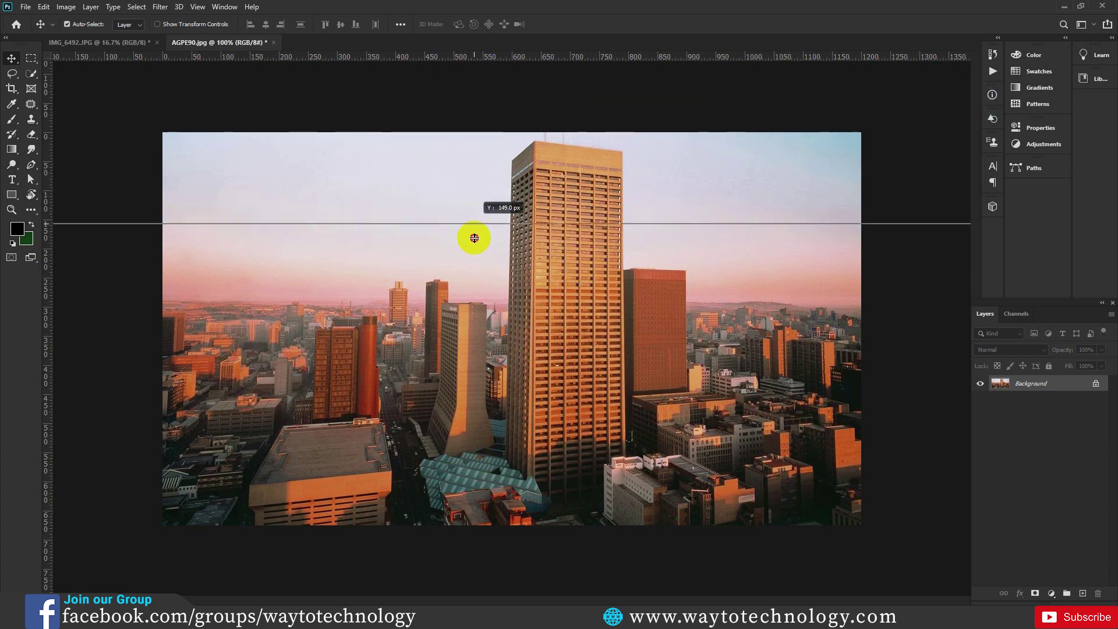
drag(476, 275, 476, 275)
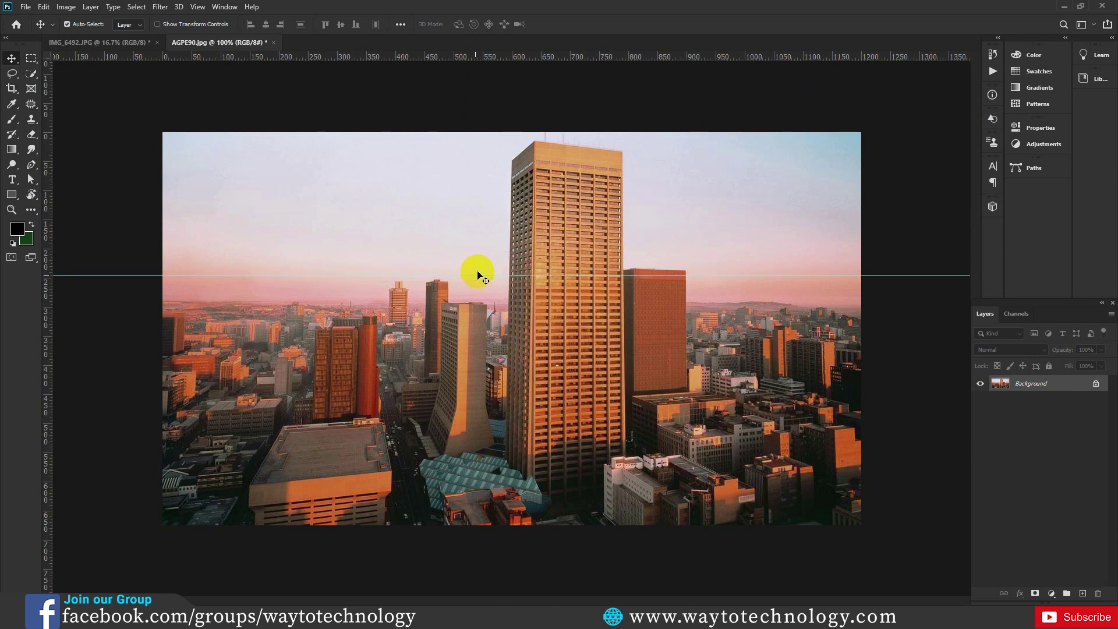
drag(49, 309, 477, 312)
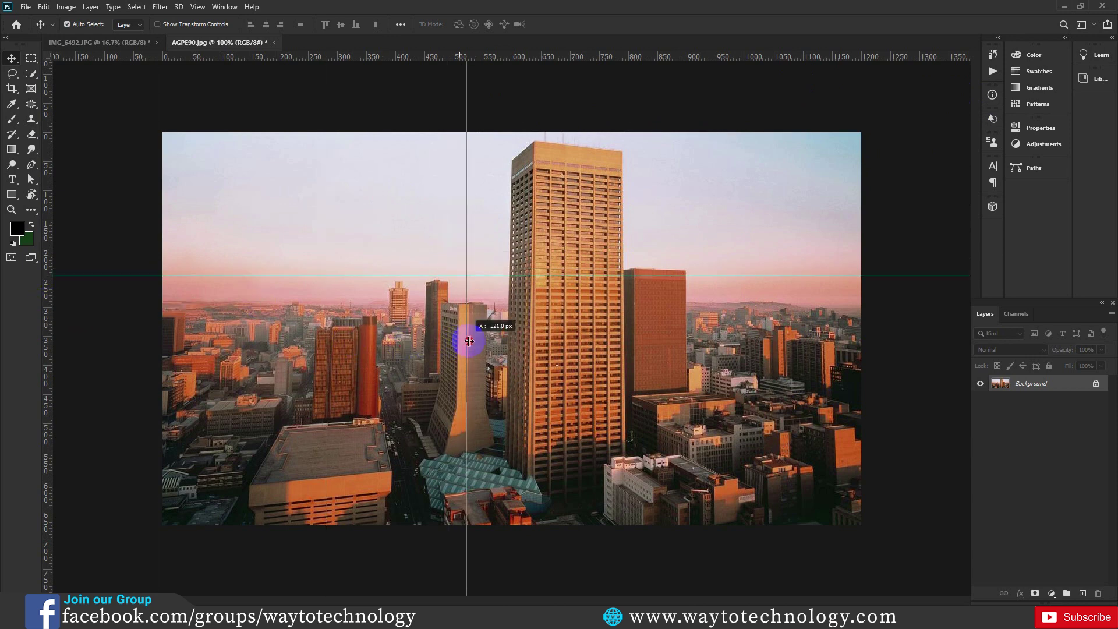
drag(485, 274, 478, 278)
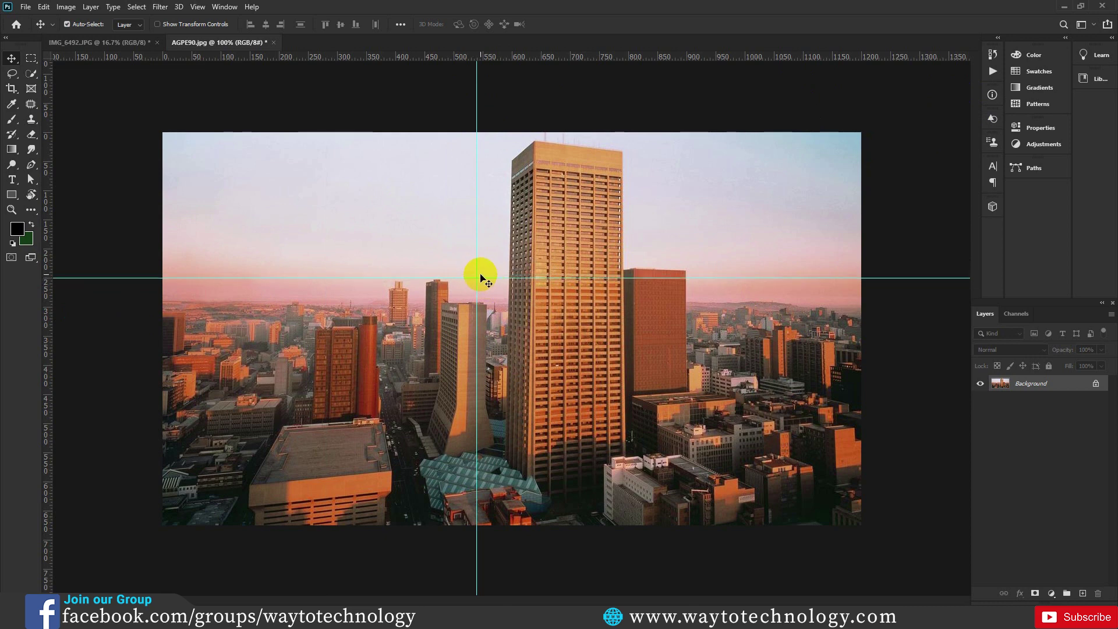
drag(477, 271, 481, 282)
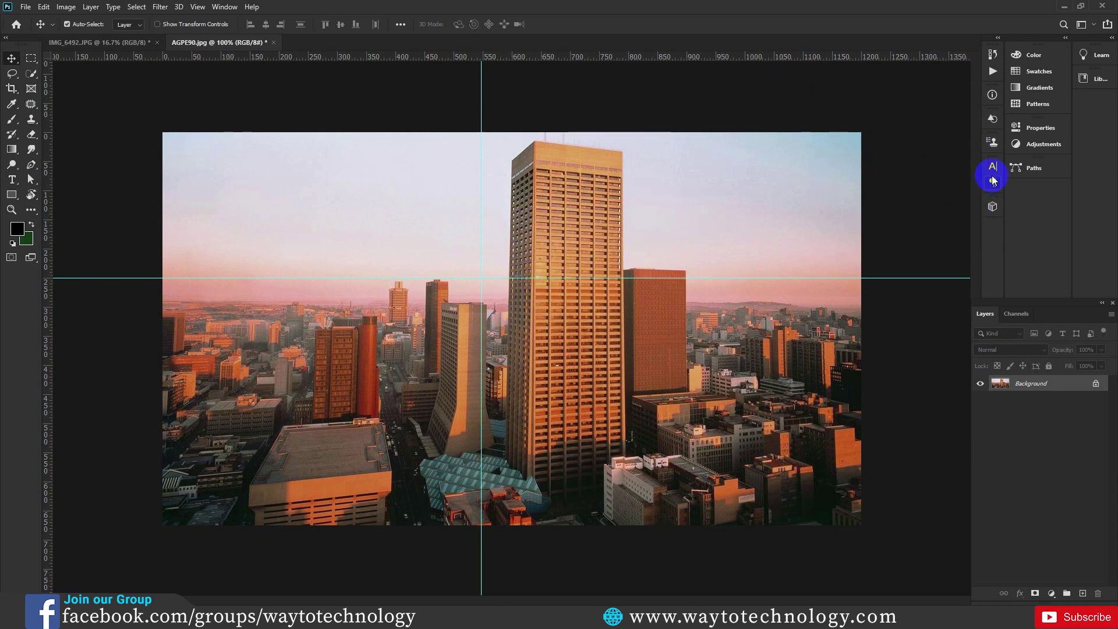
Display the Info panel's colour and position readouts and confirm it under the Window menu.
click(992, 95)
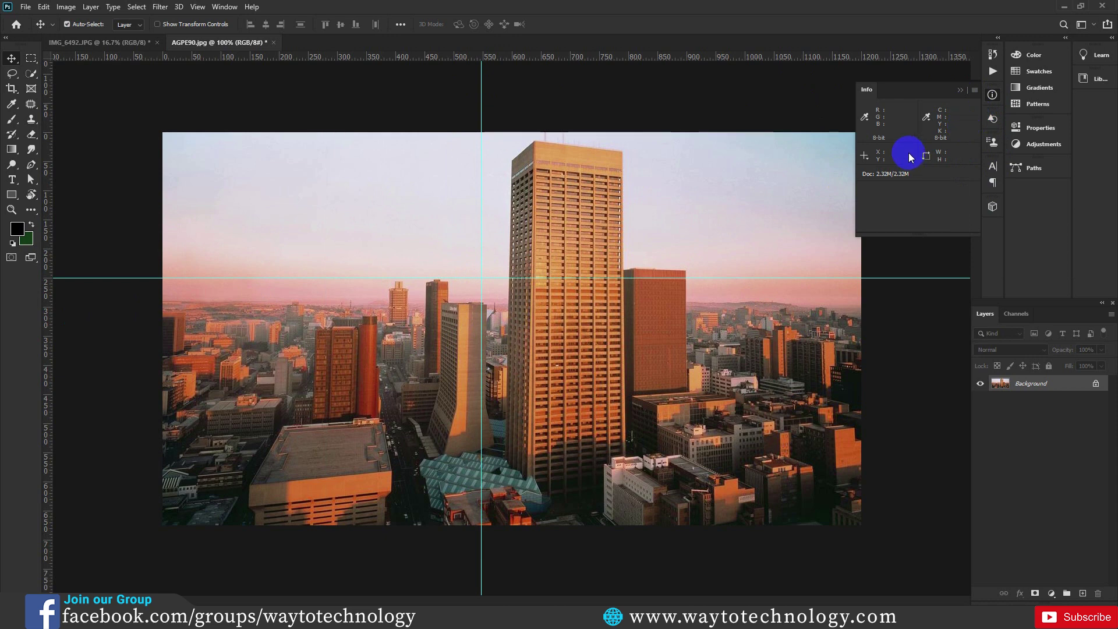
click(225, 6)
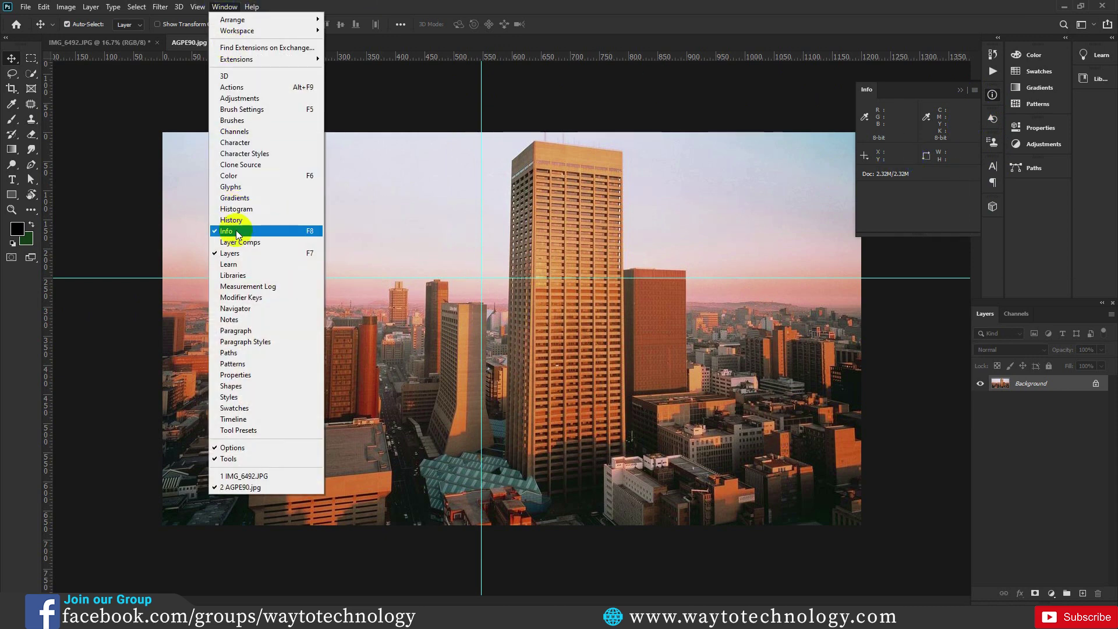
click(593, 6)
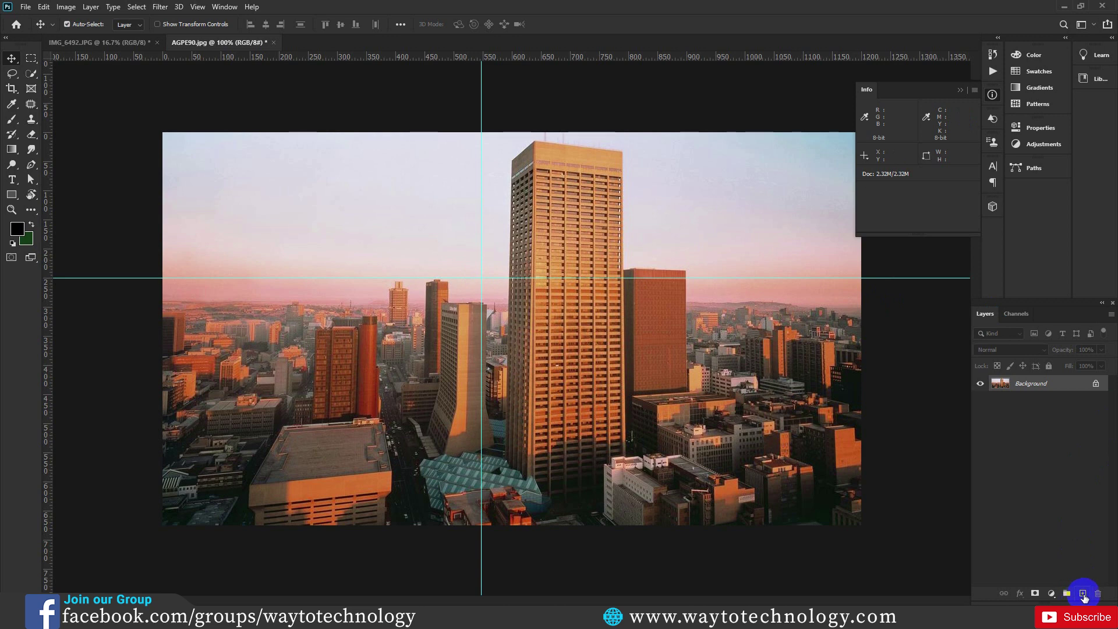
Add a black Solid Color fill layer over the city photo.
click(1052, 594)
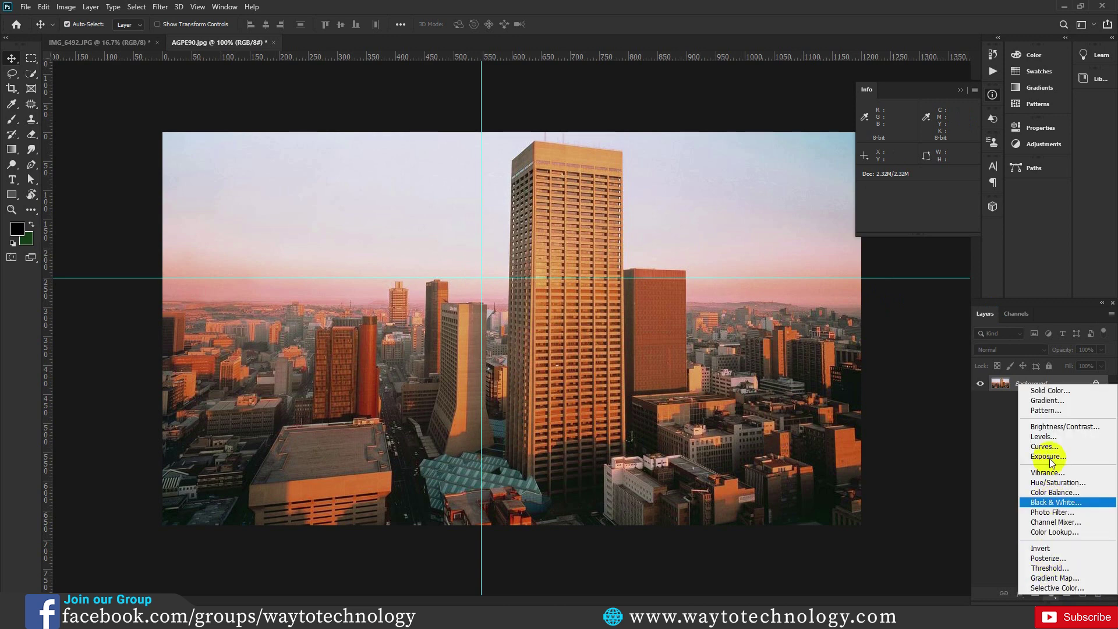
click(1054, 390)
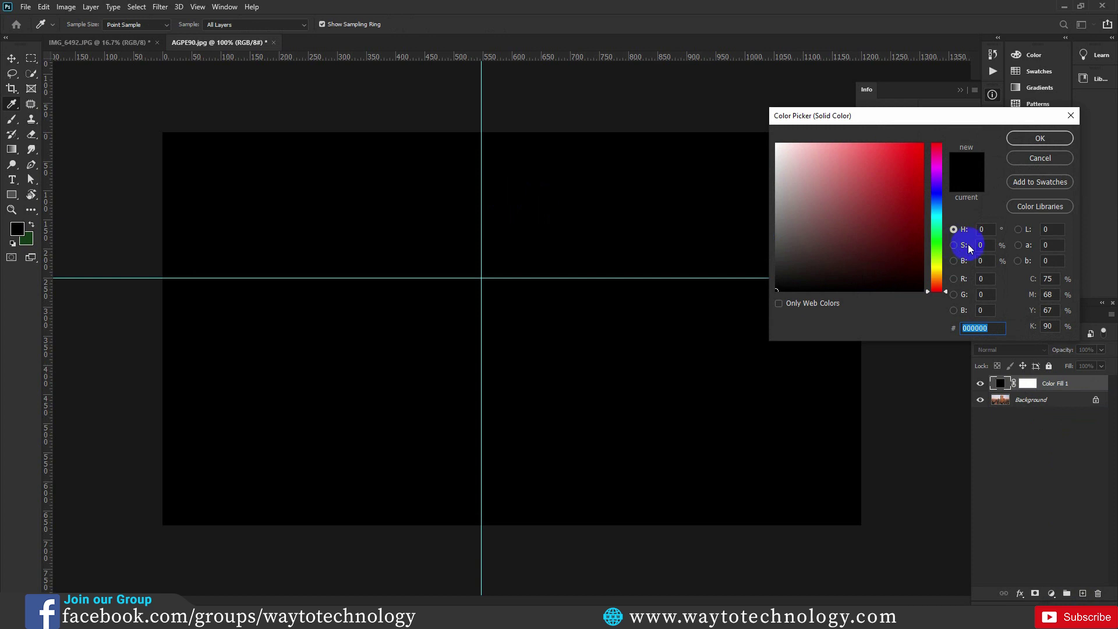
click(1029, 138)
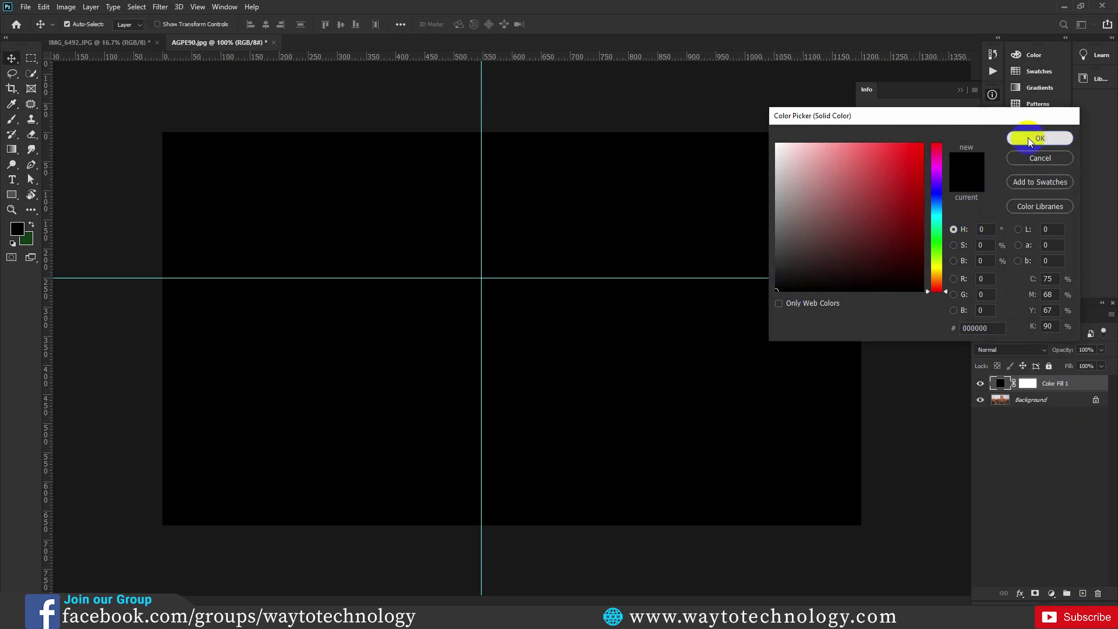
Start Filter > Render > Lens Flare, converting the fill layer to a smart object.
click(159, 9)
mouse_move(223, 194)
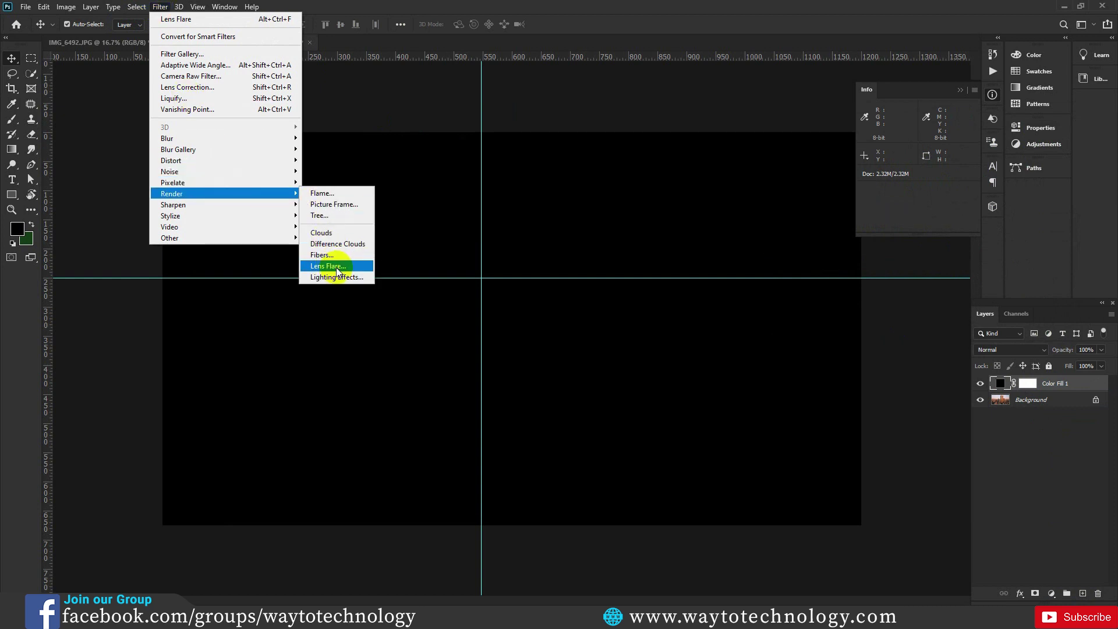
click(329, 266)
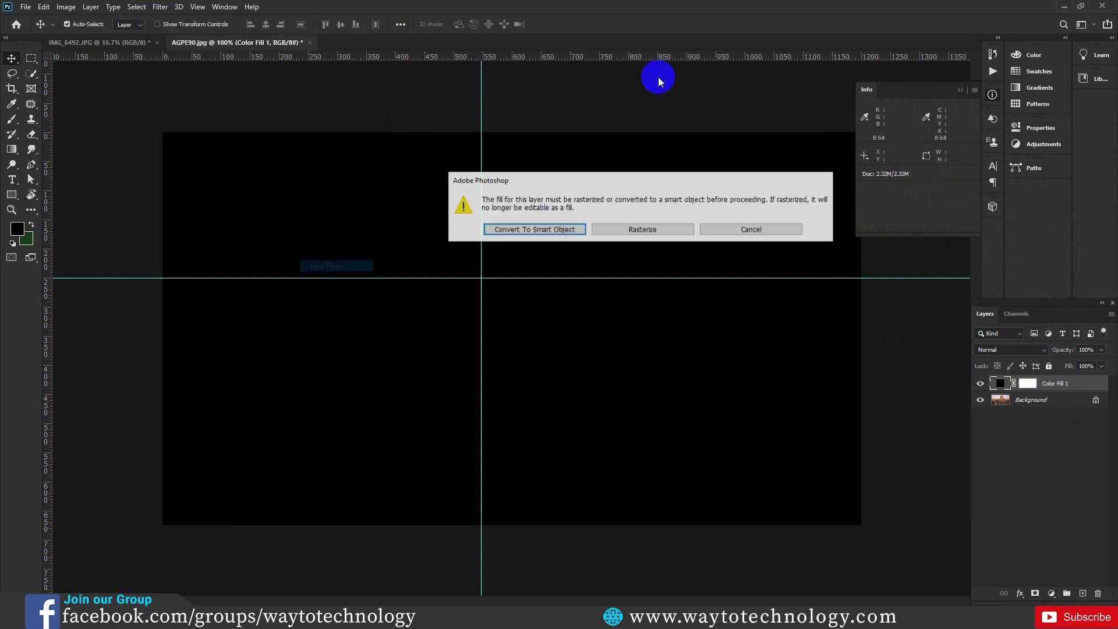
click(548, 231)
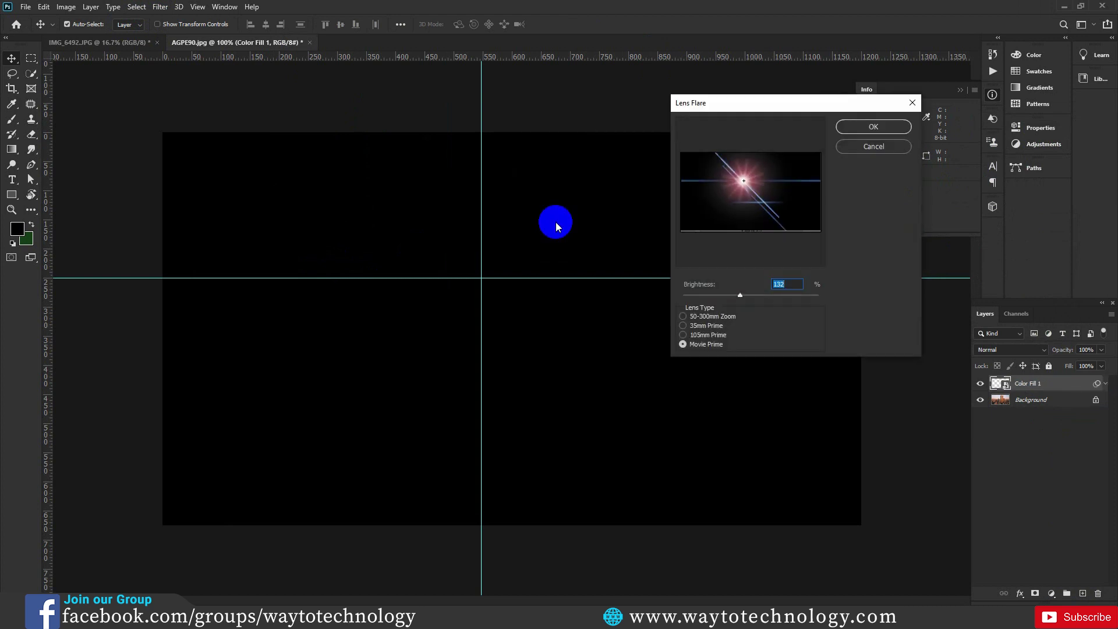
Pick the Movie Prime flare after previewing 35mm and 105mm Prime, and raise brightness to 140%.
click(703, 325)
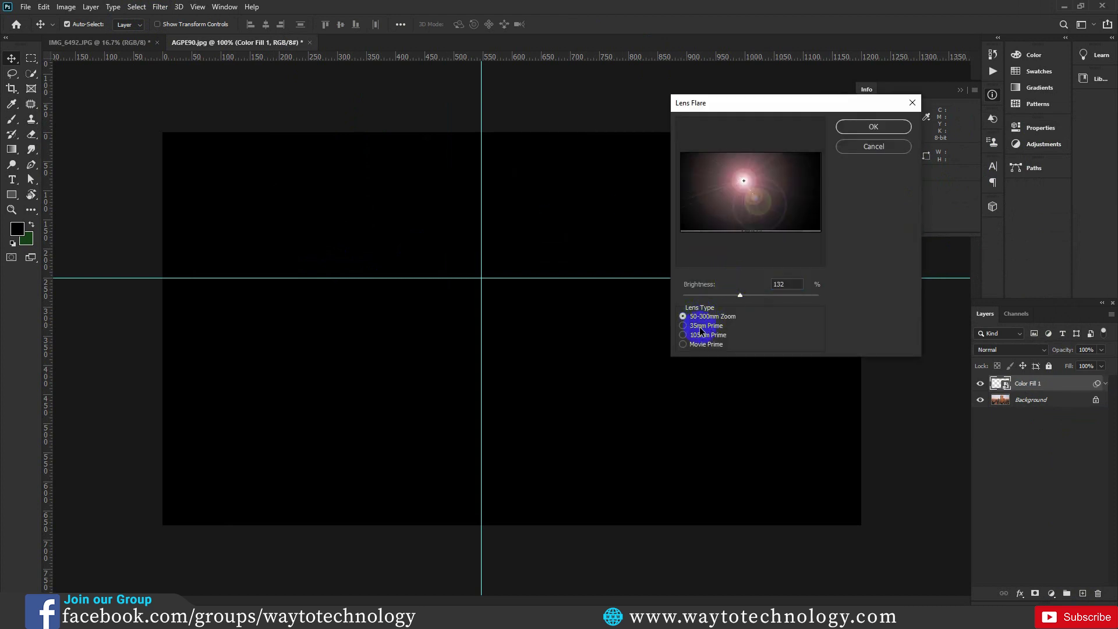
click(698, 336)
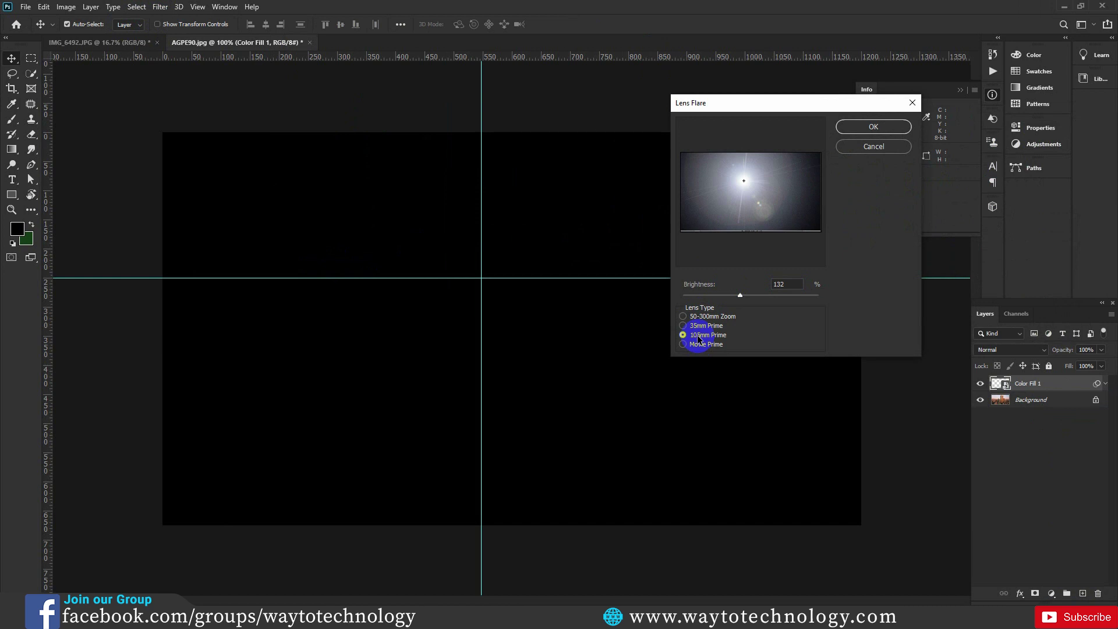
click(699, 345)
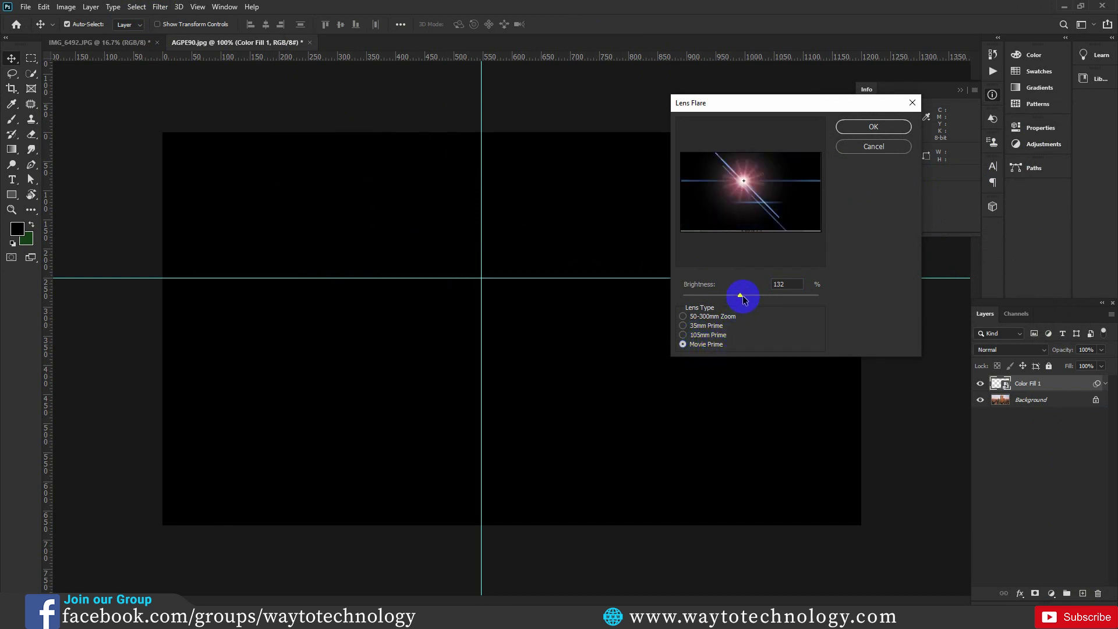
mouse_move(740, 295)
mouse_down()
mouse_move(750, 295)
mouse_move(722, 305)
mouse_move(747, 305)
mouse_up()
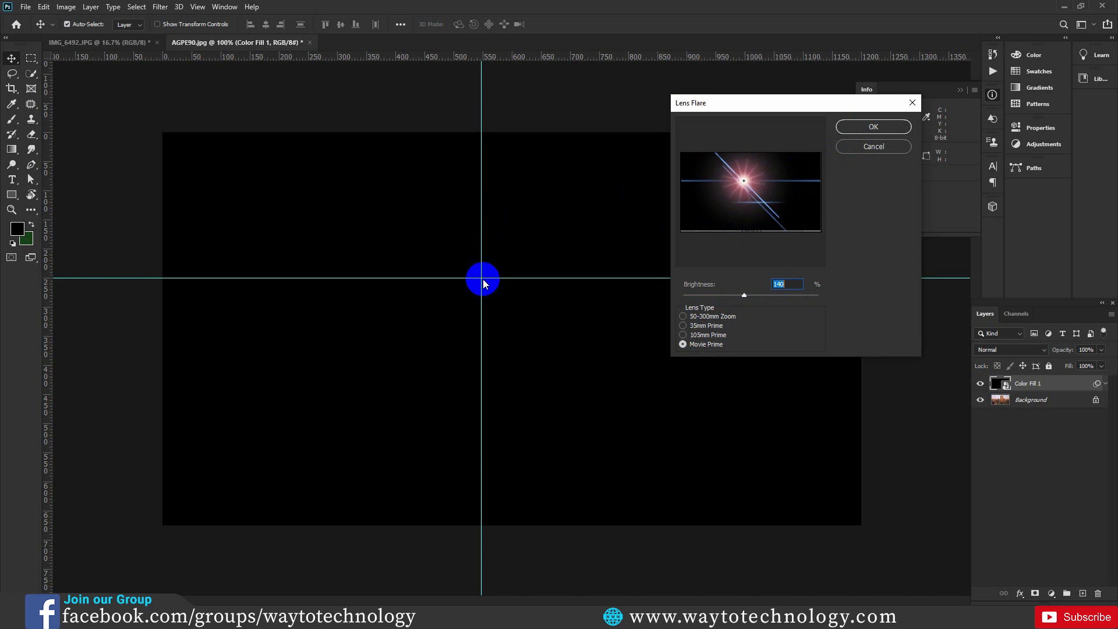
Set the exact flare centre on the guide crossing and apply the lens flare.
mouse_move(784, 180)
mouse_down()
mouse_move(796, 183)
mouse_move(724, 169)
mouse_move(706, 215)
mouse_move(794, 180)
mouse_move(724, 218)
mouse_move(790, 174)
mouse_up()
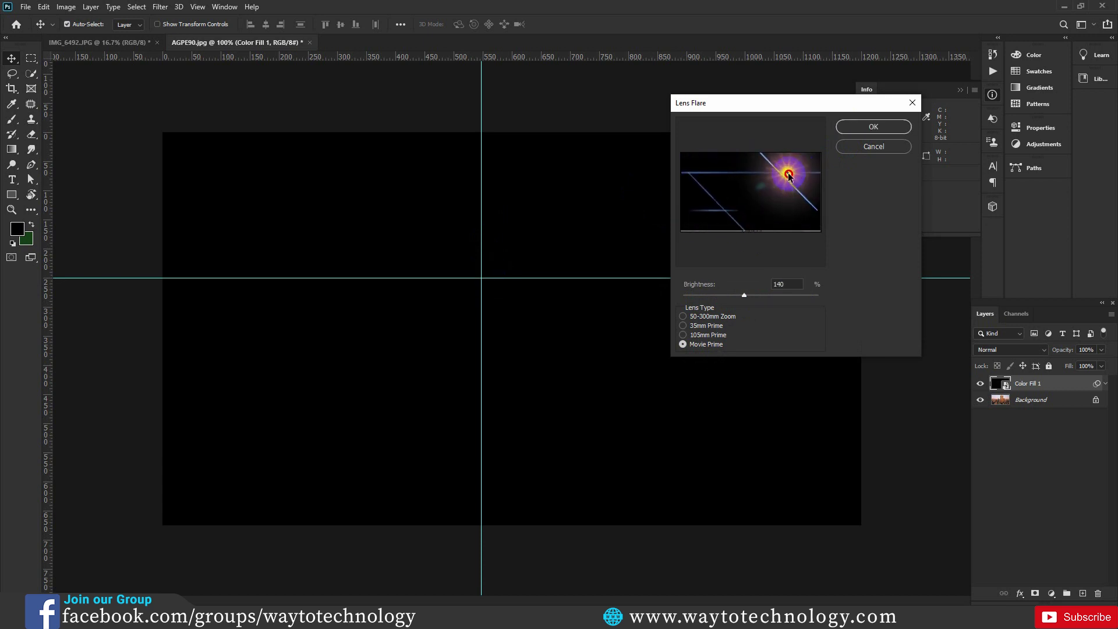
alt+click(735, 191)
text(251)
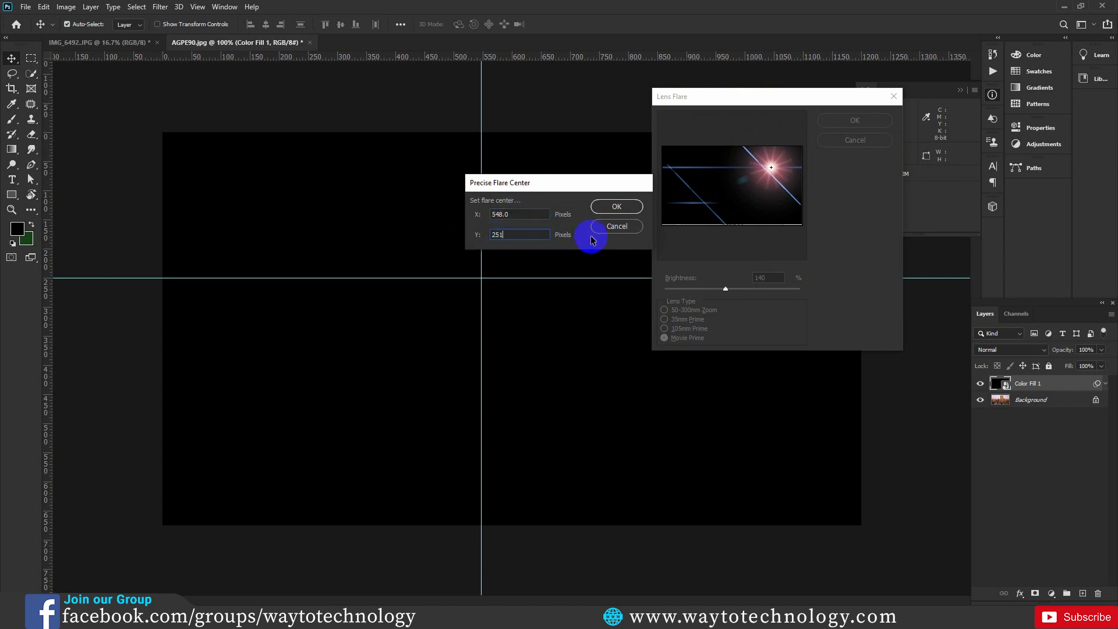
click(615, 207)
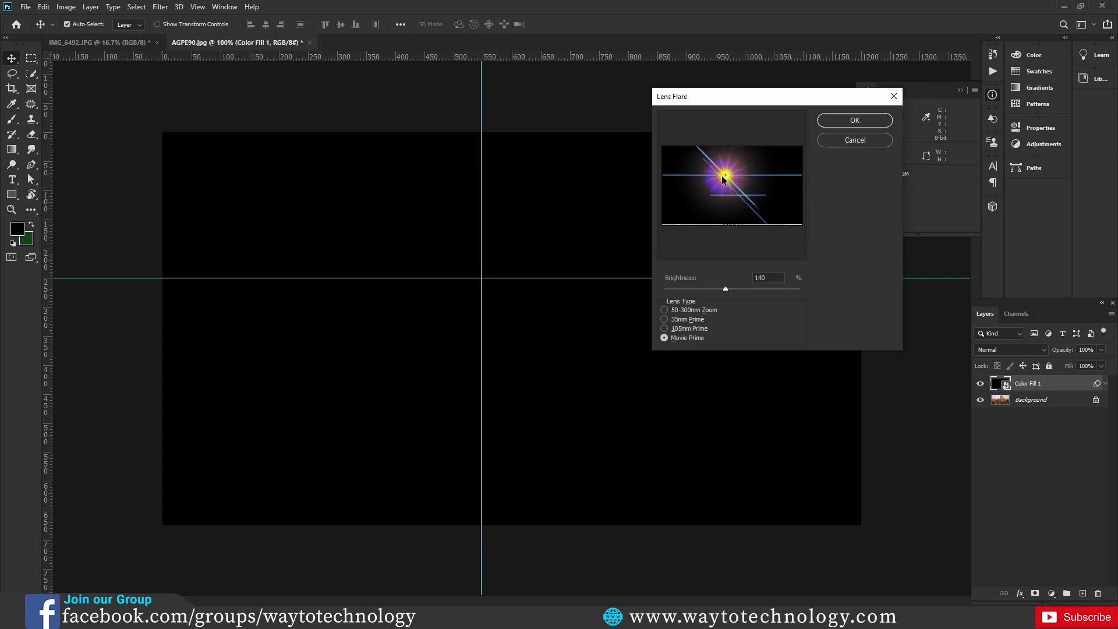
click(848, 121)
click(850, 121)
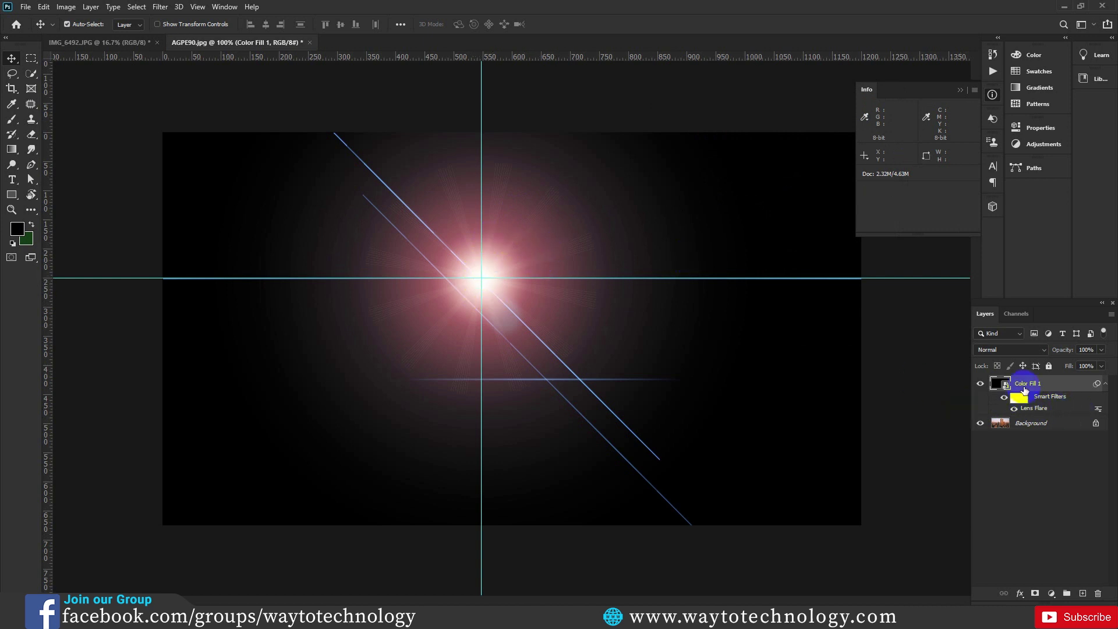
click(1030, 354)
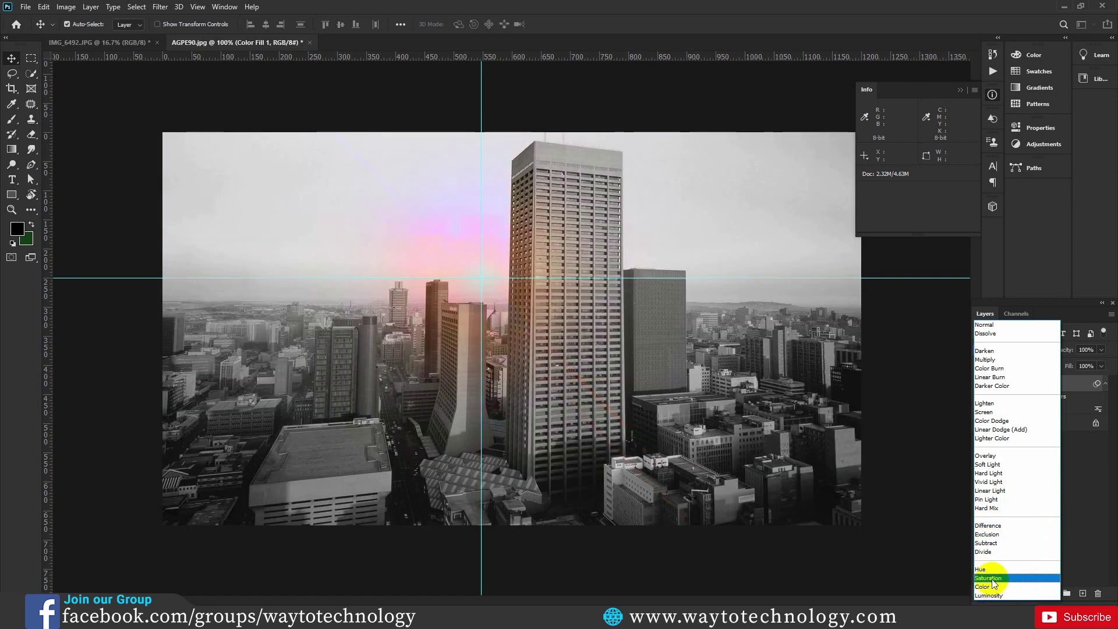
Blend Color Fill 1 in Screen mode and move the flare onto the guide crossing.
click(983, 412)
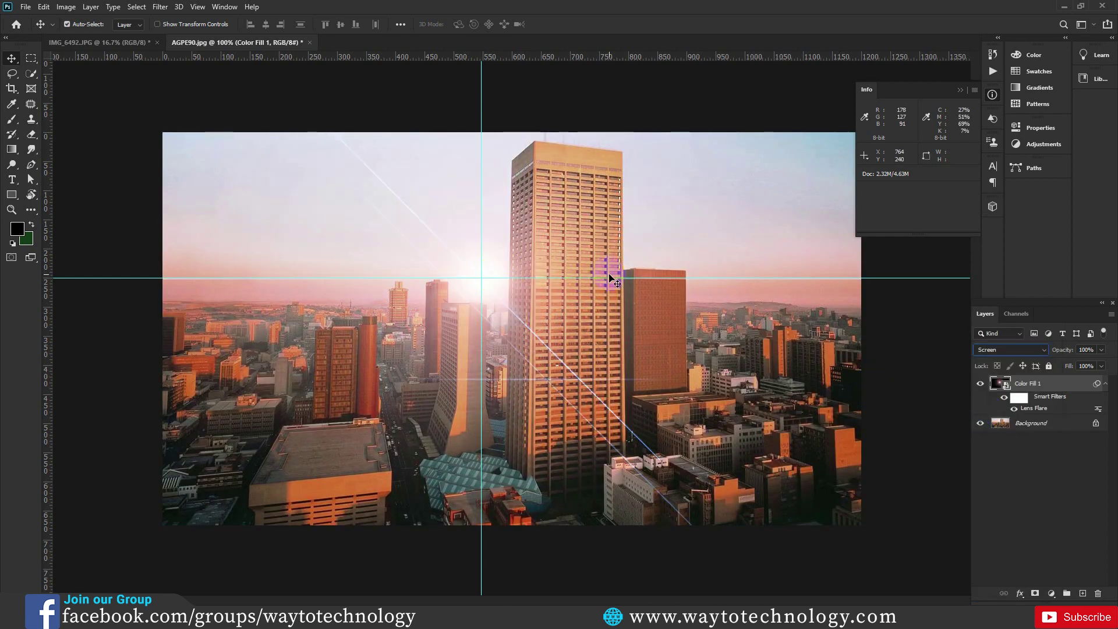
mouse_move(472, 294)
mouse_down()
mouse_move(580, 207)
mouse_move(483, 281)
mouse_move(489, 258)
mouse_move(539, 256)
mouse_move(499, 295)
mouse_move(486, 293)
mouse_move(482, 262)
mouse_up()
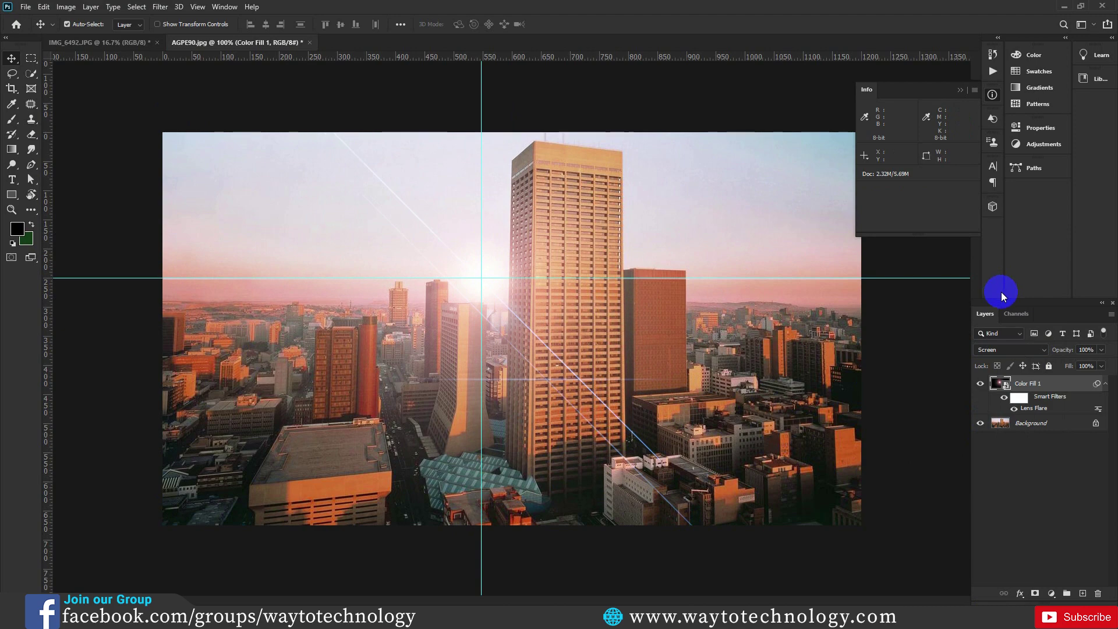
Drop the flare layer's opacity to 62% and hide it to compare.
drag(1047, 353, 1062, 354)
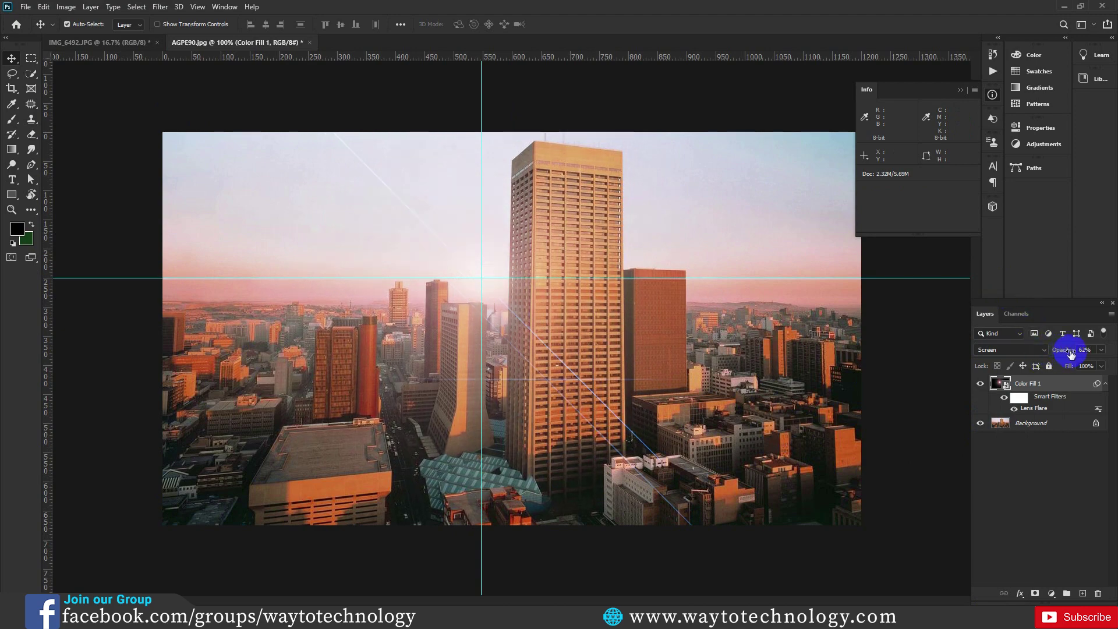
click(980, 383)
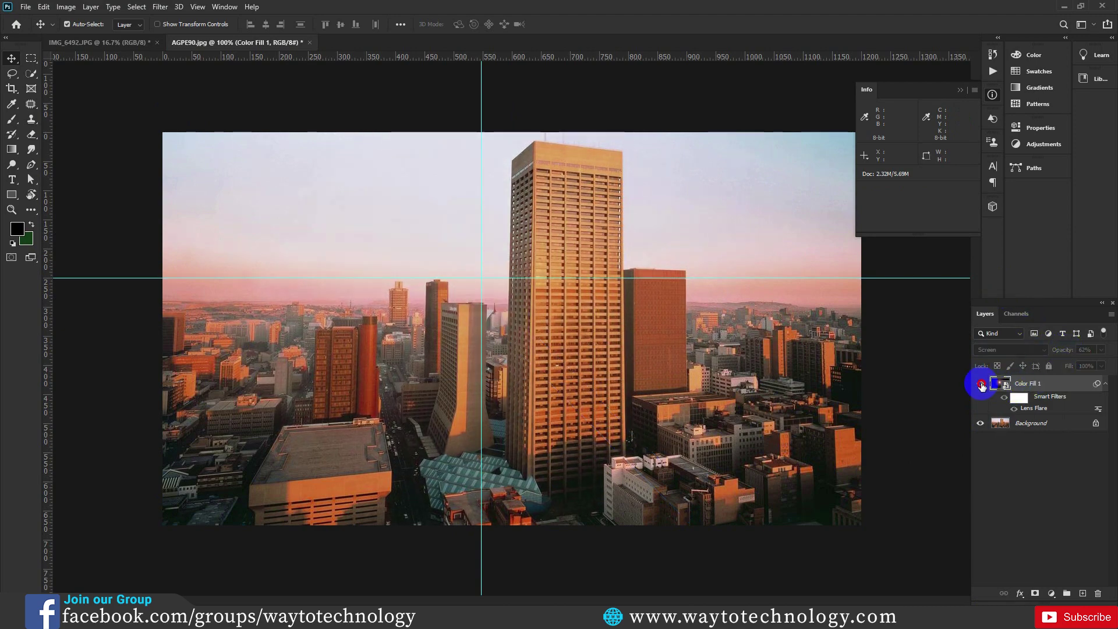